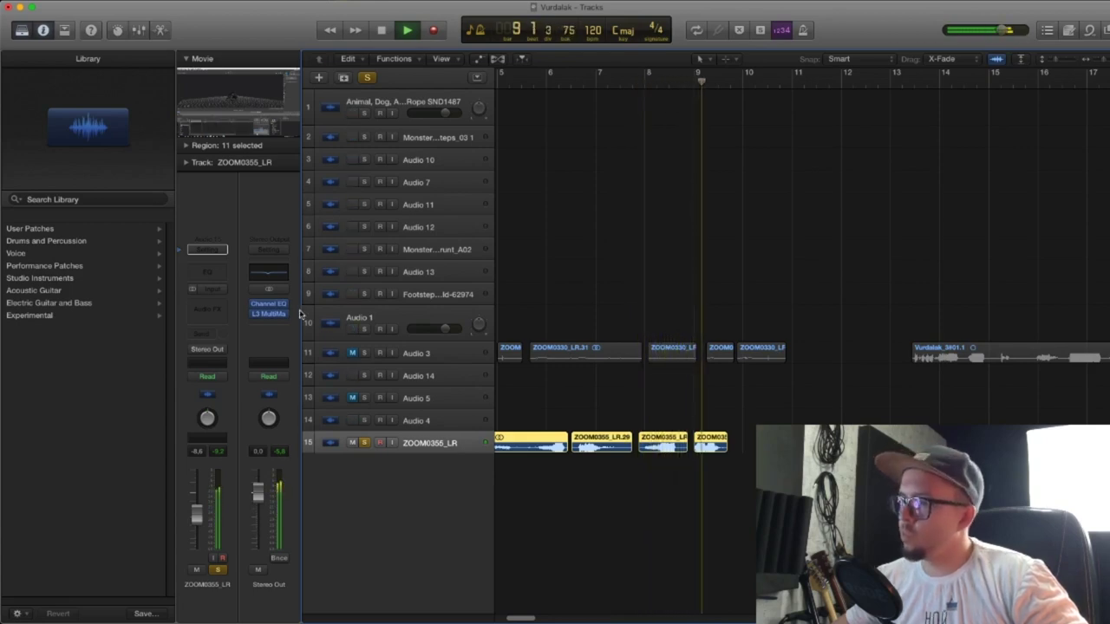
Stop playback and set a cycle range about half a bar long around bar 4, over the quiet part of the ZOOM0355_LR region
scroll(547, 498, left, 5)
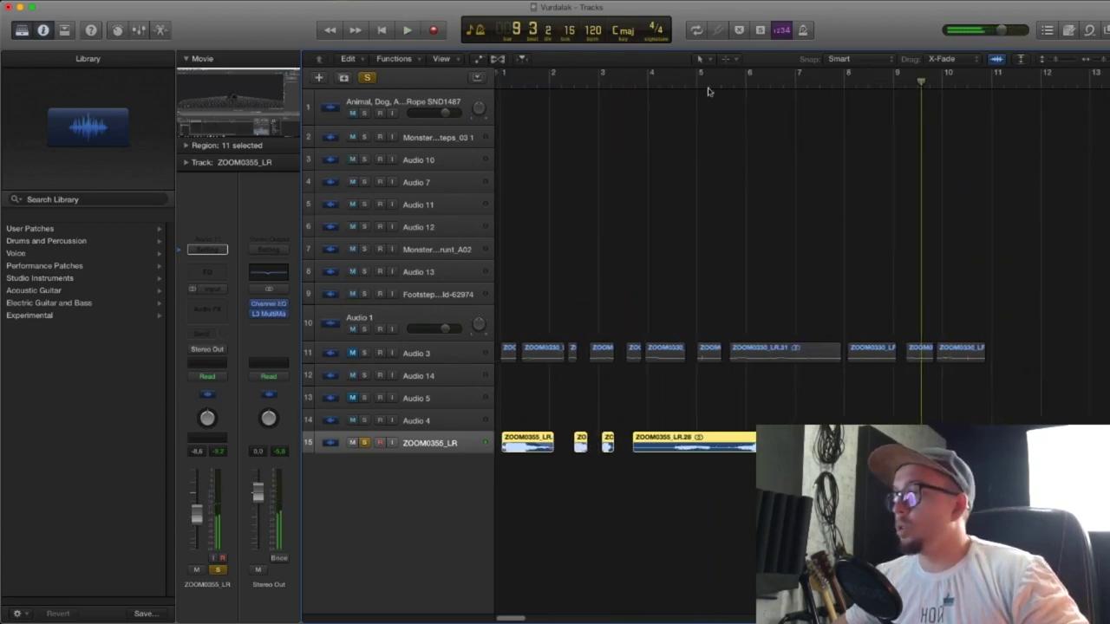
drag(649, 77, 670, 78)
key(super+Right)
key(super+Right)
key(super+Right)
key(super+Right)
key(super+Right)
scroll(737, 95, right, 9)
scroll(781, 108, left, 1)
scroll(583, 78, left, 10)
scroll(633, 75, right, 1)
drag(838, 75, 829, 75)
scroll(643, 363, right, 2)
scroll(643, 363, right, 2)
Insert the iZotope RX 7 Spectral De-noise plug-in in the first audio effect slot of the ZOOM0355_LR track
click(207, 307)
mouse_move(233, 447)
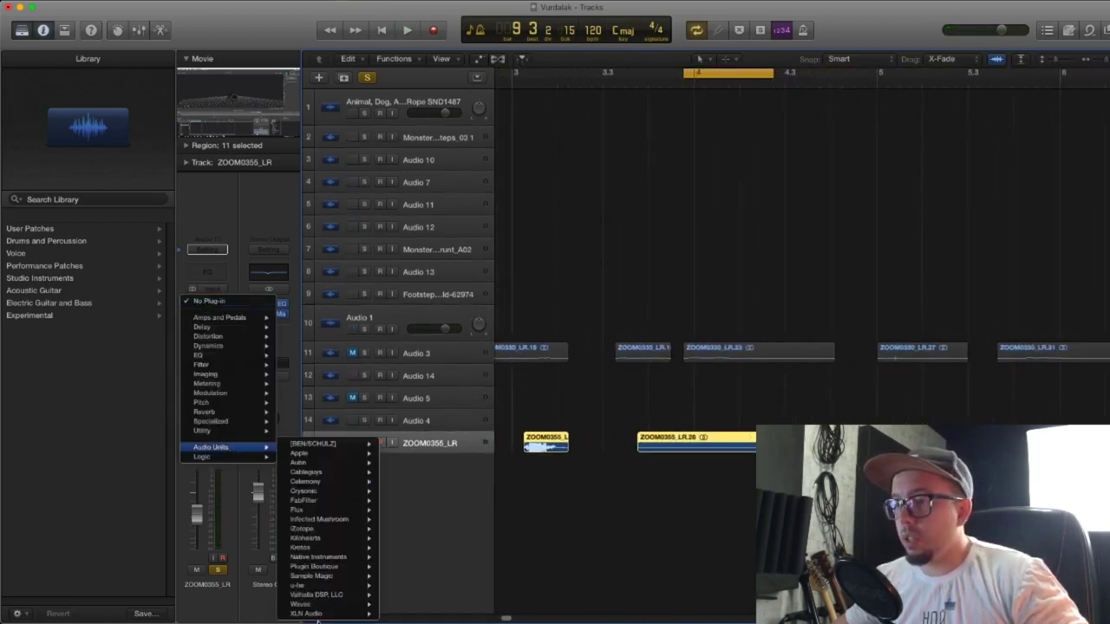
mouse_move(302, 531)
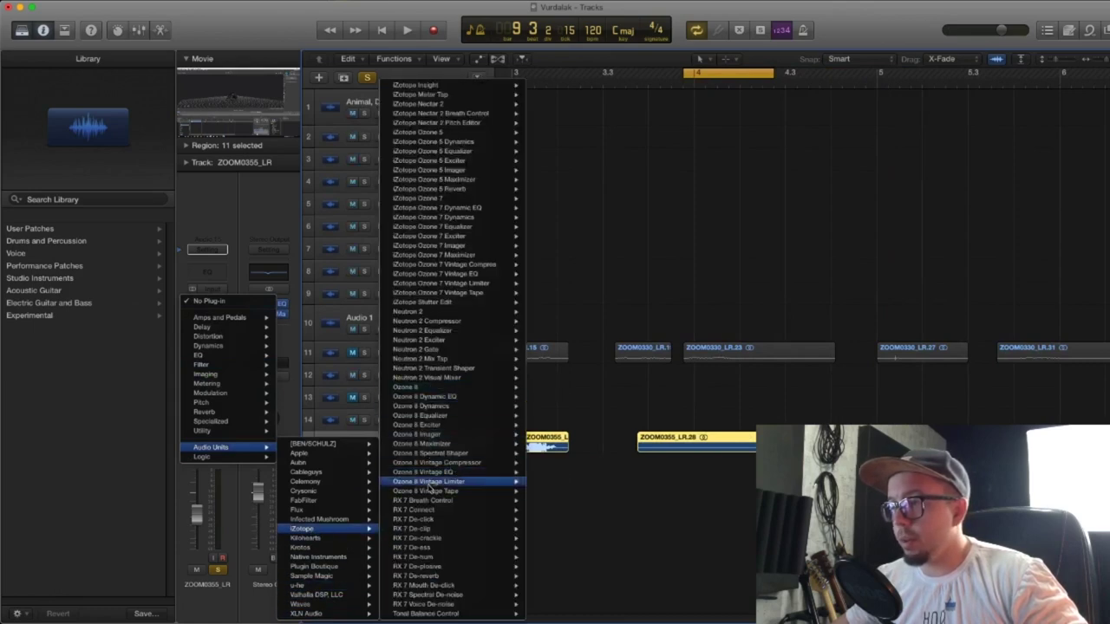
click(562, 318)
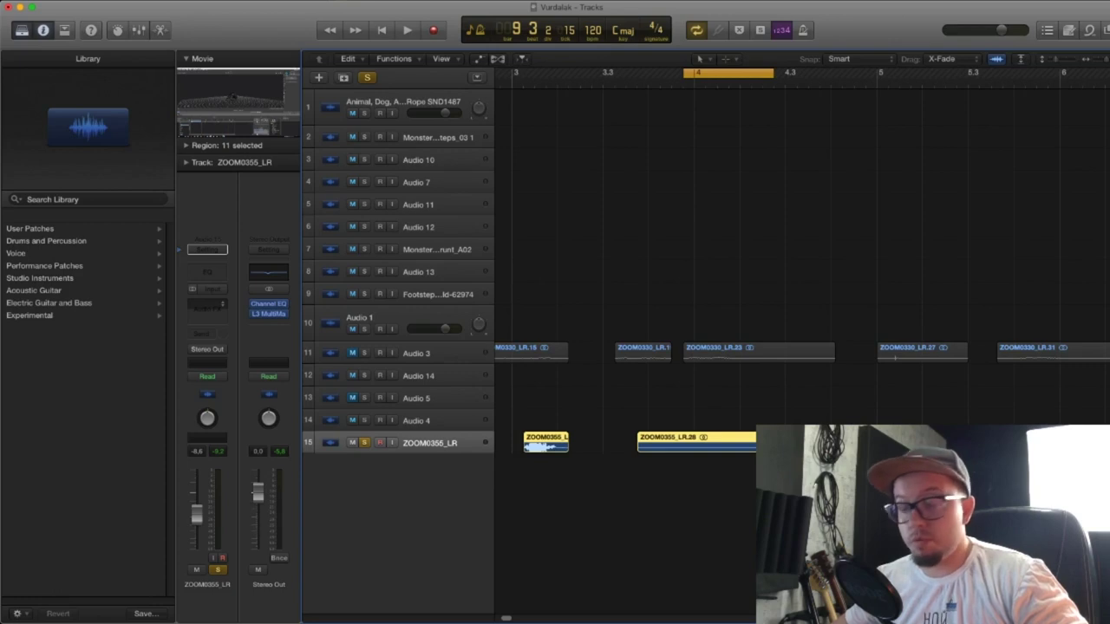
Learn the noise profile in Spectral De-noise by playing the cycle range around bar 4, and turn cycling off
key(z)
drag(736, 75, 763, 74)
click(110, 127)
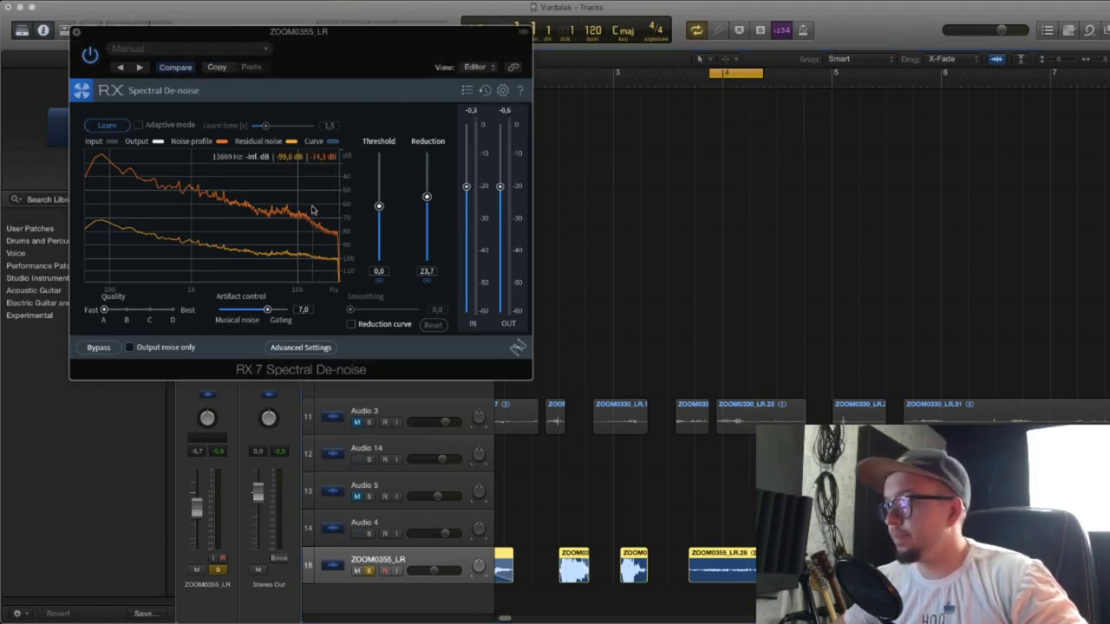
key(space)
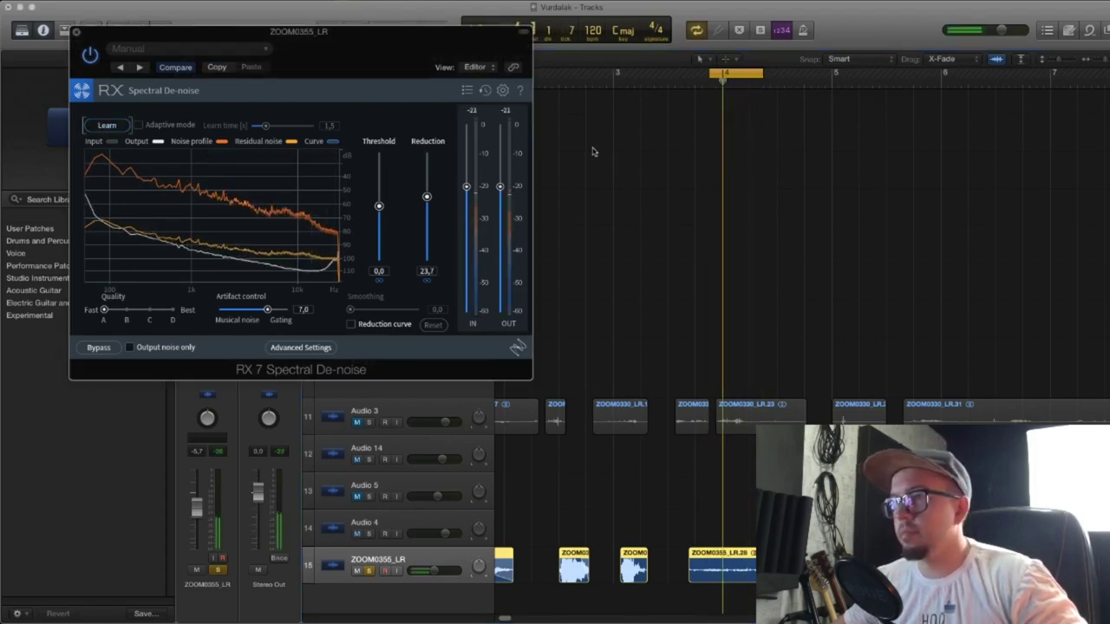
click(742, 72)
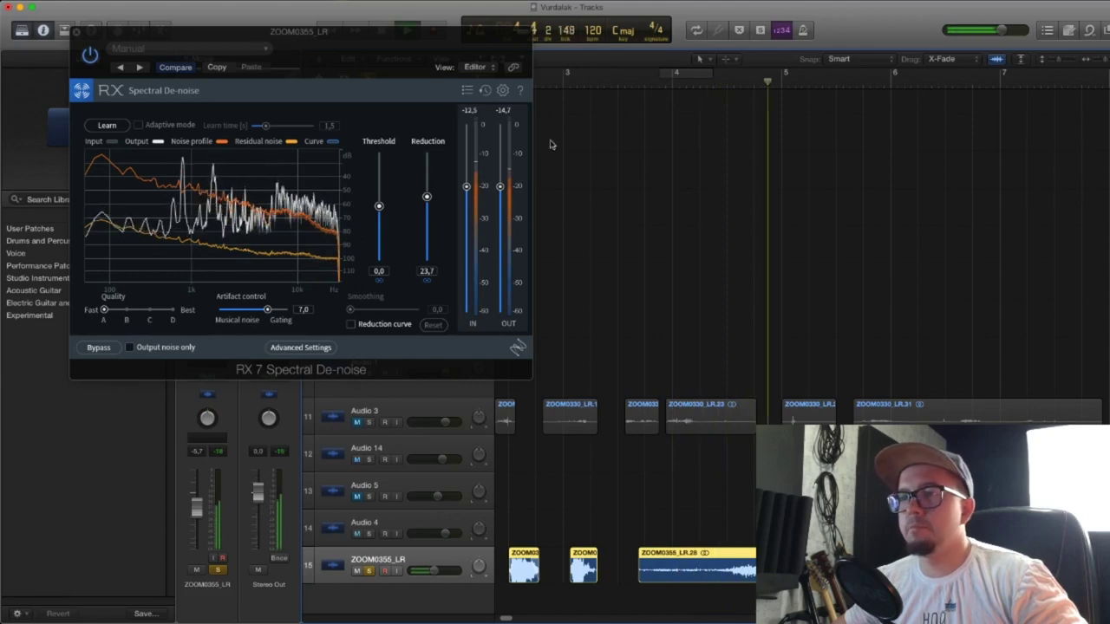
Play the de-noised ZOOM0355_LR track from the start to check the noise reduction against the film picture
key(space)
scroll(709, 208, down, 5)
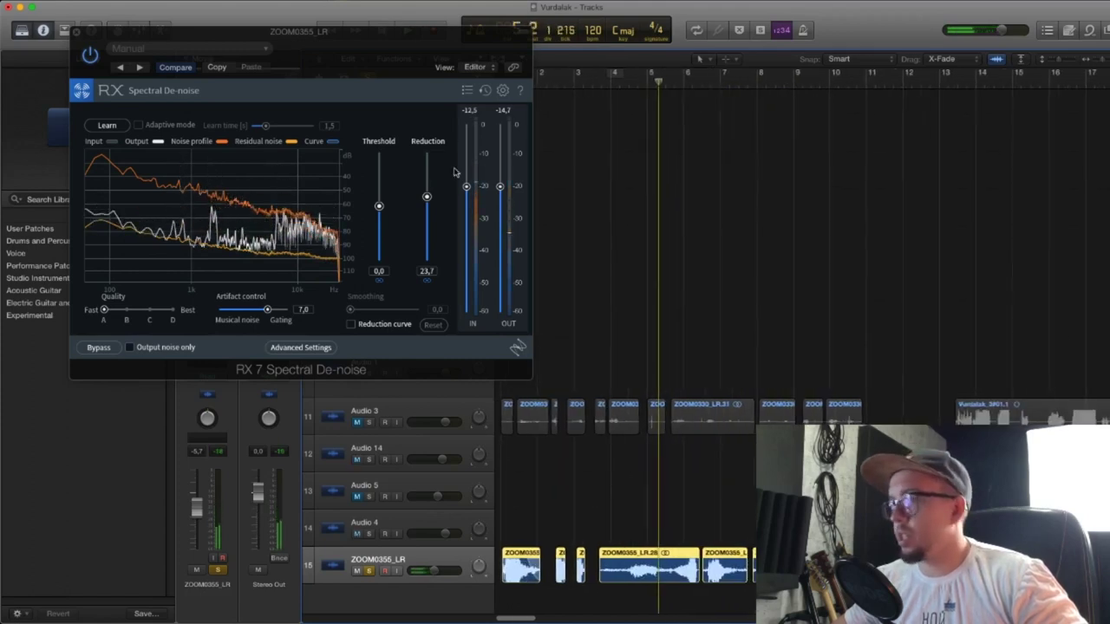
drag(381, 37, 337, 36)
scroll(538, 87, up, 5)
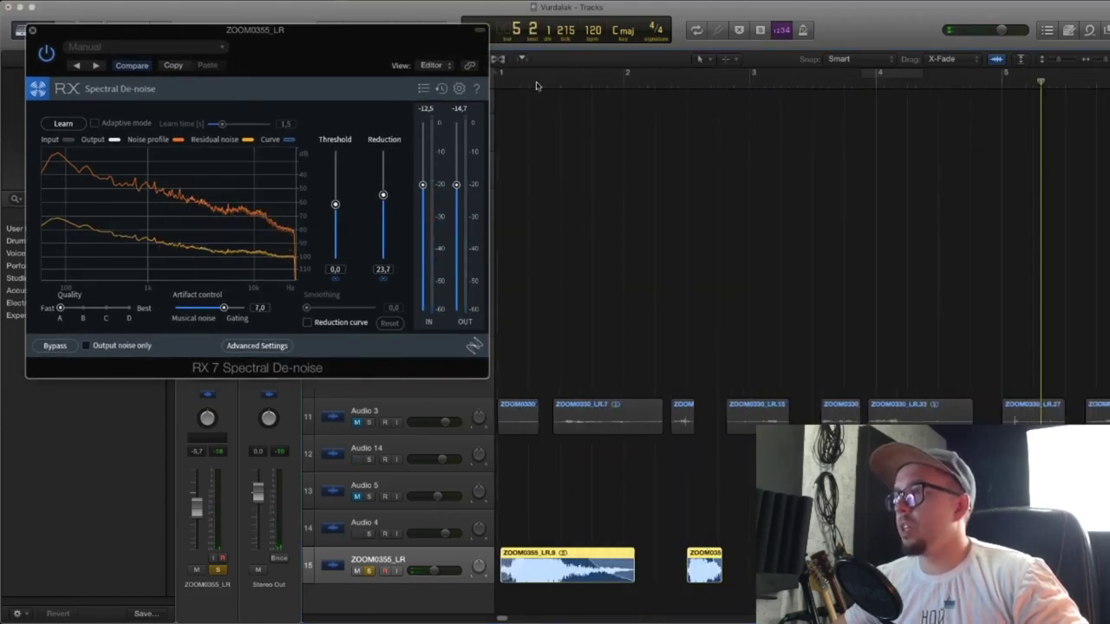
key(Return)
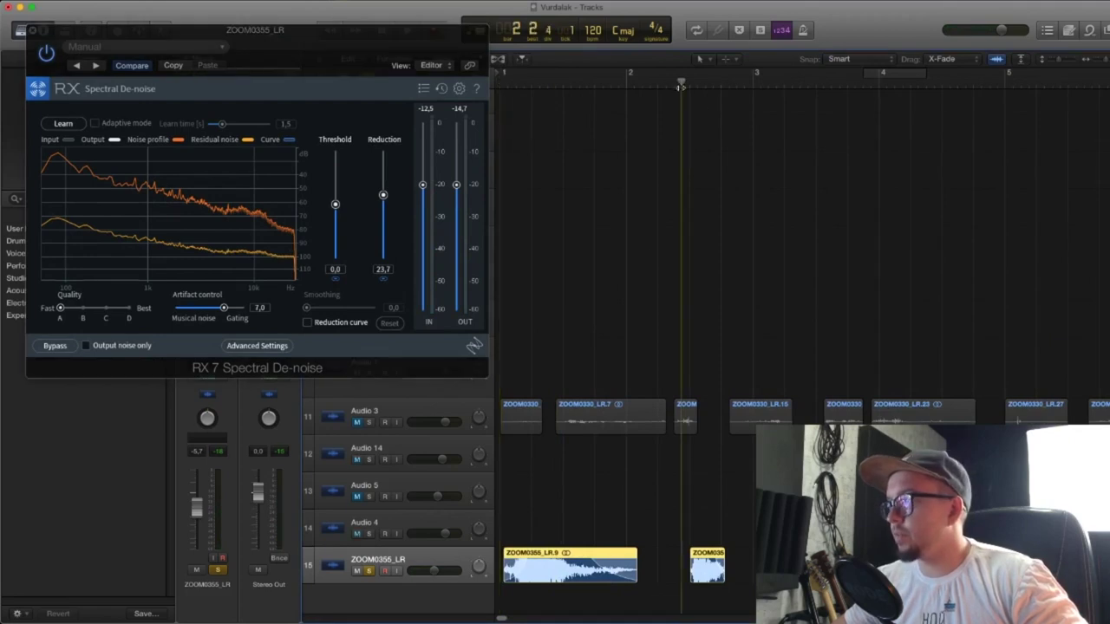
key(space)
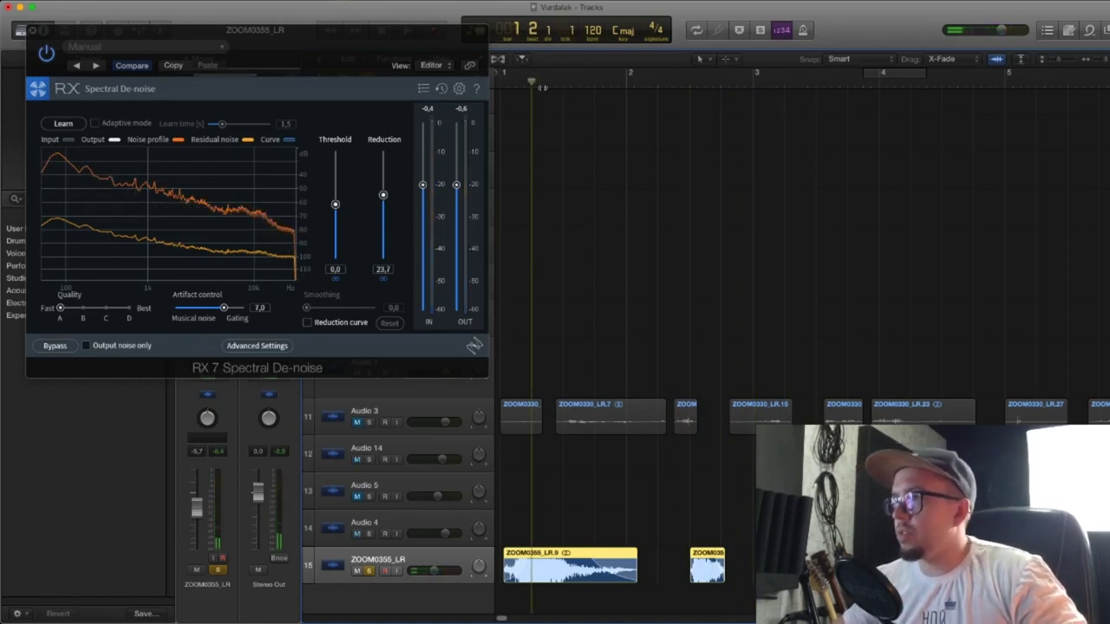
key(space)
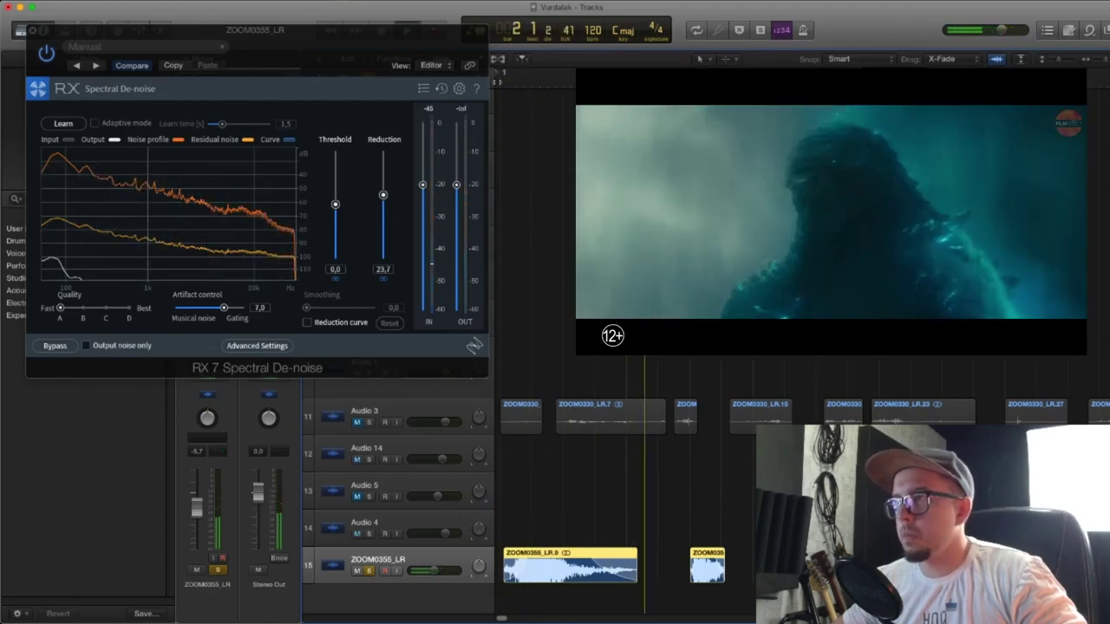
click(504, 84)
scroll(841, 400, down, 5)
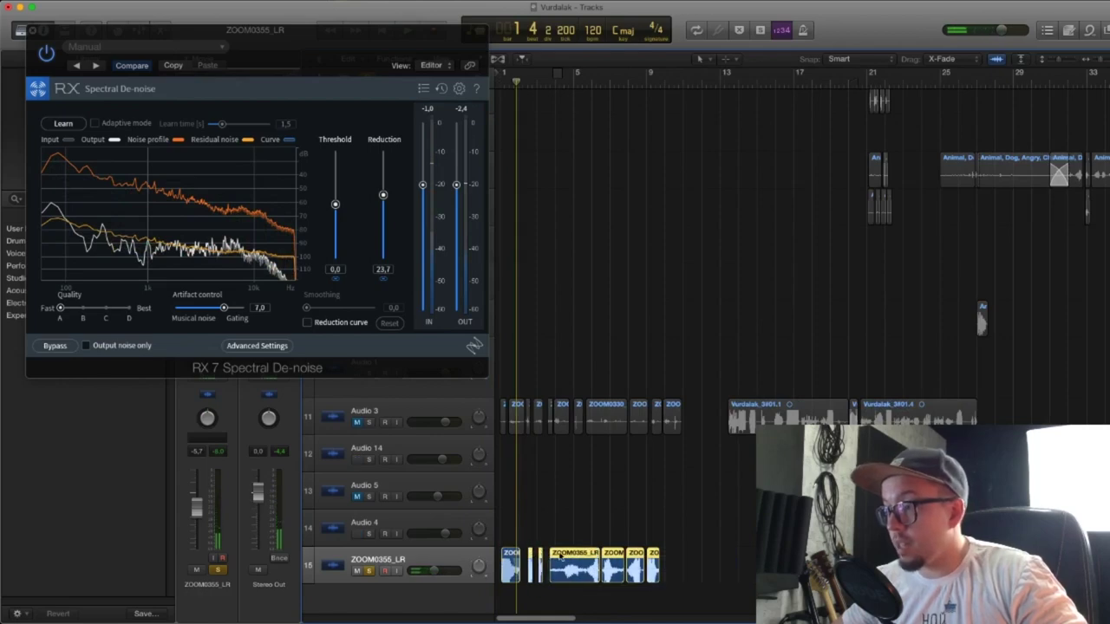
scroll(562, 557, up, 5)
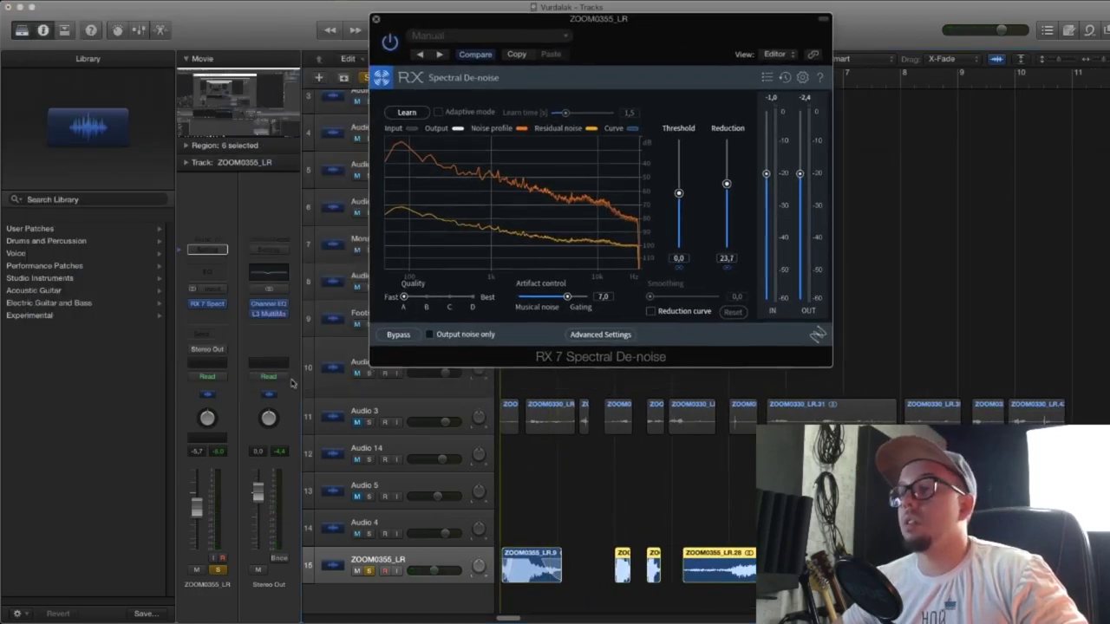
Insert the Krotos Dehumaniser plug-in below Spectral De-noise on the ZOOM0355_LR track
click(214, 328)
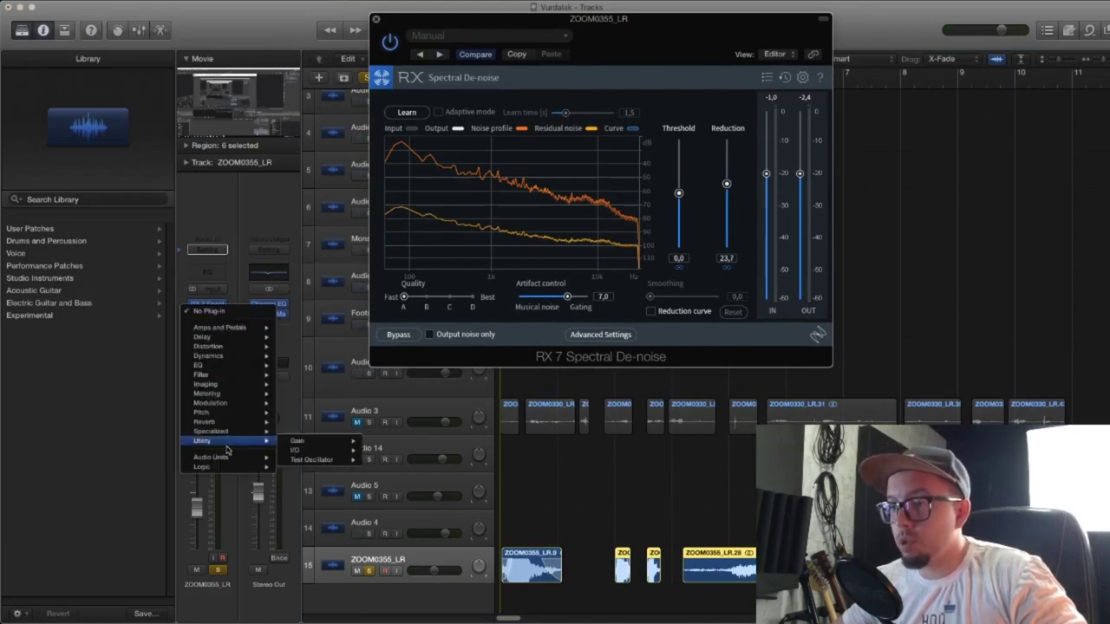
mouse_move(228, 457)
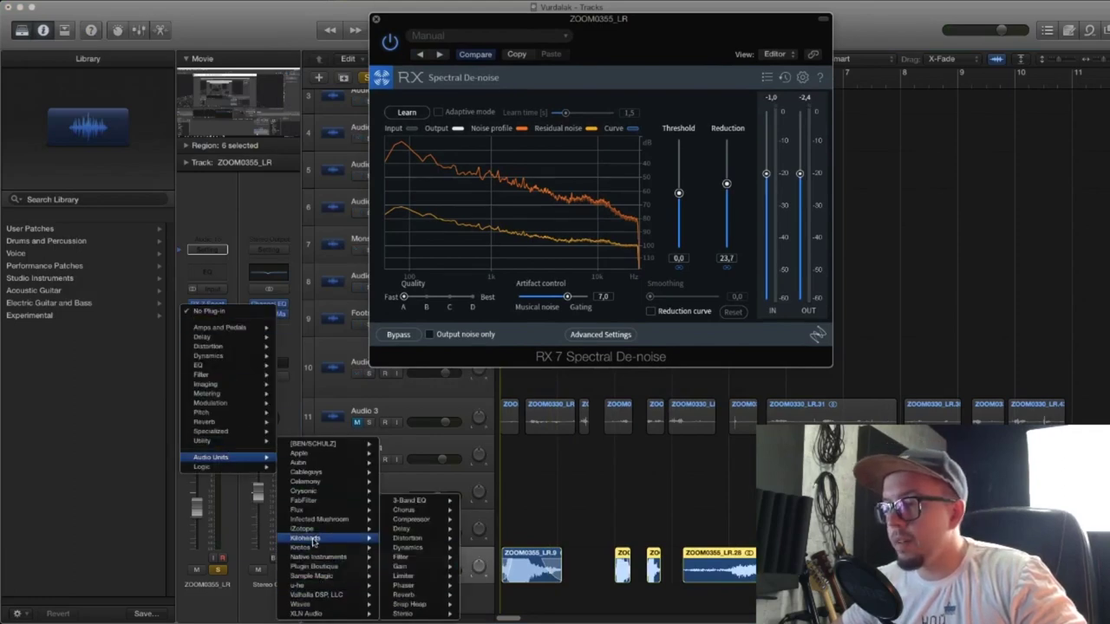
mouse_move(316, 549)
mouse_move(408, 546)
click(479, 546)
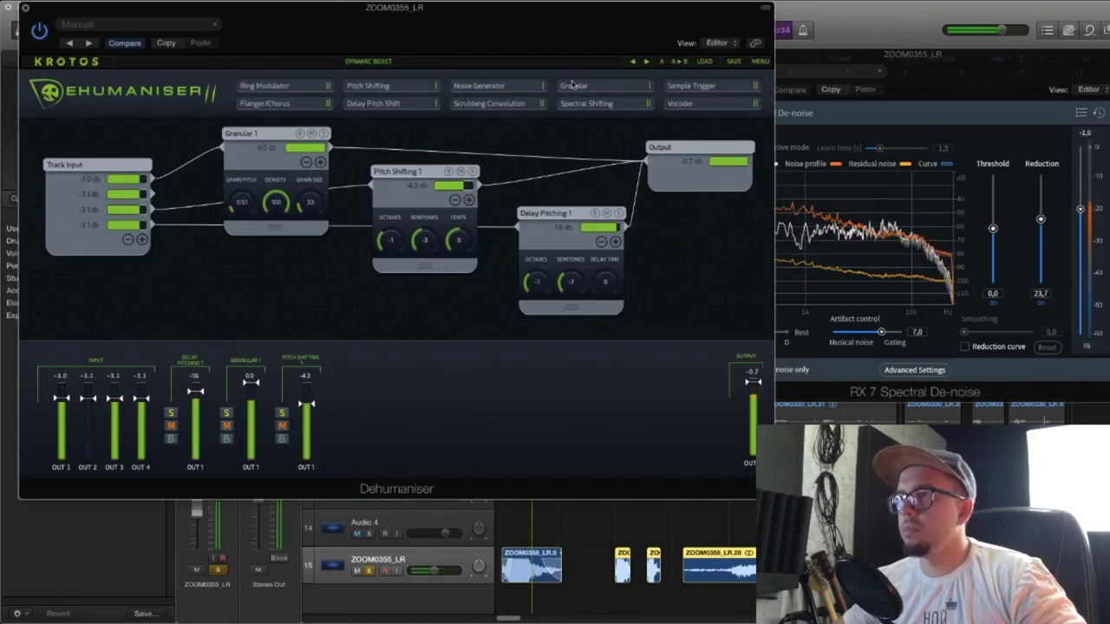
Audition the Dehumaniser presets one after another during playback, ending on Pig Creature
click(646, 61)
click(646, 61)
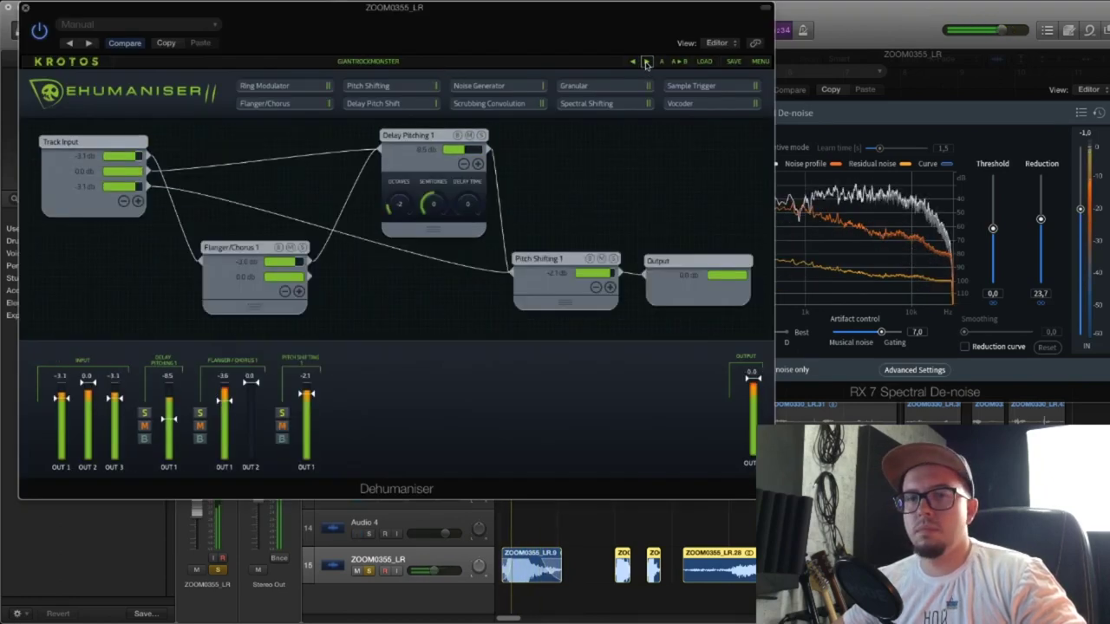
click(646, 62)
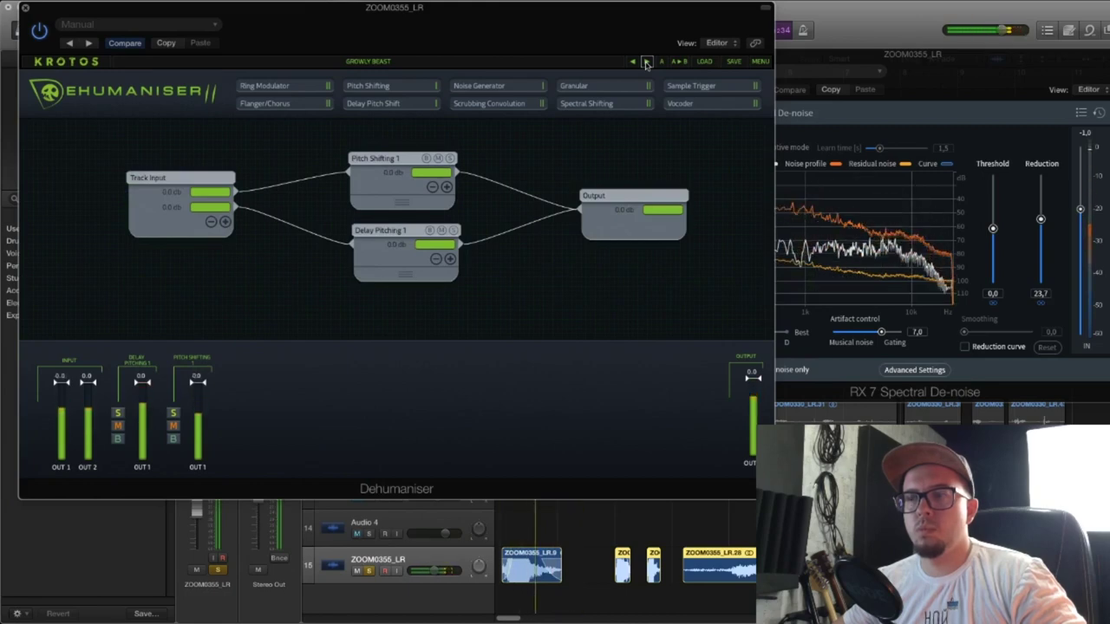
click(646, 62)
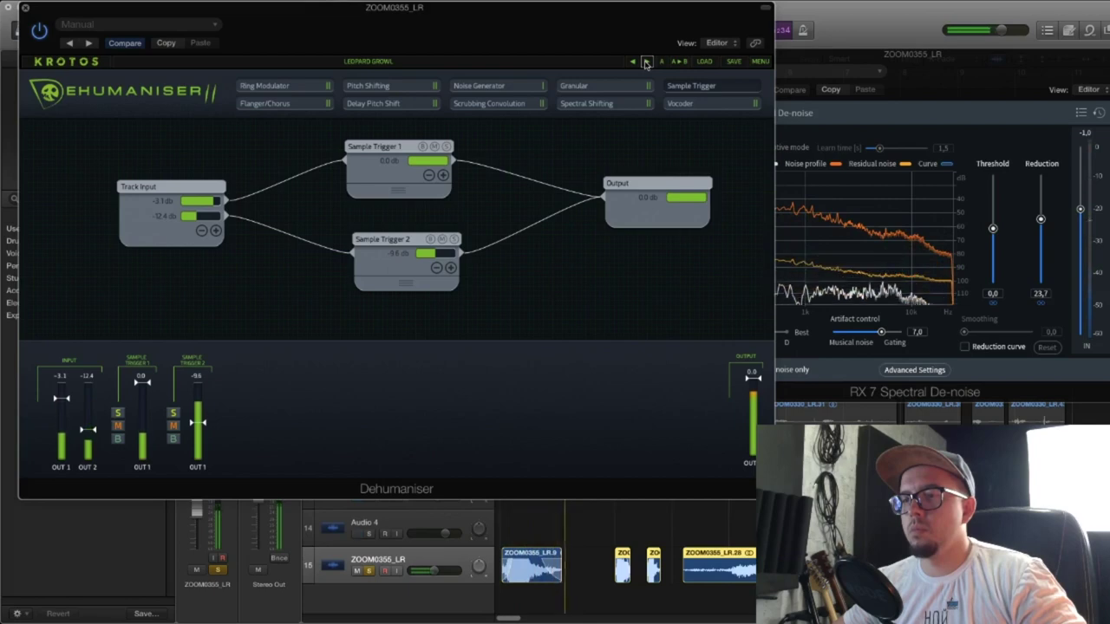
click(646, 61)
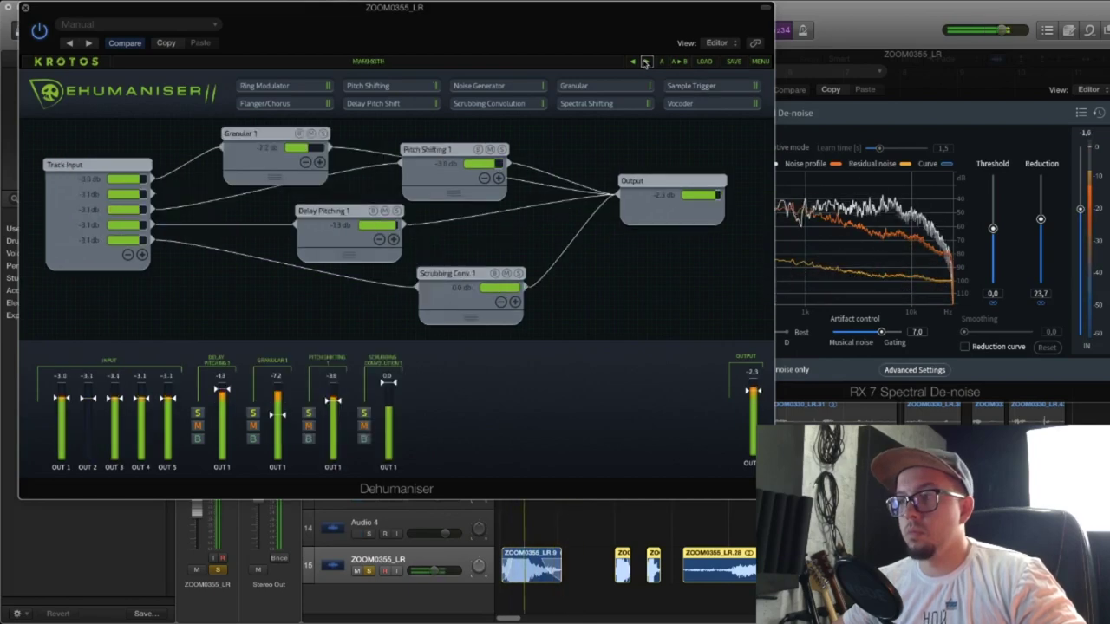
click(648, 62)
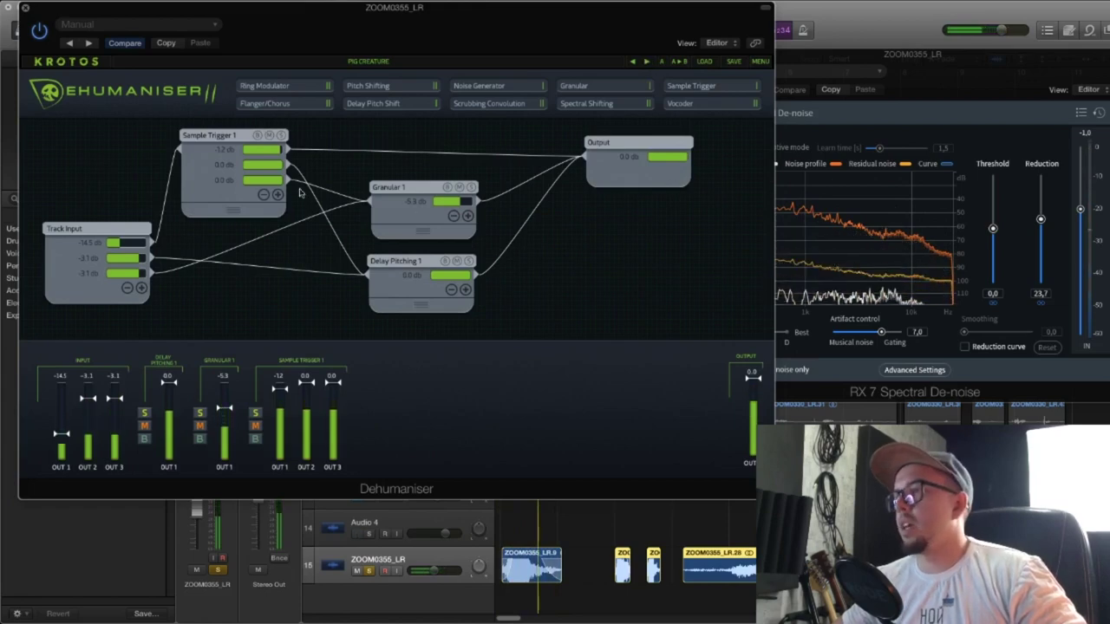
Delete the preset's existing effect modules and wire a new Pitch Shifting module between Track Input and Output
click(622, 144)
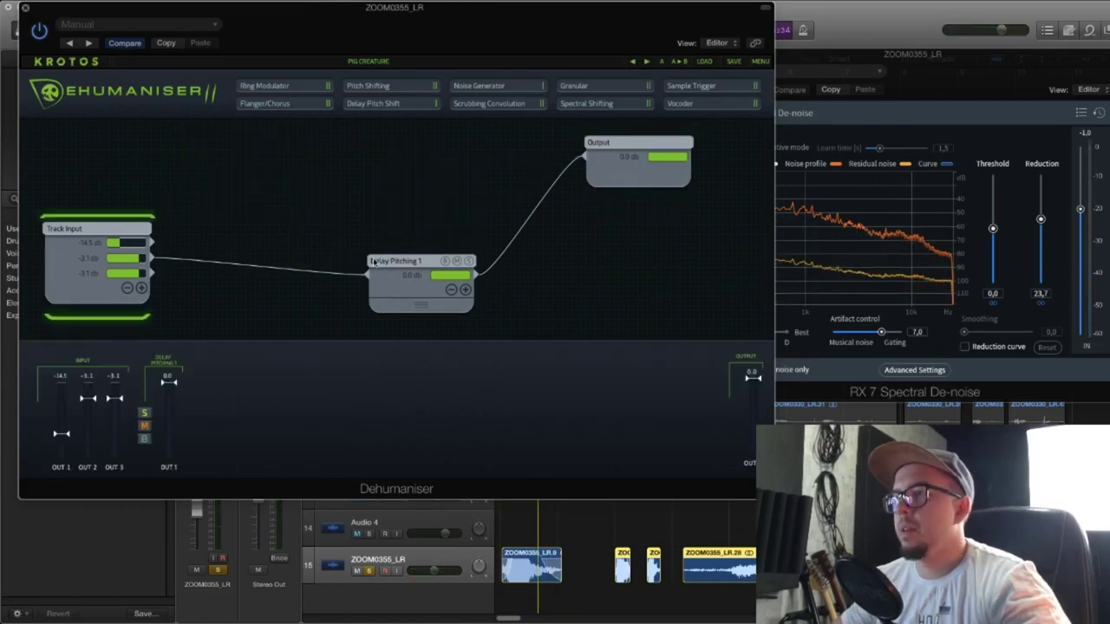
right_click(374, 261)
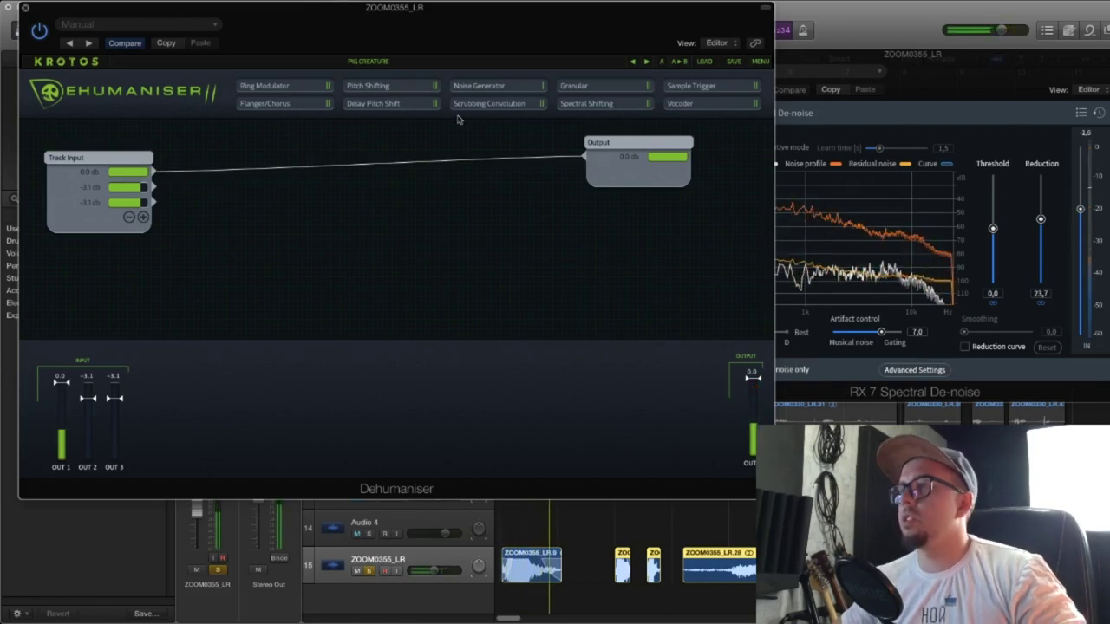
drag(243, 174, 234, 176)
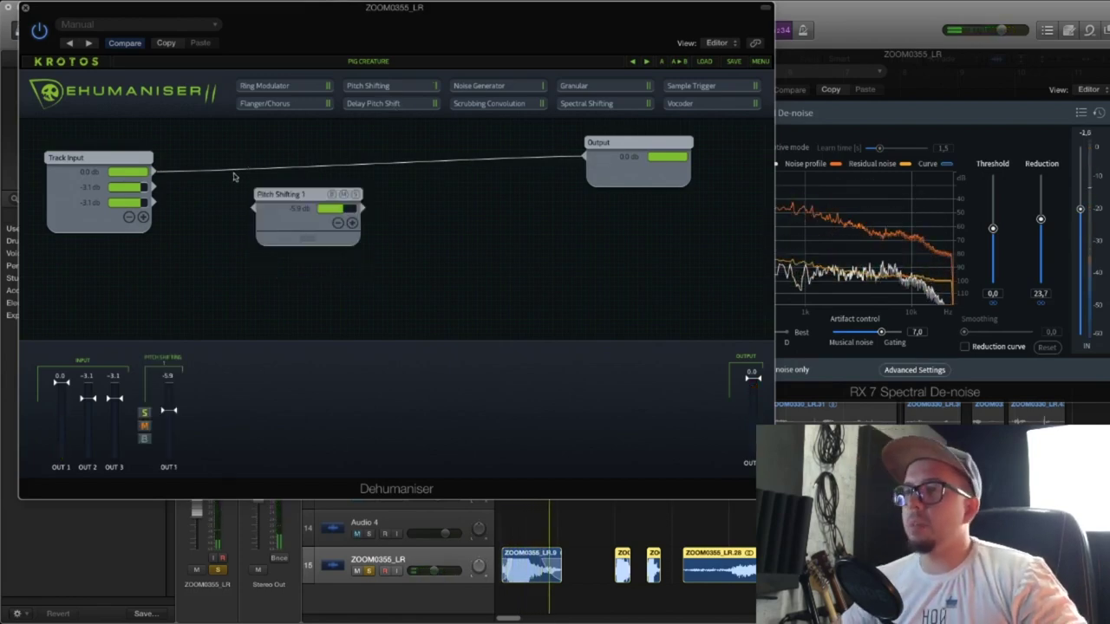
mouse_move(148, 171)
mouse_down()
mouse_move(270, 227)
mouse_move(158, 188)
mouse_up()
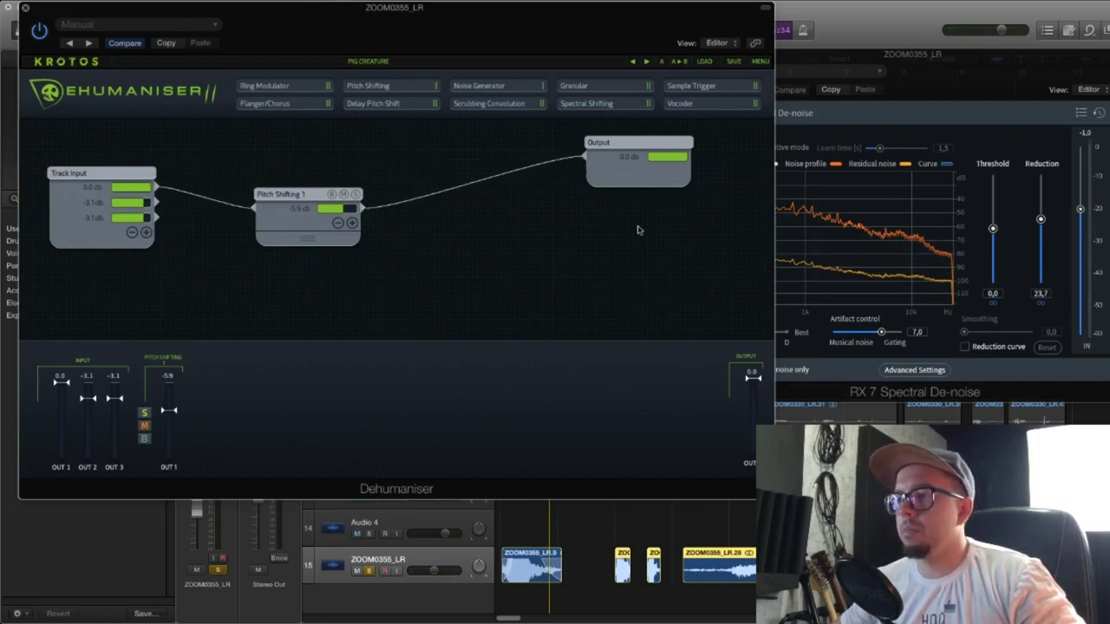
Set the Pitch Shifting module to 0 octaves, -5 semitones and 100 cents while listening to the playback
click(283, 200)
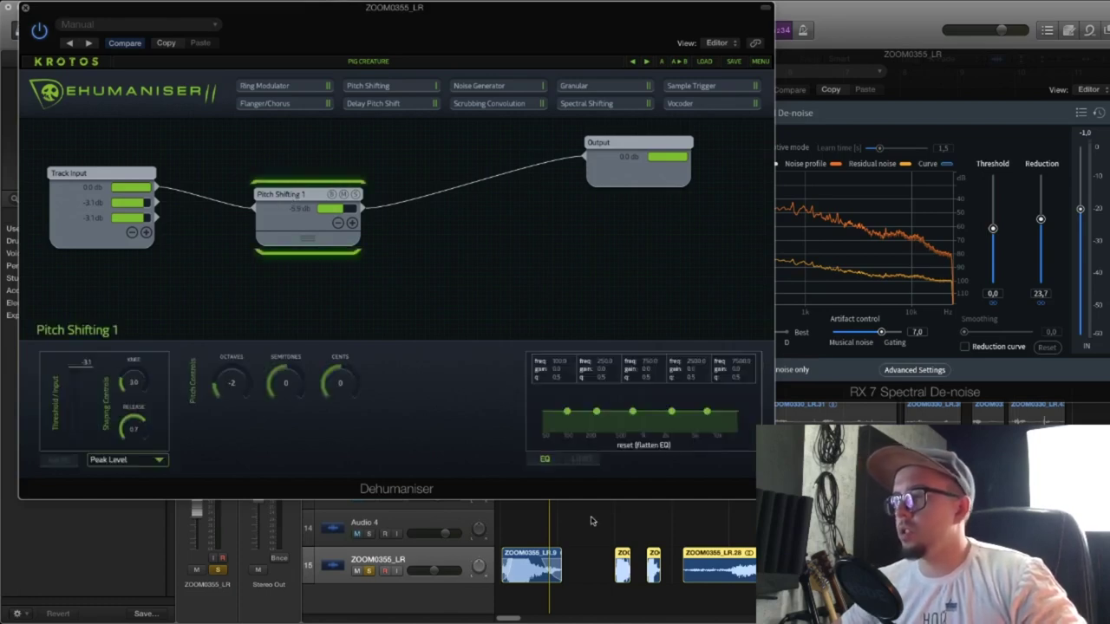
key(space)
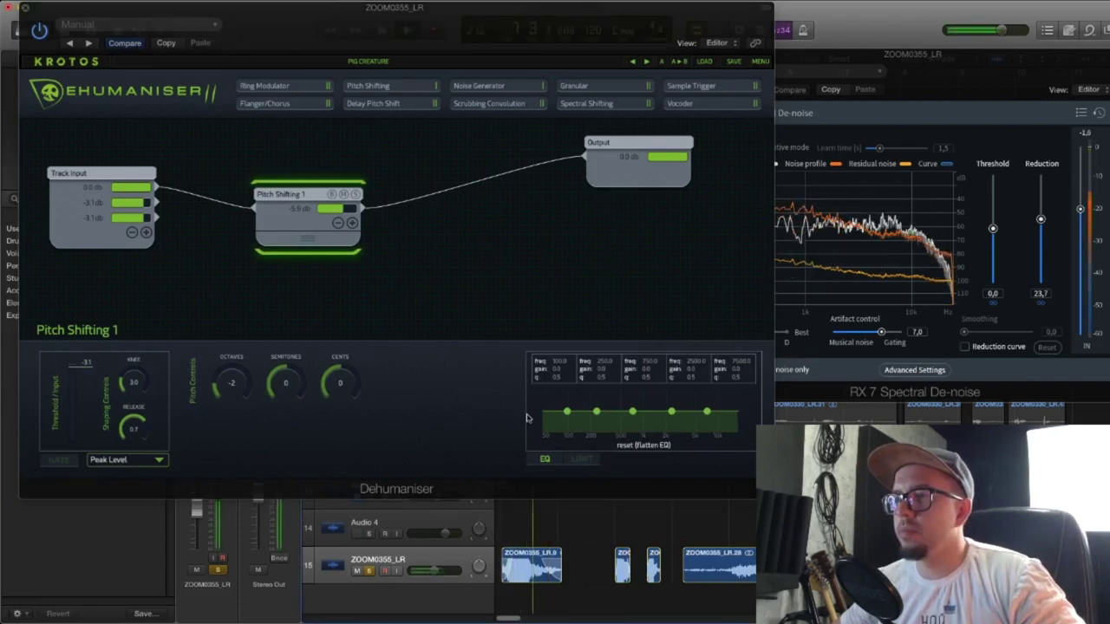
click(318, 240)
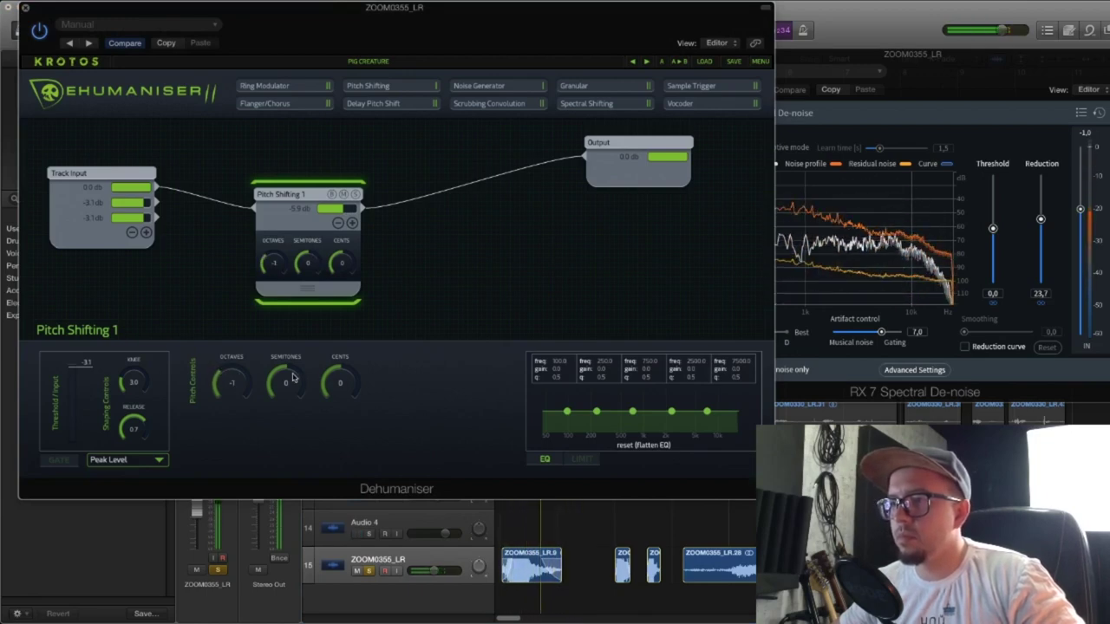
drag(345, 373, 326, 374)
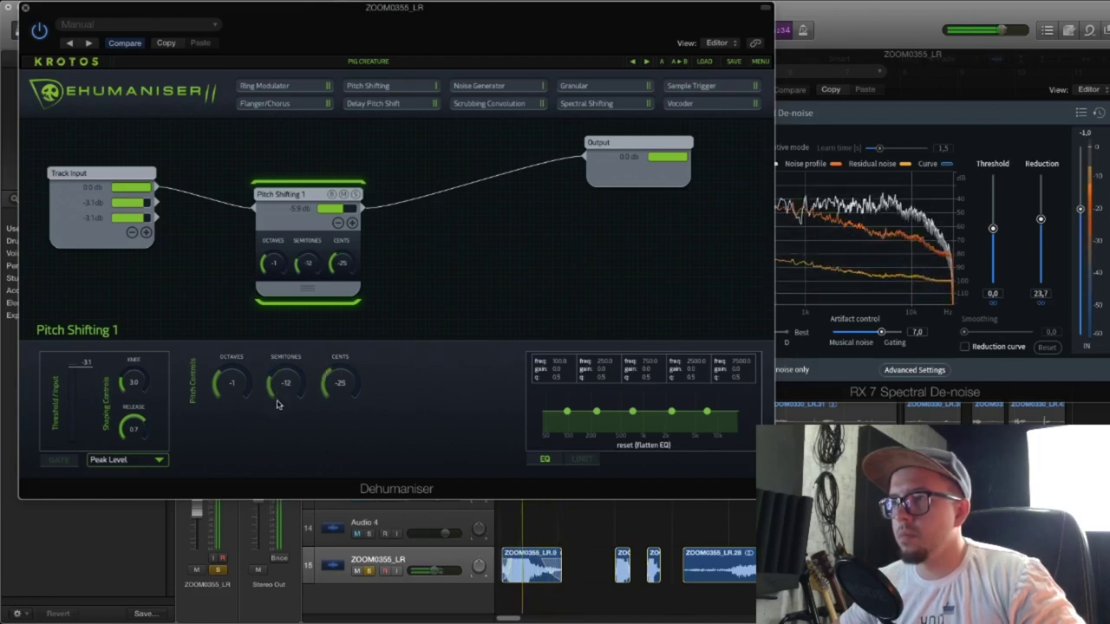
drag(277, 389, 274, 380)
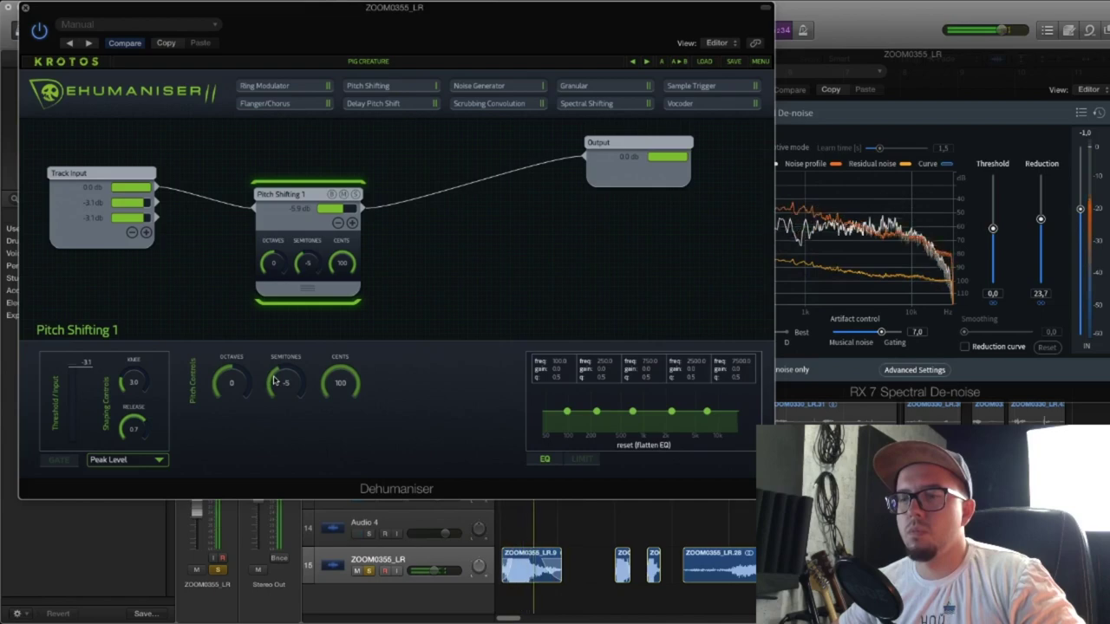
drag(224, 379, 228, 374)
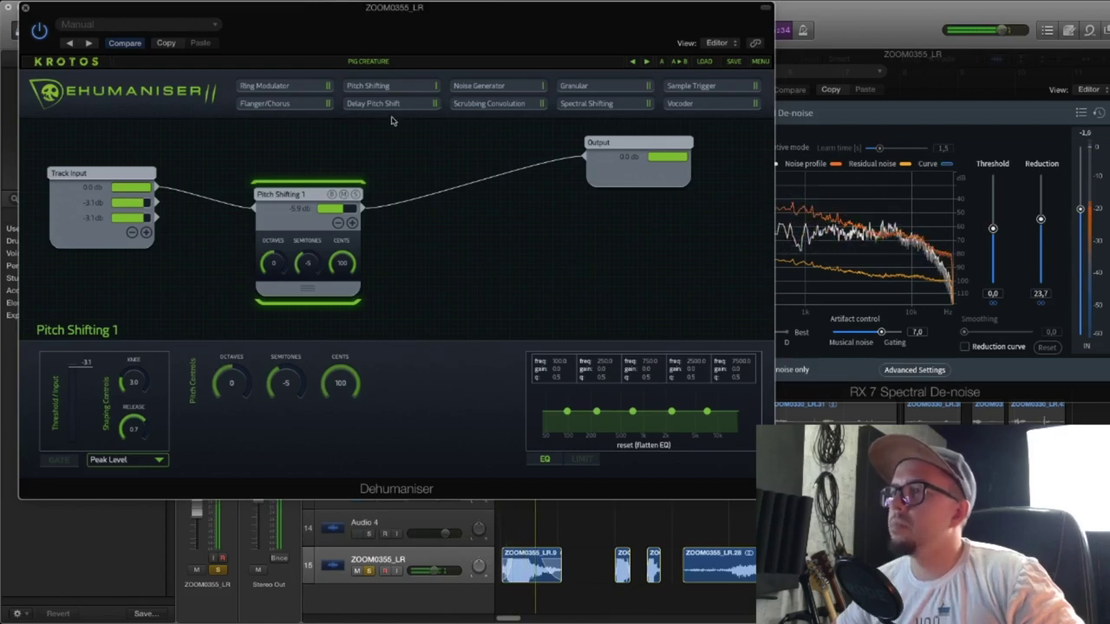
Add a Granular module wired between Pitch Shifting 1 and Output, and show its settings
drag(310, 187, 276, 153)
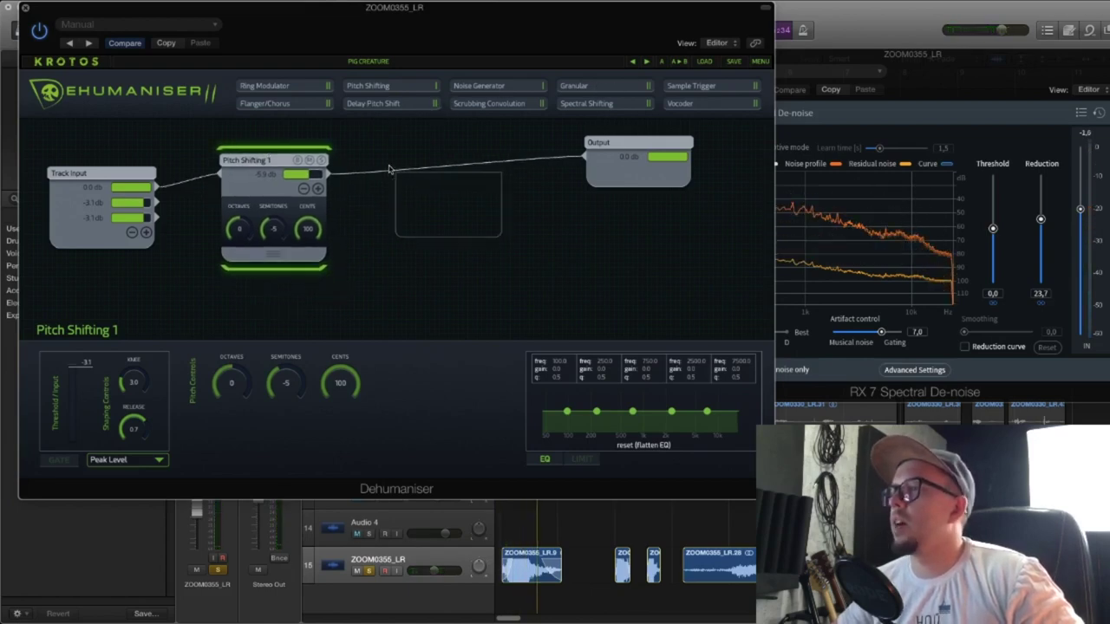
drag(390, 170, 388, 170)
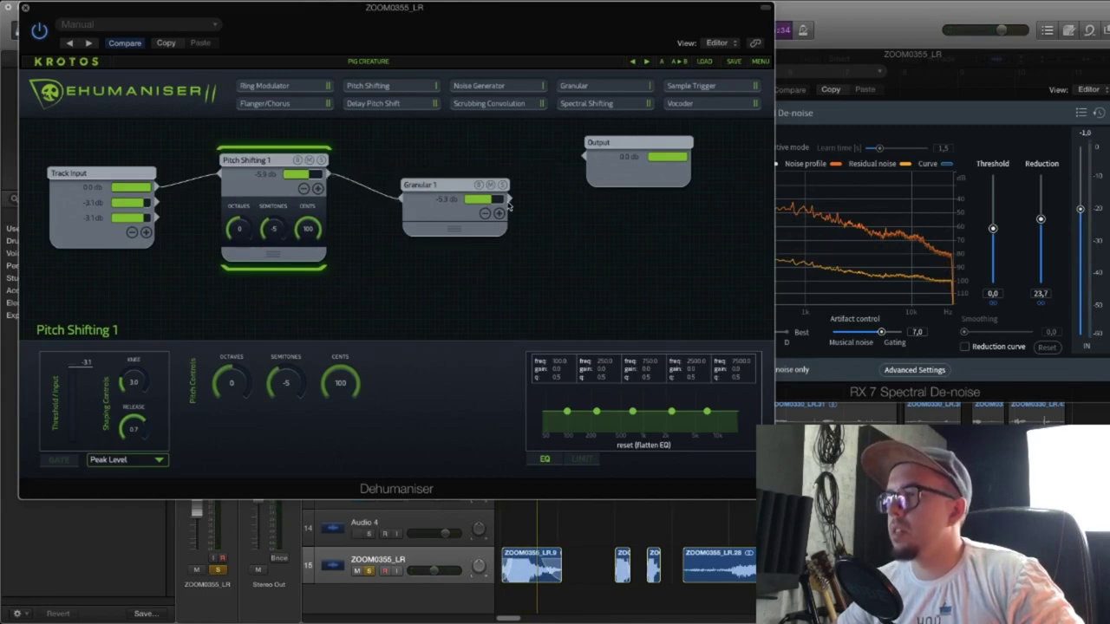
click(436, 196)
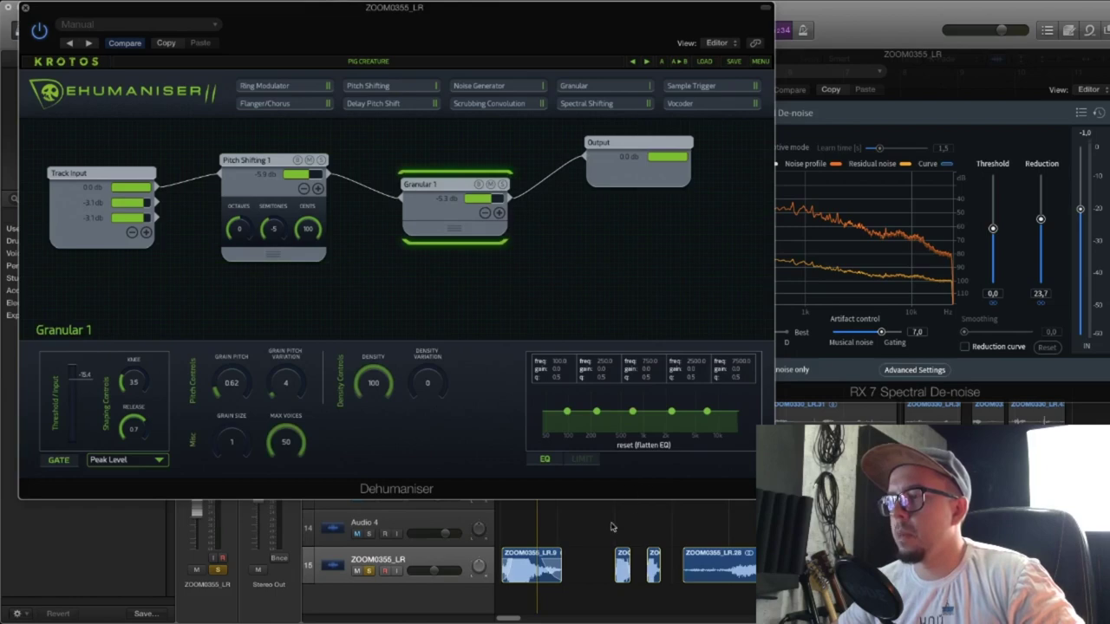
Try the Granular module during playback with grain pitch 2.64, pitch variation 0, grain size 10 and 31 max voices
key(space)
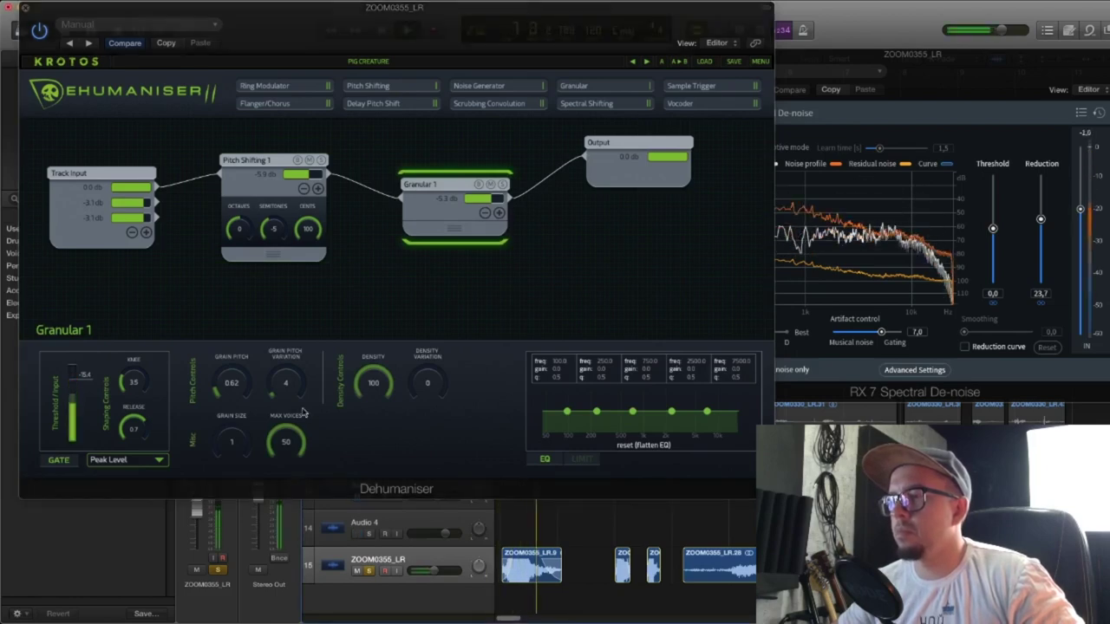
drag(234, 386, 235, 352)
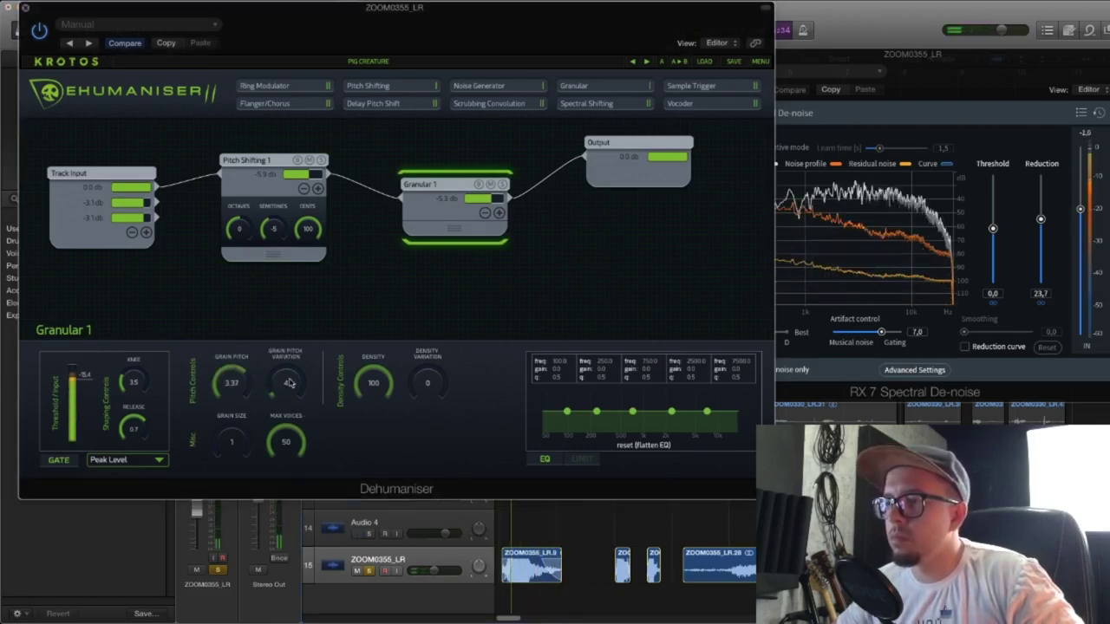
drag(232, 384, 211, 462)
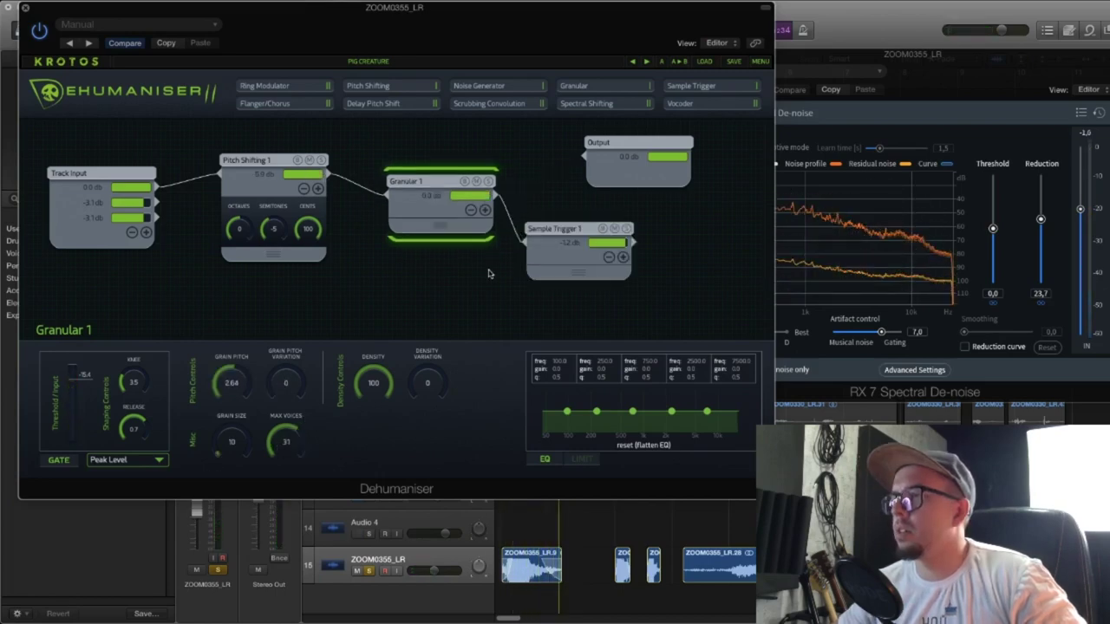
Move the Granular and Sample Trigger modules apart, then delete the Granular module from the effect chain
drag(435, 184, 438, 146)
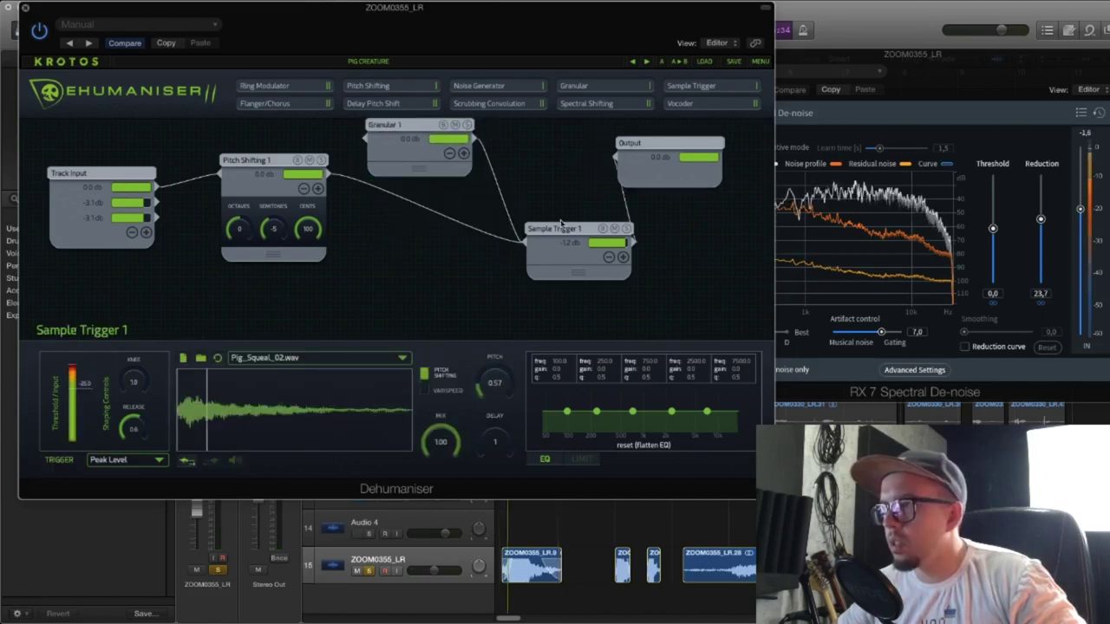
drag(564, 228, 476, 229)
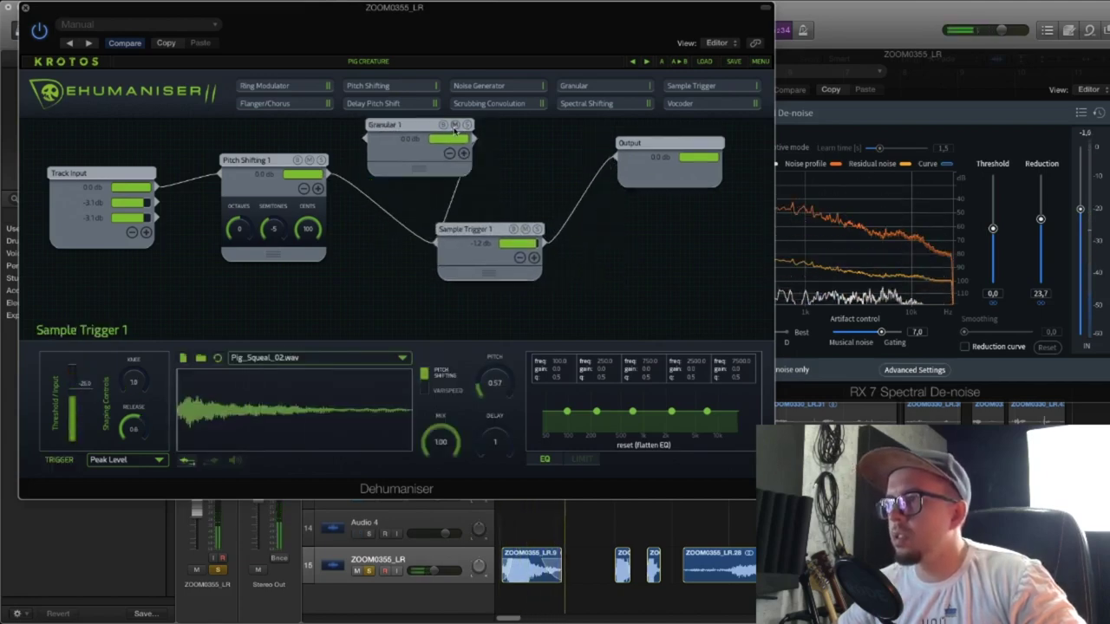
click(415, 126)
key(BackSpace)
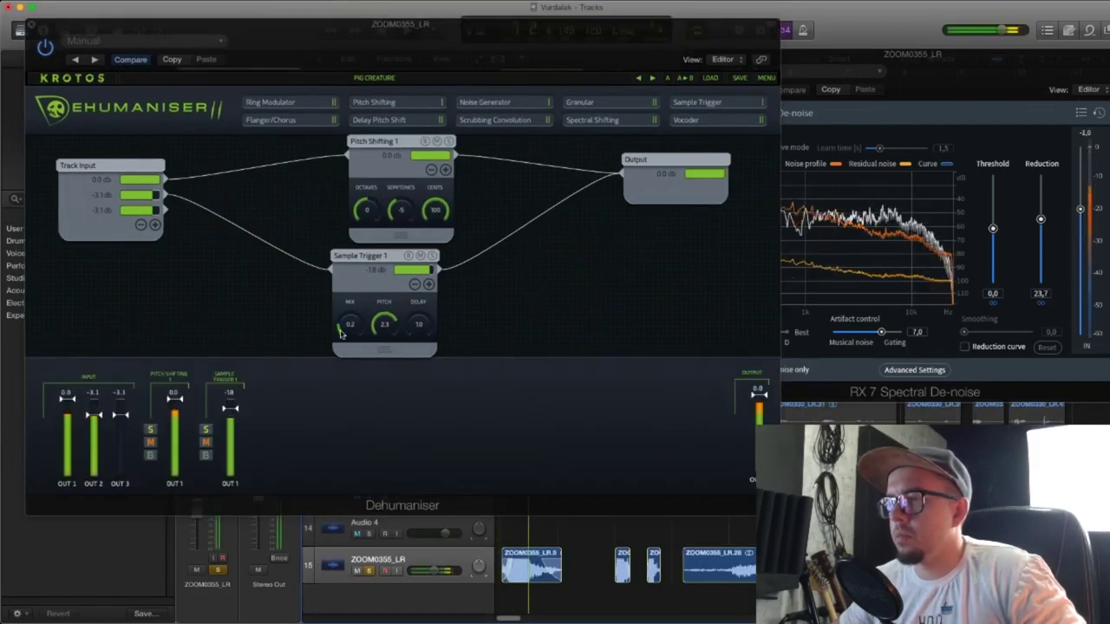
Set the Sample Trigger module to 0.79 mix and 1.26 pitch, and the Pitch Shifting module to -1 octave, while listening
drag(340, 334, 344, 322)
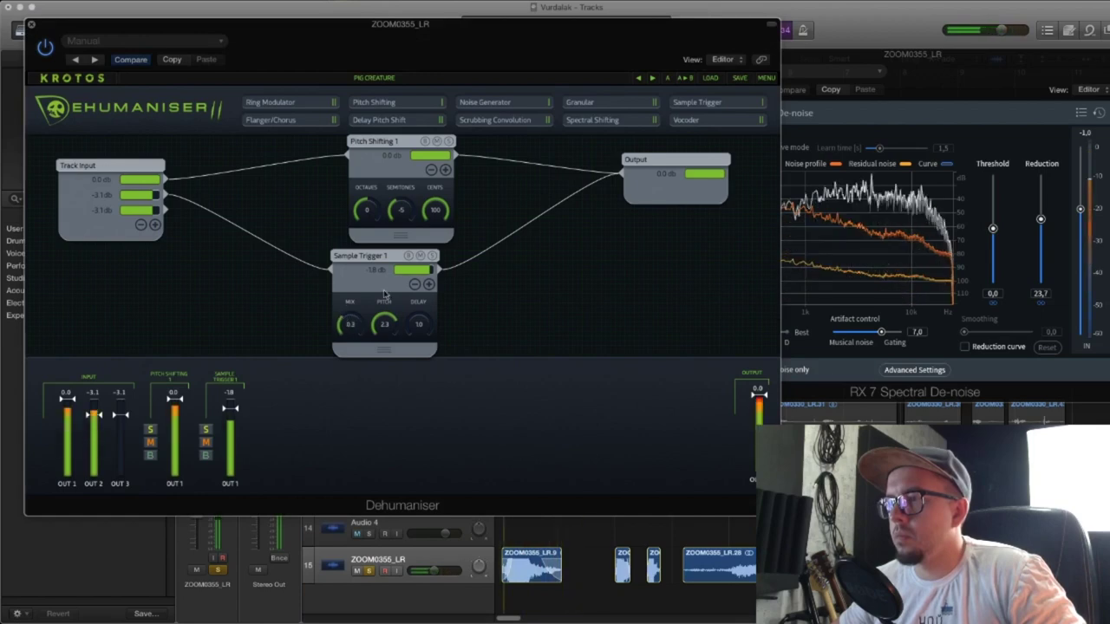
drag(374, 257, 403, 257)
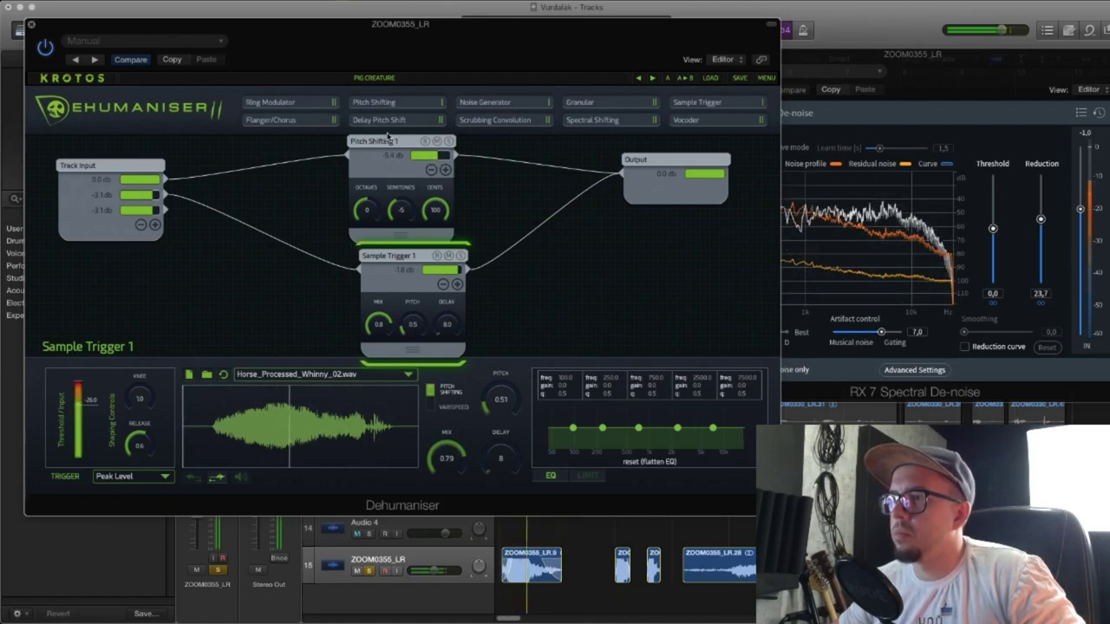
drag(386, 139, 381, 139)
drag(363, 210, 364, 215)
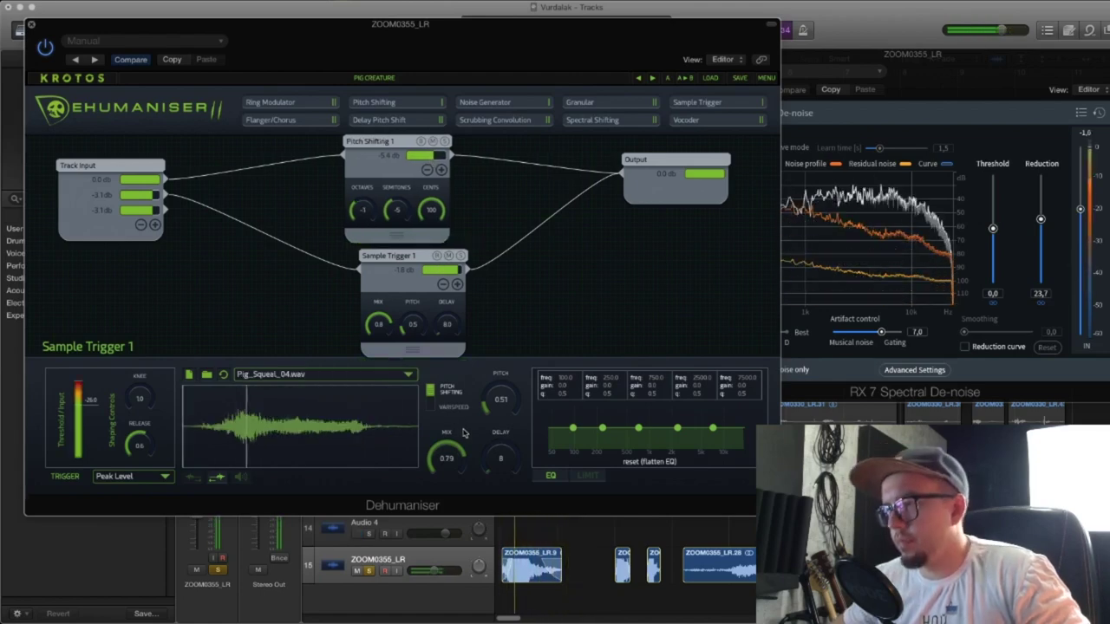
drag(485, 408, 486, 385)
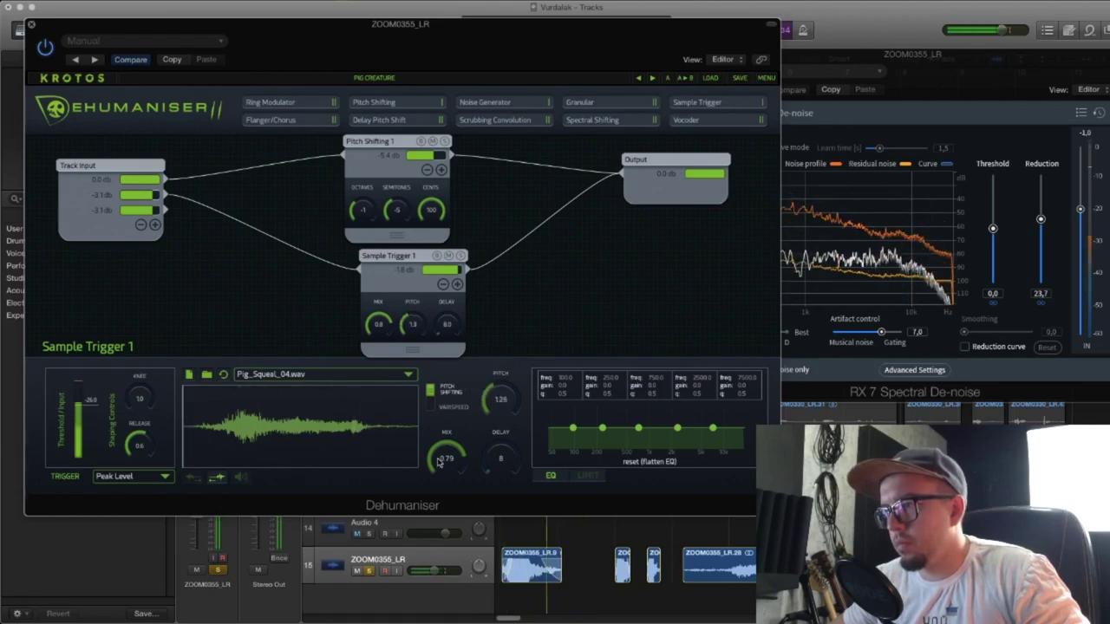
click(386, 140)
drag(386, 125, 446, 158)
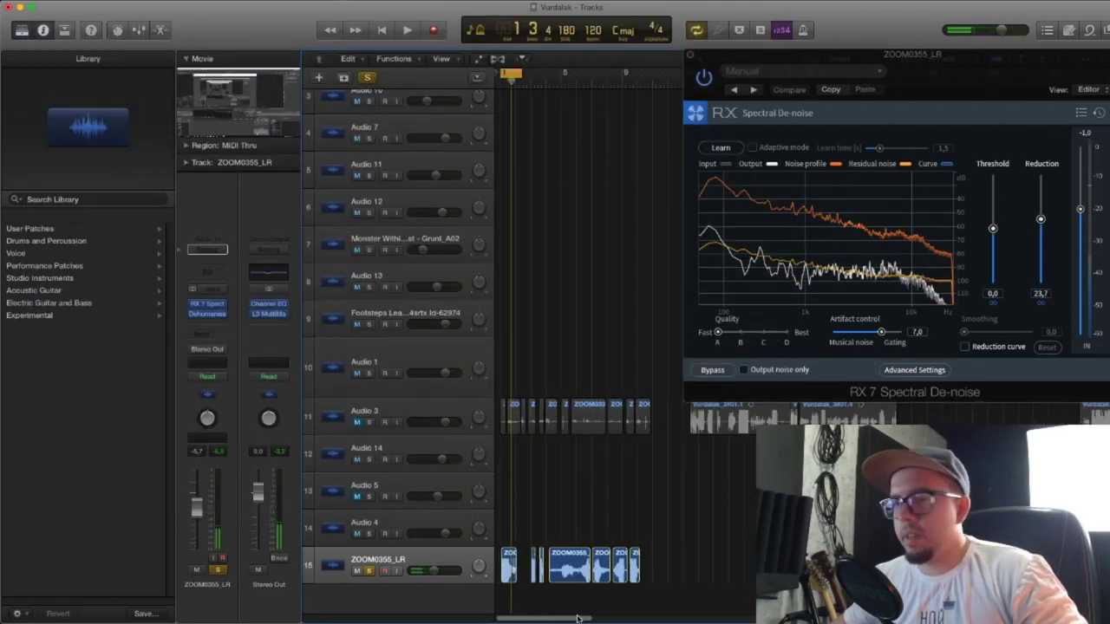
Turn off the cycle range at the start of the project and close the RX Spectral De-noise window
scroll(689, 527, up, 2)
scroll(627, 414, left, 5)
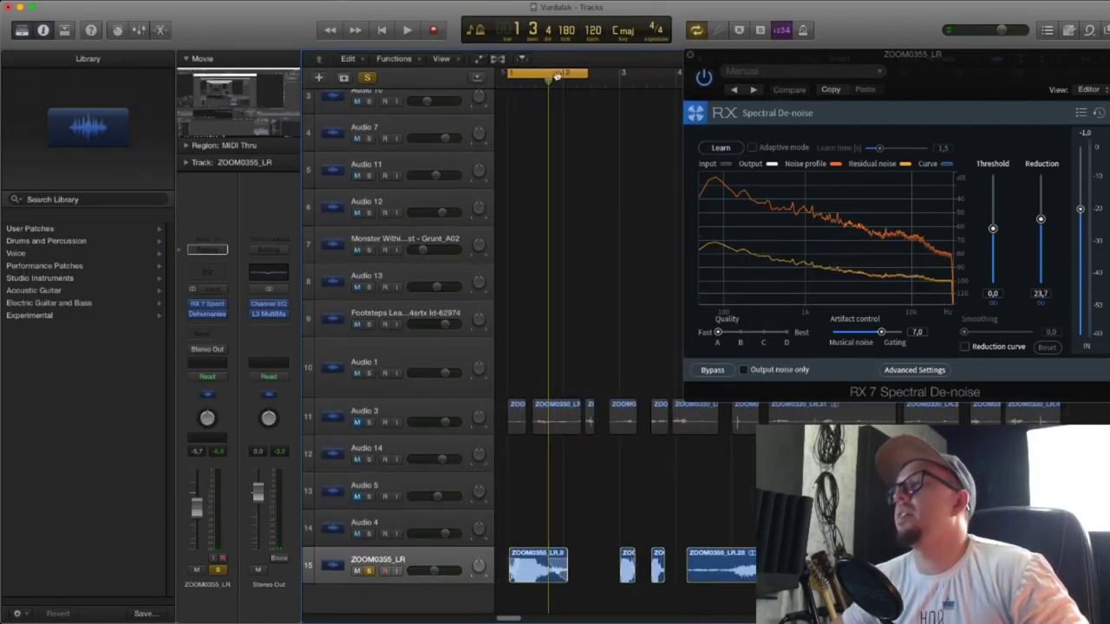
click(564, 74)
drag(802, 54, 209, 7)
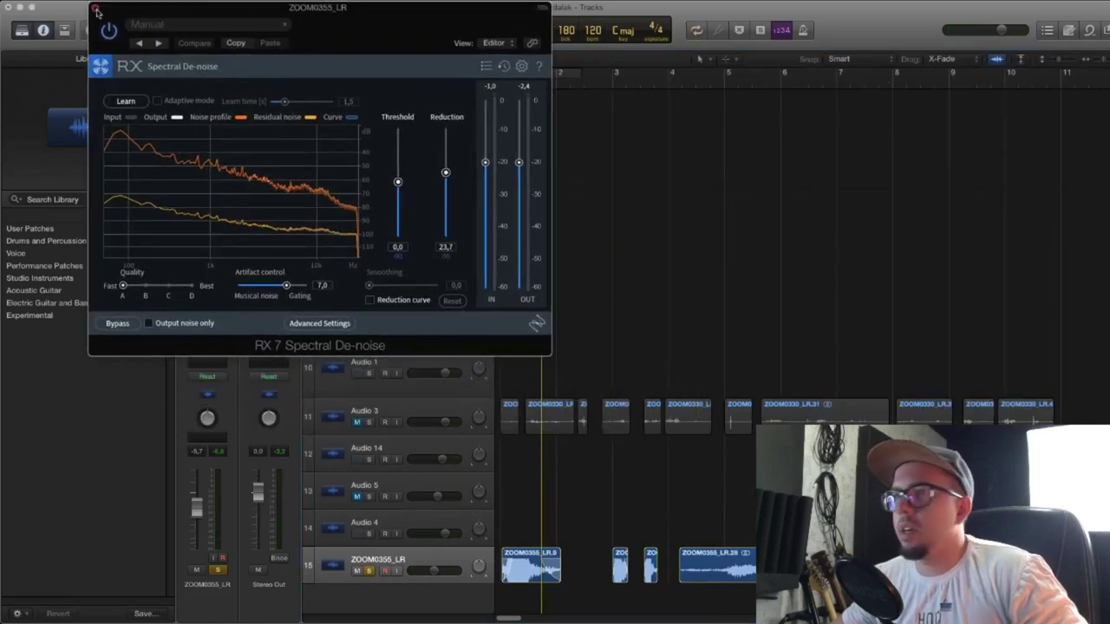
click(95, 9)
Place the playhead at bar 5 and select the ZOOM0355_LR.28 region
click(721, 83)
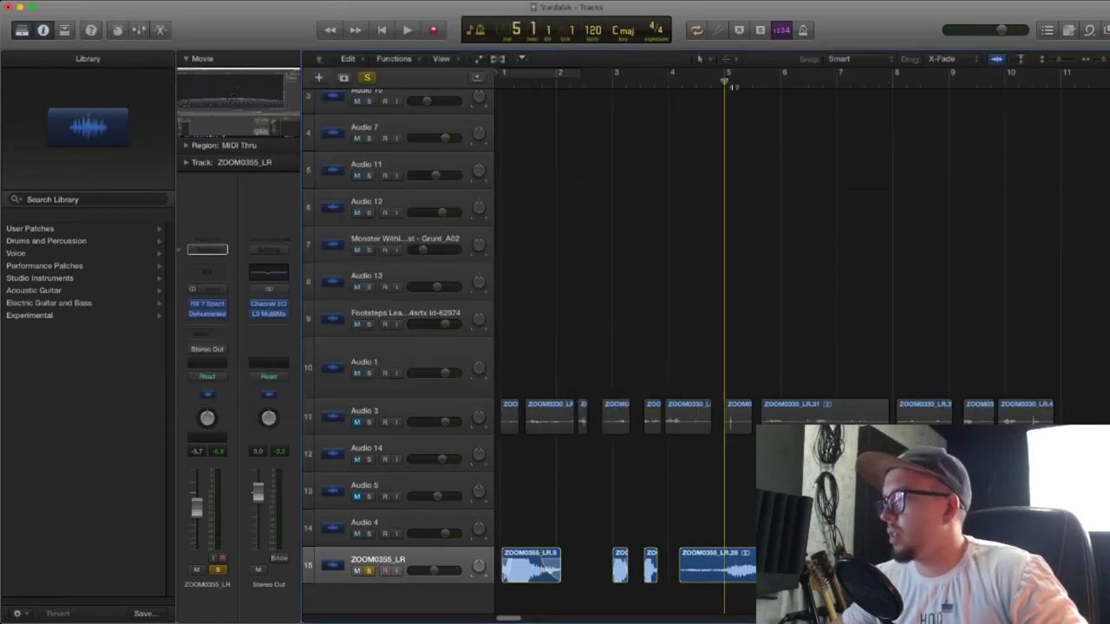
scroll(735, 397, up, 1)
drag(704, 573, 722, 573)
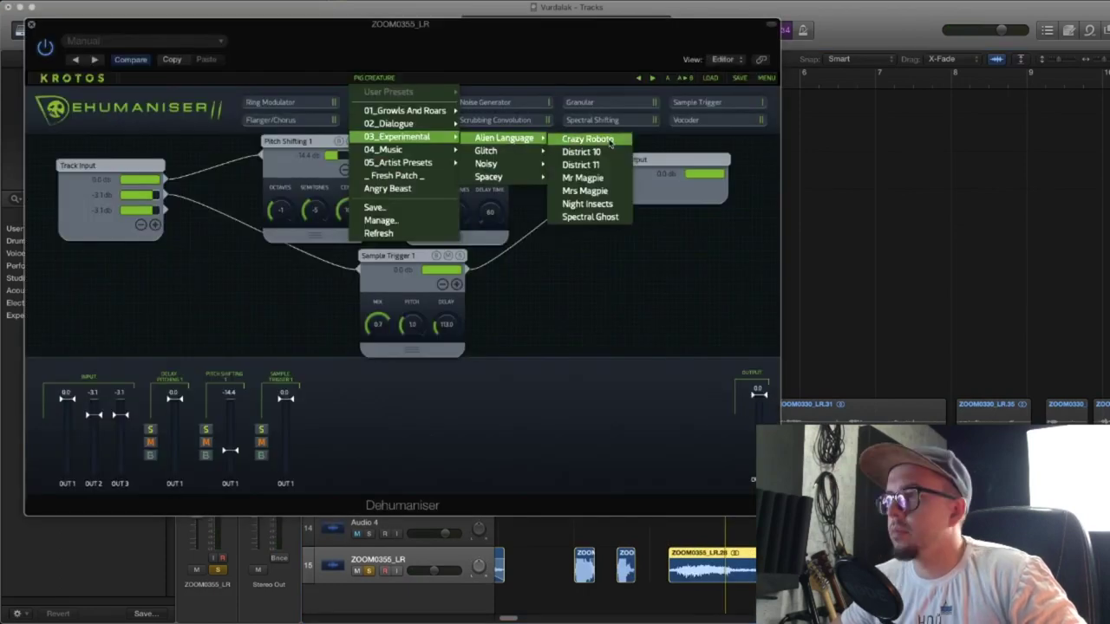
Load the experimental Alien Language preset Crazy Roboto and set a cycle range starting at bar 5
click(590, 139)
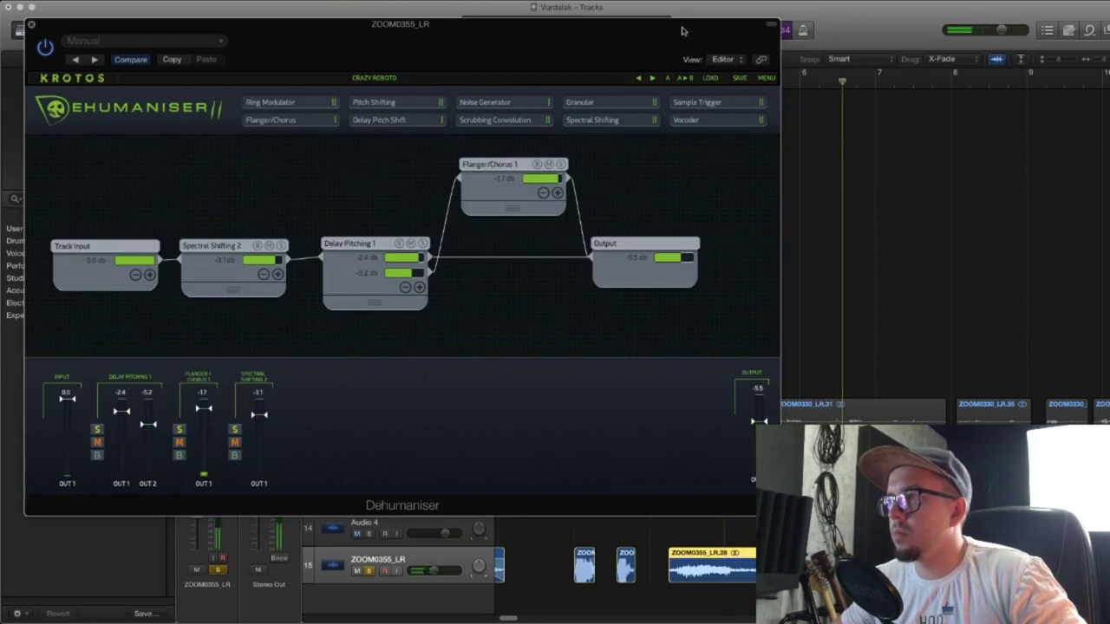
drag(683, 31, 539, 27)
drag(754, 68, 762, 72)
drag(414, 40, 483, 38)
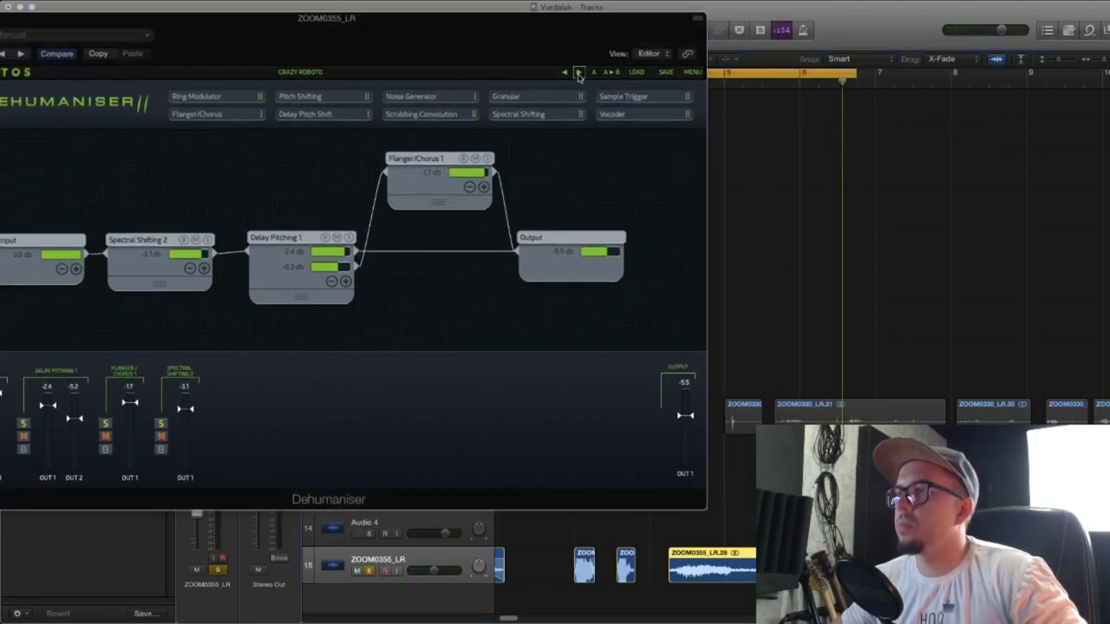
Audition the District 10 preset during looped playback and examine its Granular module's settings
click(579, 76)
drag(461, 29, 539, 43)
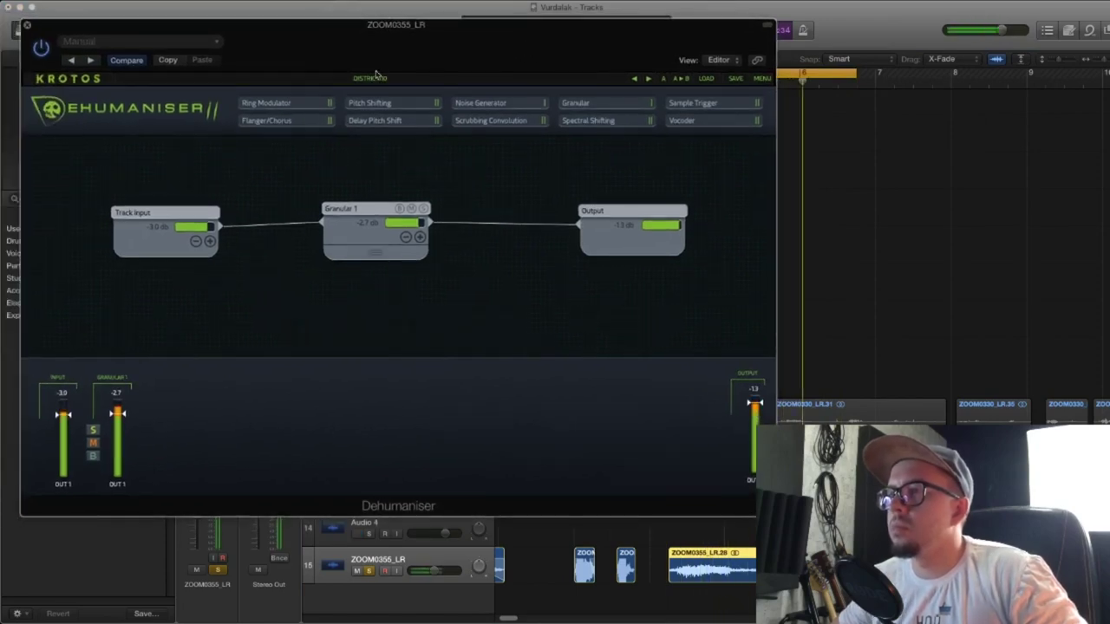
key(space)
key(space)
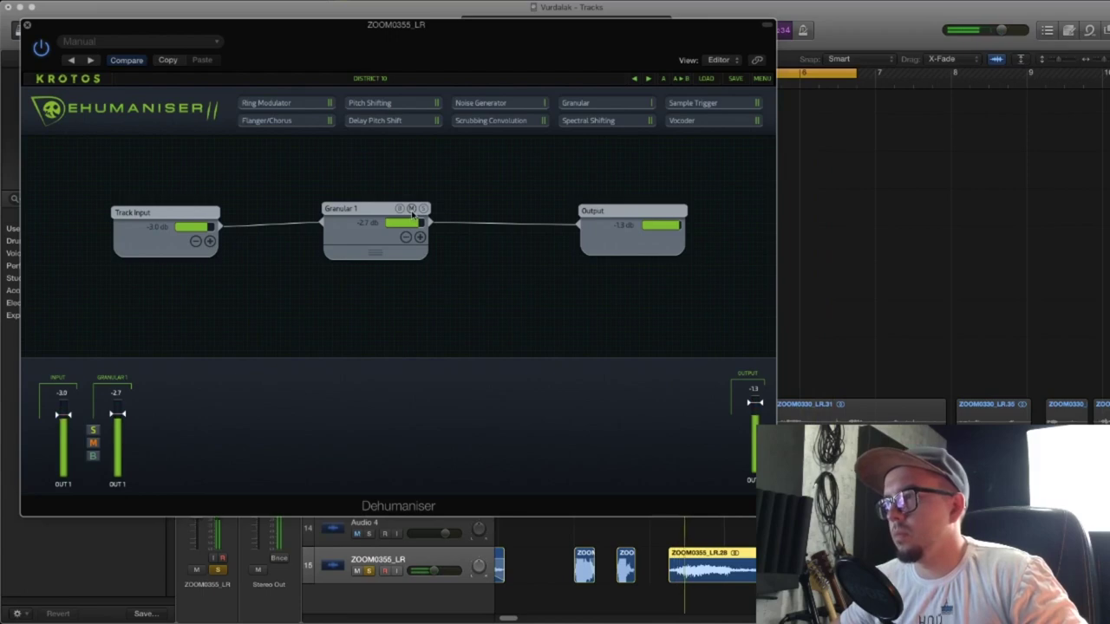
click(362, 212)
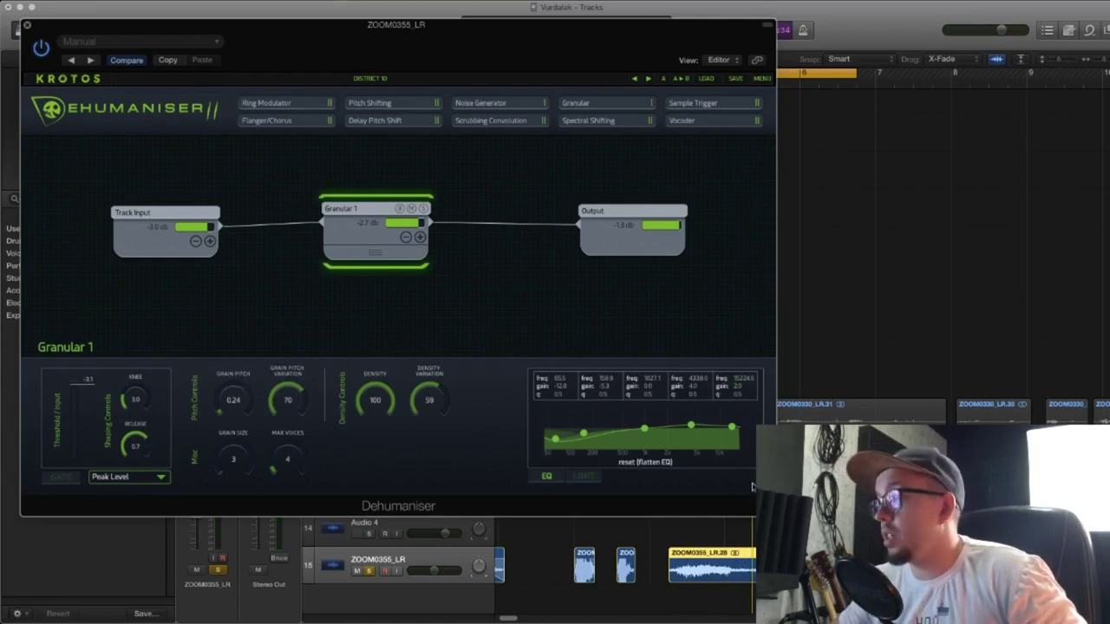
drag(556, 54, 593, 79)
drag(663, 58, 641, 65)
click(876, 107)
key(space)
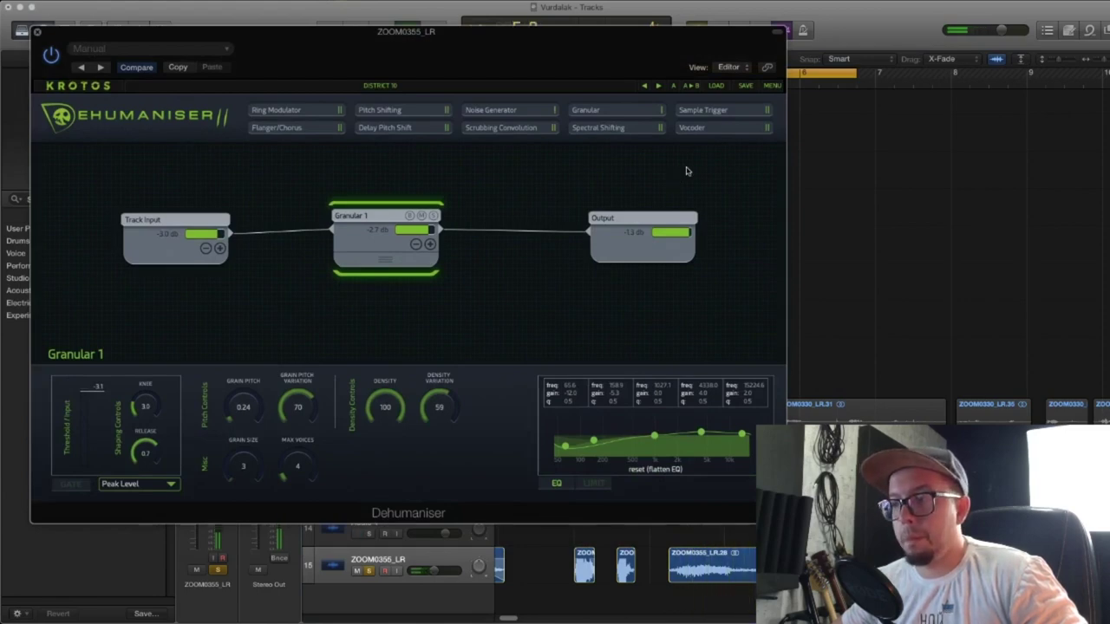
Audition the Mrs Magpie preset, raise its Sample Trigger 1 level to 0.0 dB and select that module
drag(421, 59, 447, 60)
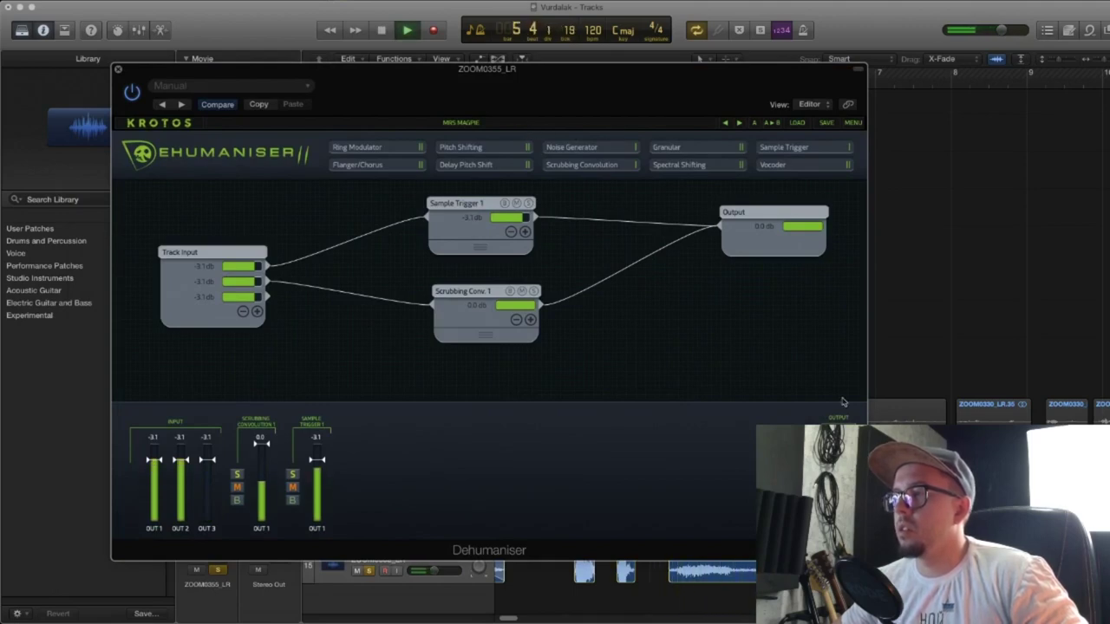
click(524, 218)
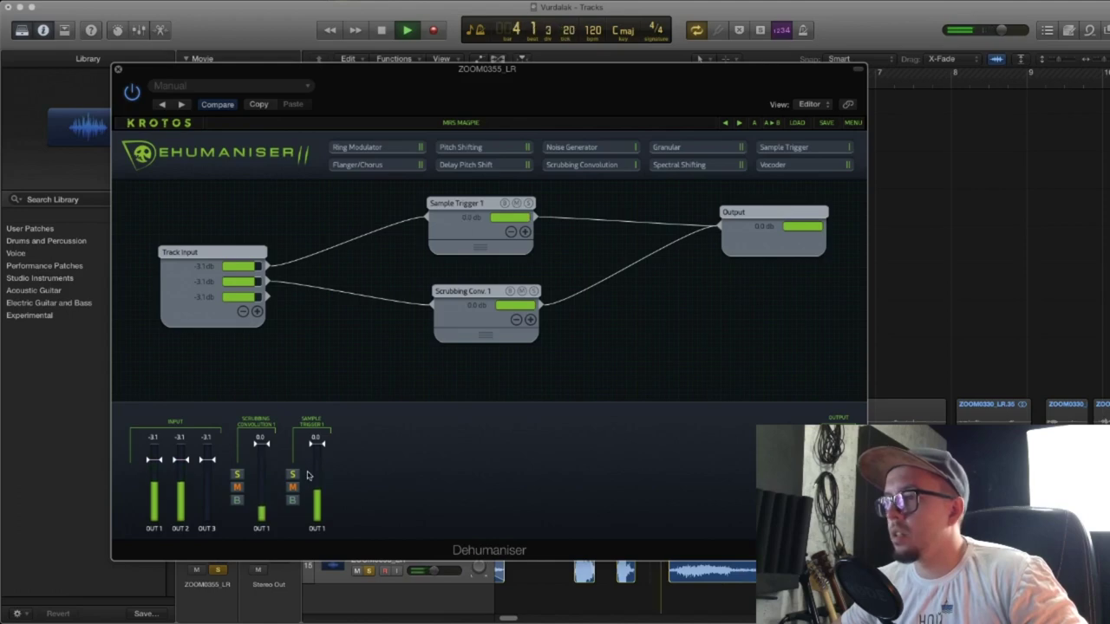
click(456, 200)
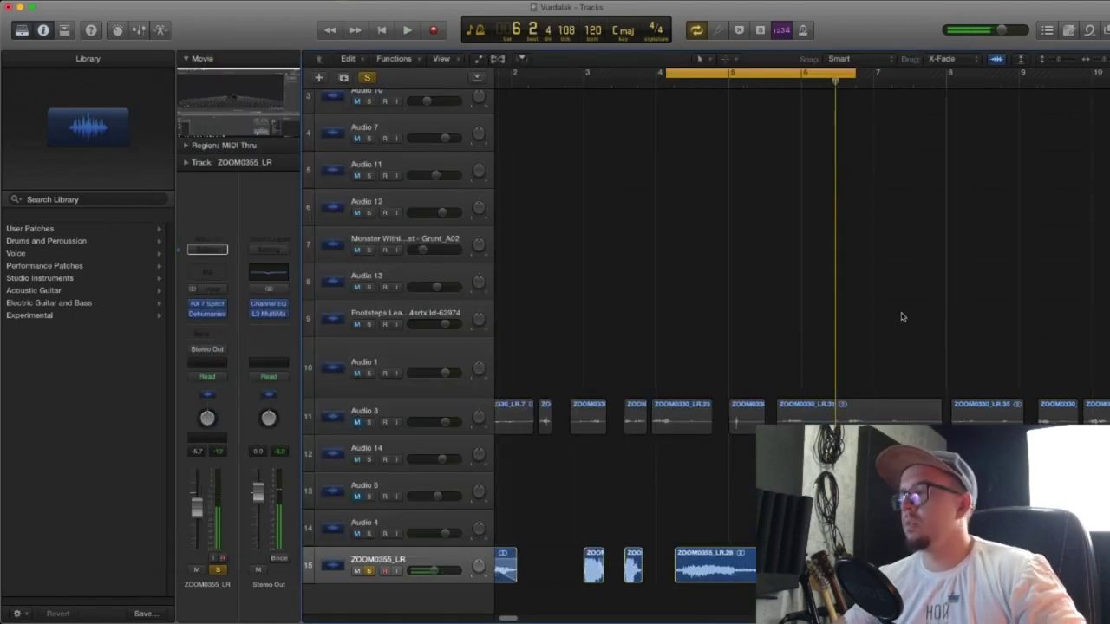
Show the whole arrangement in compact tracks, turn off the cycle range and open the movie in its own window
scroll(904, 314, down, 10)
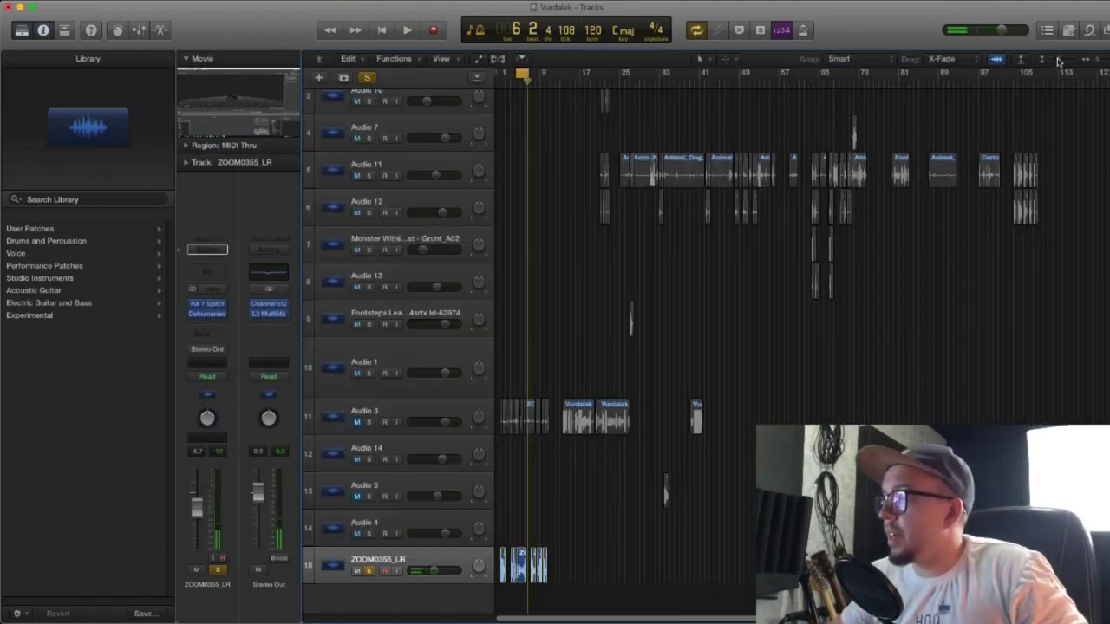
drag(1057, 59, 1044, 60)
click(523, 76)
double_click(261, 96)
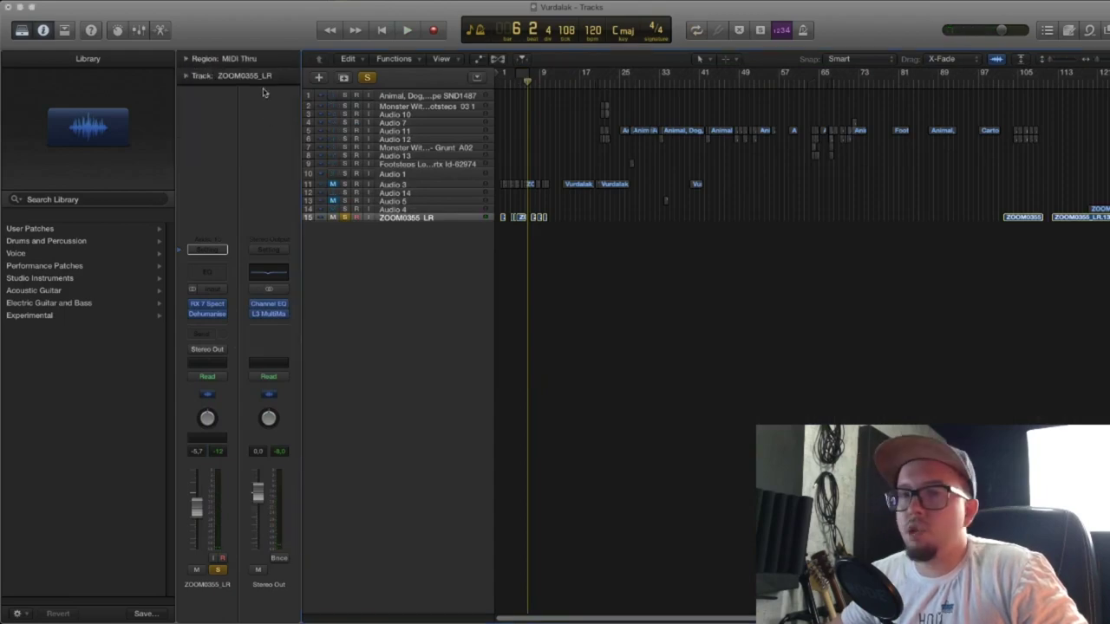
Select the arrangement's sound-effect regions and reposition the movie window beside them at a smaller size
drag(690, 278, 603, 315)
drag(622, 191, 535, 381)
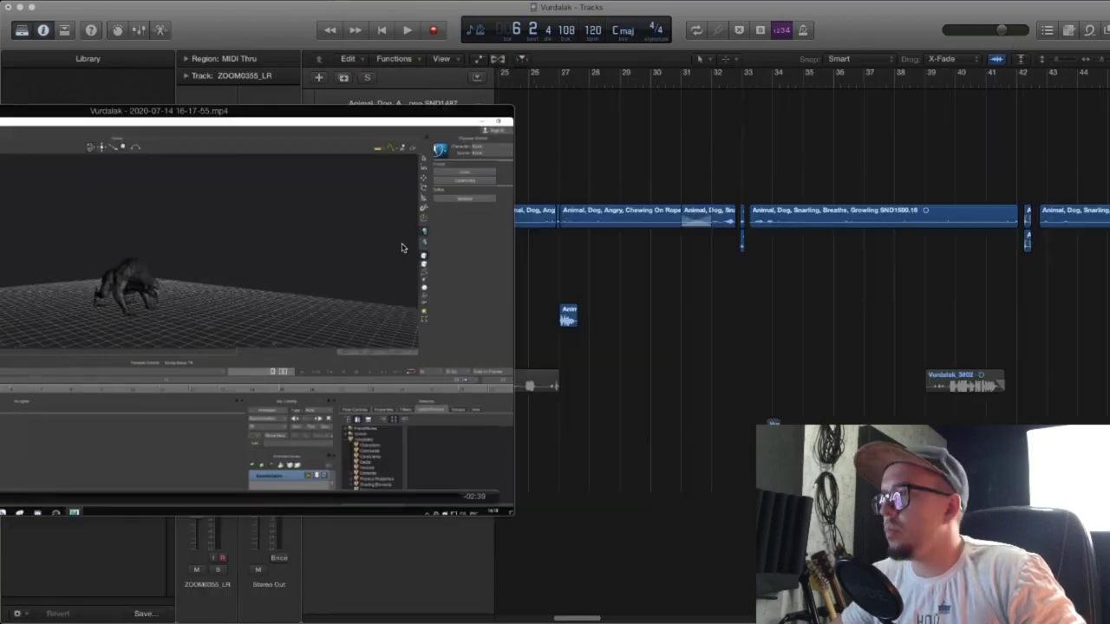
scroll(777, 225, left, 10)
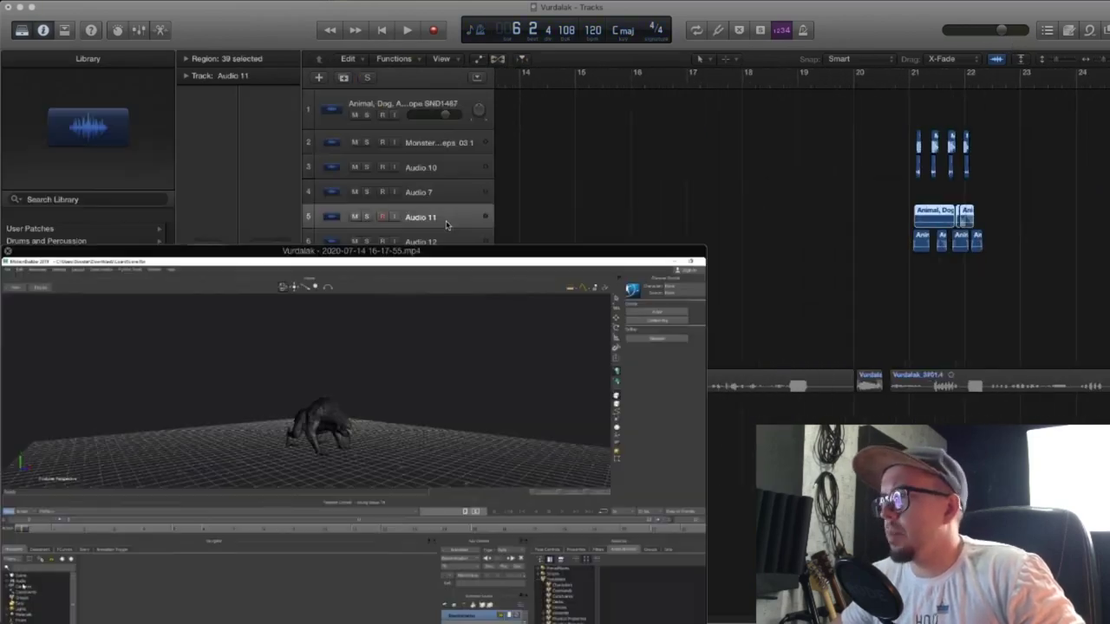
drag(478, 340, 484, 416)
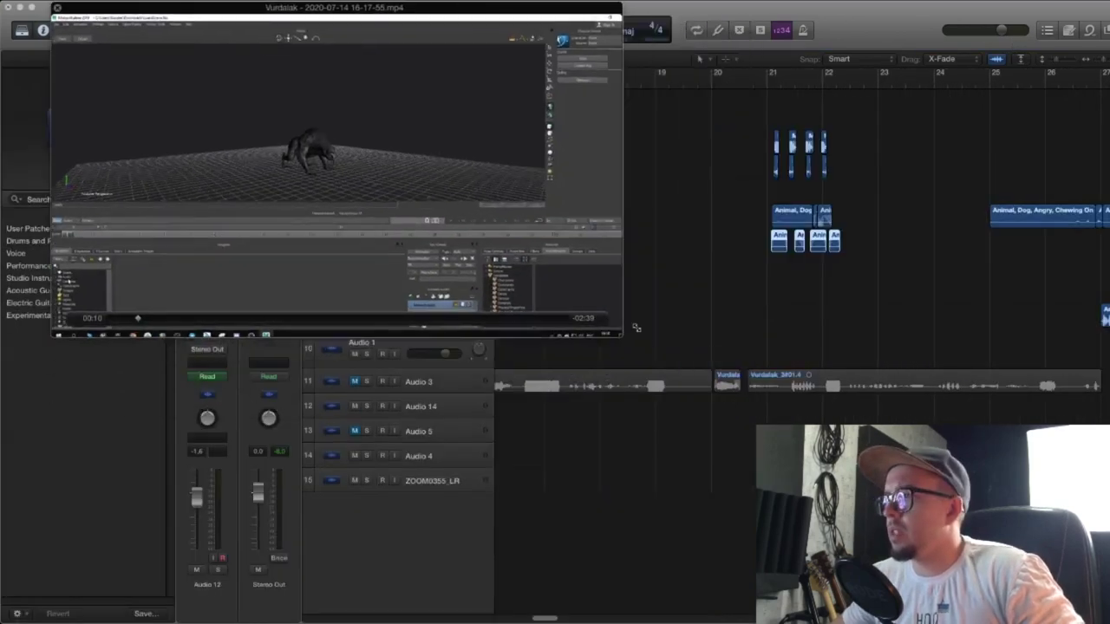
mouse_move(620, 338)
mouse_down()
mouse_move(510, 273)
mouse_move(586, 320)
mouse_up()
drag(529, 295, 493, 315)
Set a cycle range from bar 21 with a length of 1 1 2 0 over the first group of regions
scroll(780, 101, right, 3)
drag(632, 73, 708, 85)
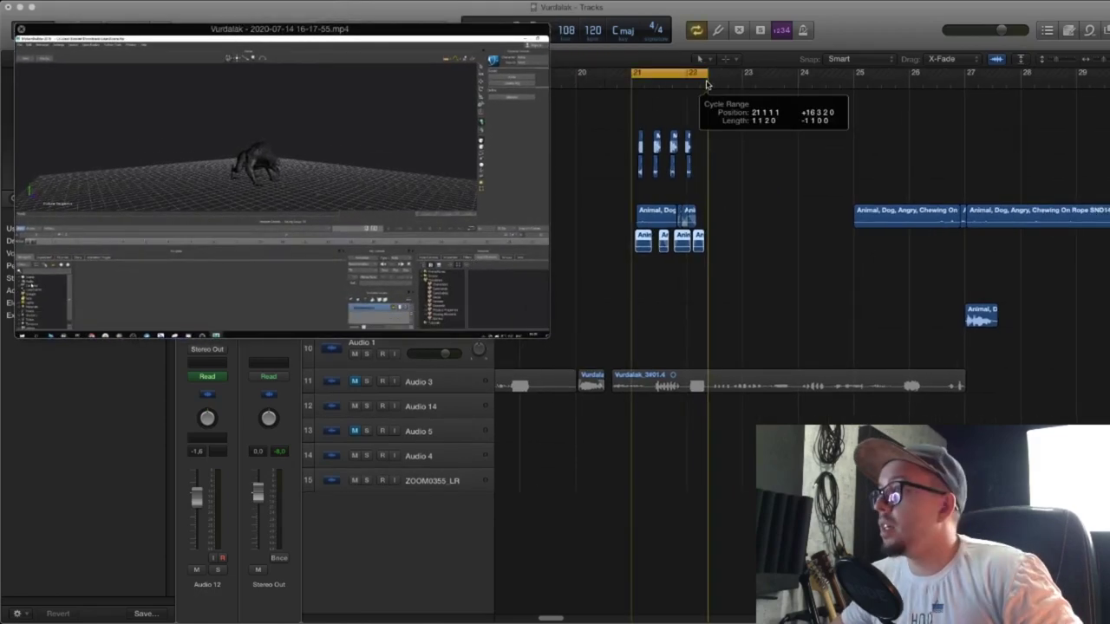
key(super+Right)
key(super+Right)
key(super+Right)
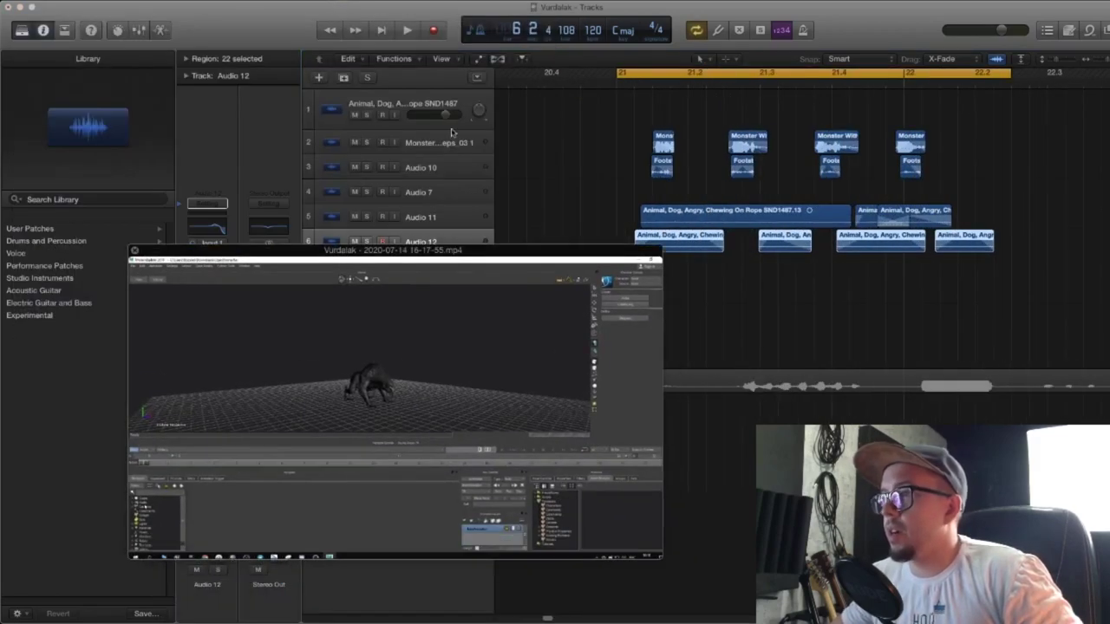
Move the movie window off the track list and solo the Audio 12 track
drag(473, 362, 461, 383)
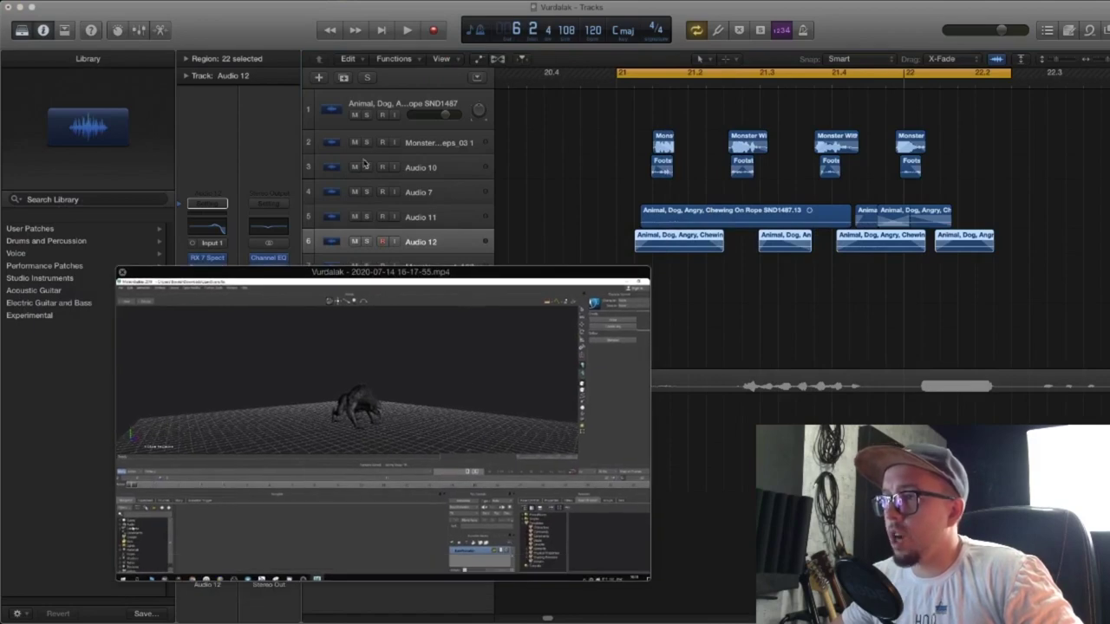
drag(417, 270, 353, 19)
click(368, 243)
drag(468, 197, 491, 177)
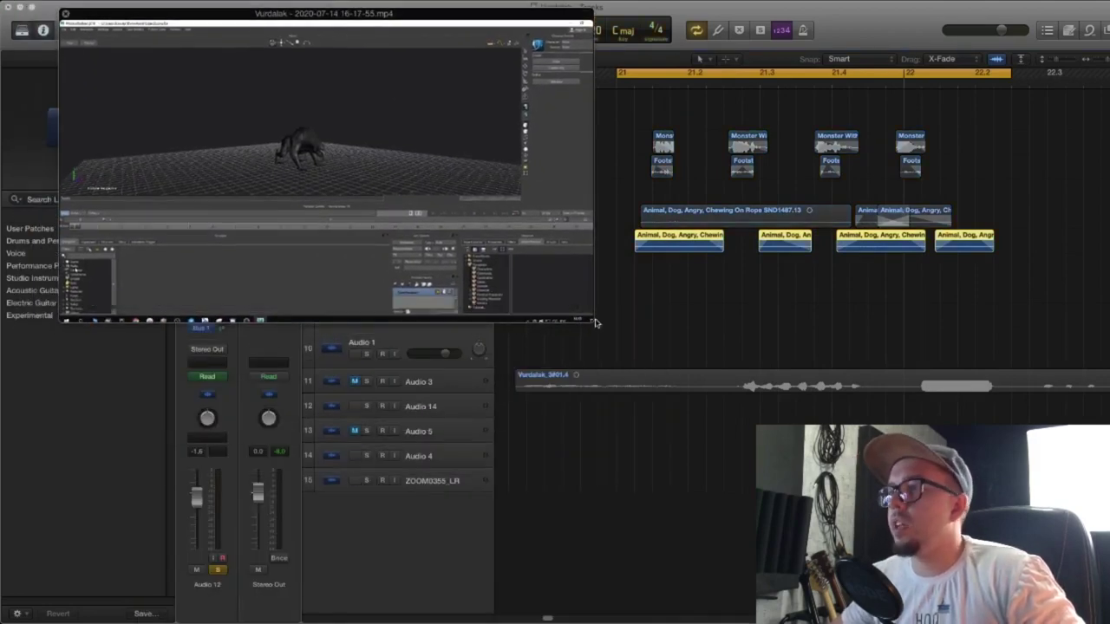
Shrink the movie window to clear the region area and increase the track heights around bar 21
drag(593, 320, 426, 228)
scroll(1026, 124, right, 3)
drag(1055, 61, 1062, 60)
drag(425, 225, 462, 245)
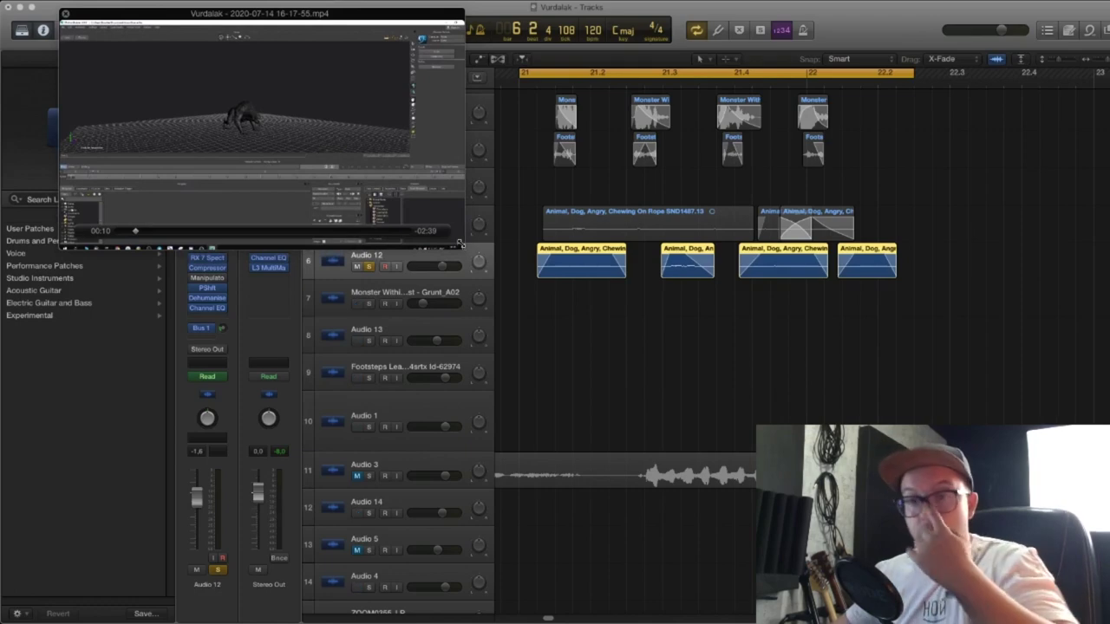
scroll(581, 148, up, 1)
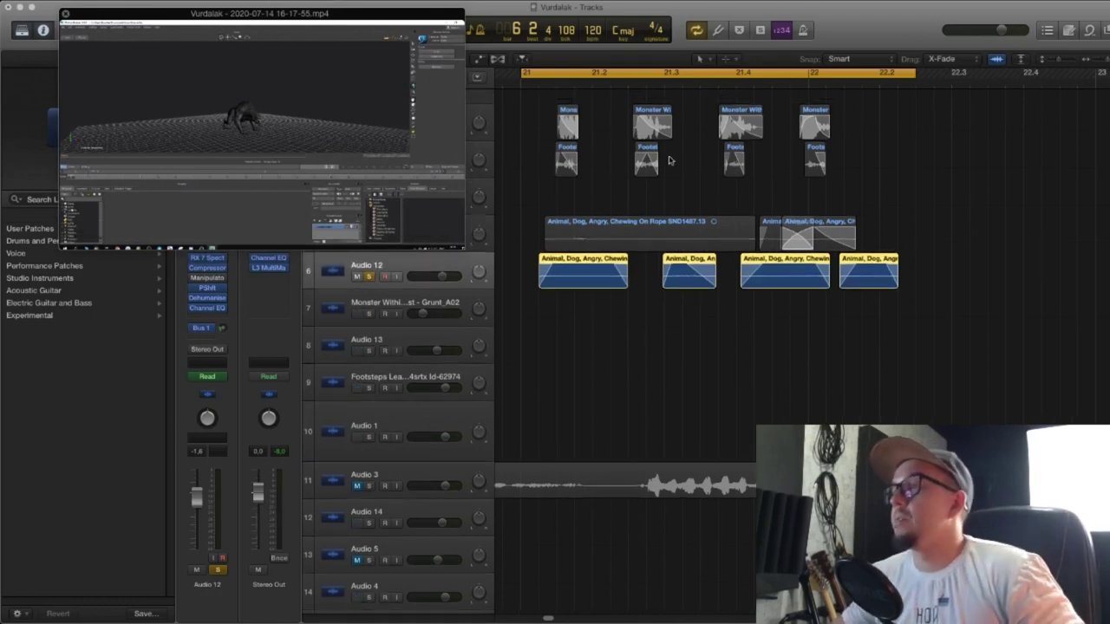
Increase the track heights around the Audio 12 regions and move the movie window below them
drag(1060, 62, 1064, 61)
scroll(499, 260, down, 5)
scroll(587, 297, right, 3)
scroll(437, 274, left, 3)
click(560, 367)
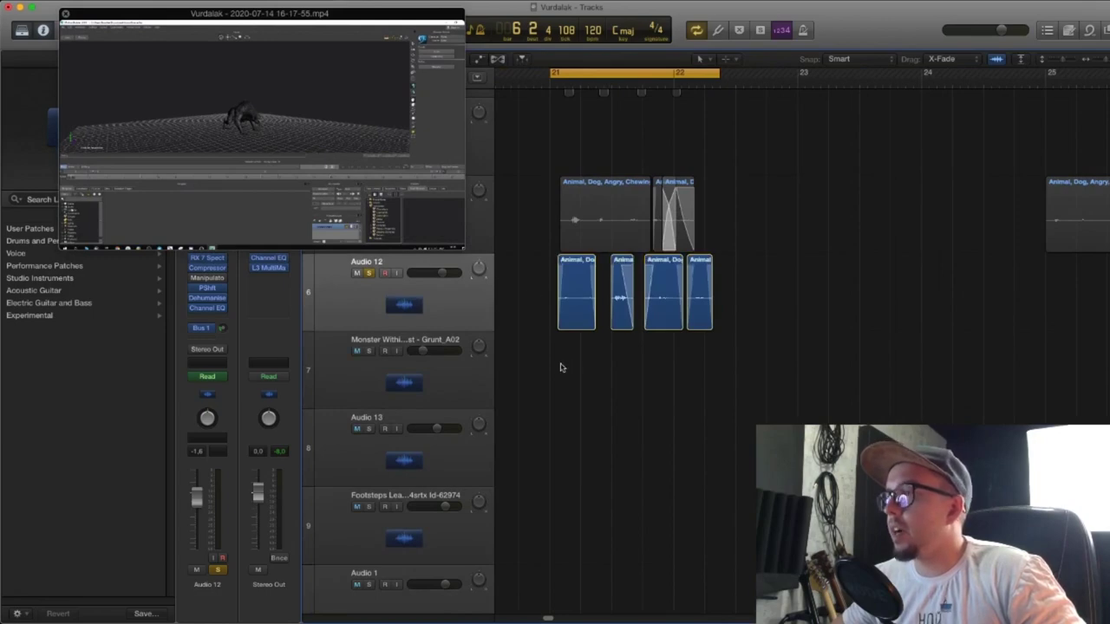
drag(293, 11, 475, 345)
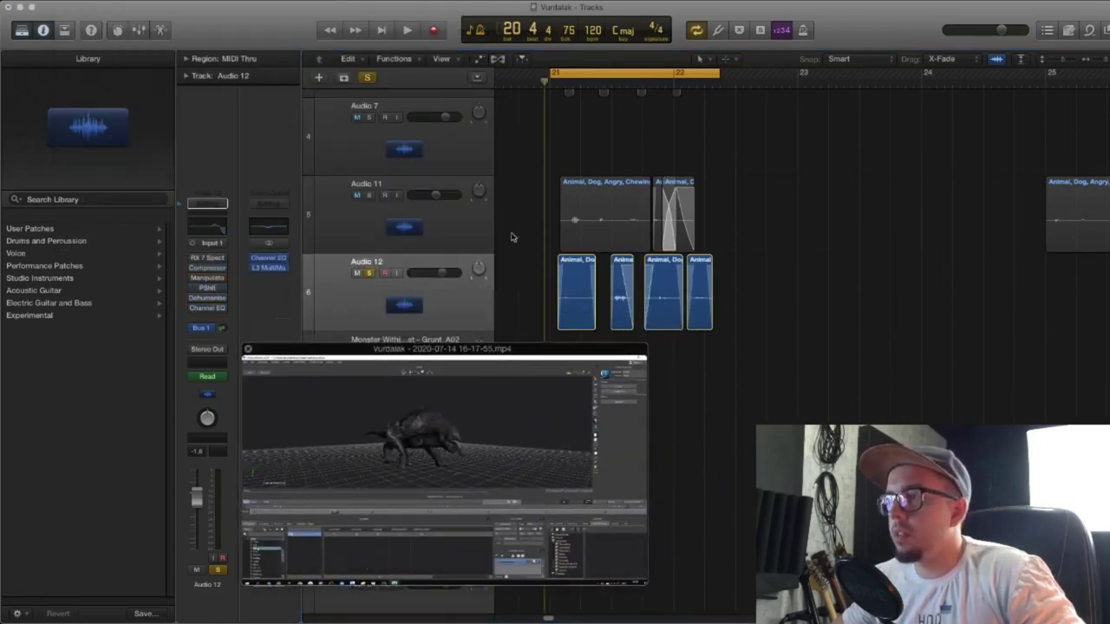
Shorten the cycle range to end shortly after bar 22 and play the soloed Audio 12 regions against the movie
key(space)
drag(533, 443, 502, 420)
key(space)
drag(717, 76, 704, 80)
key(space)
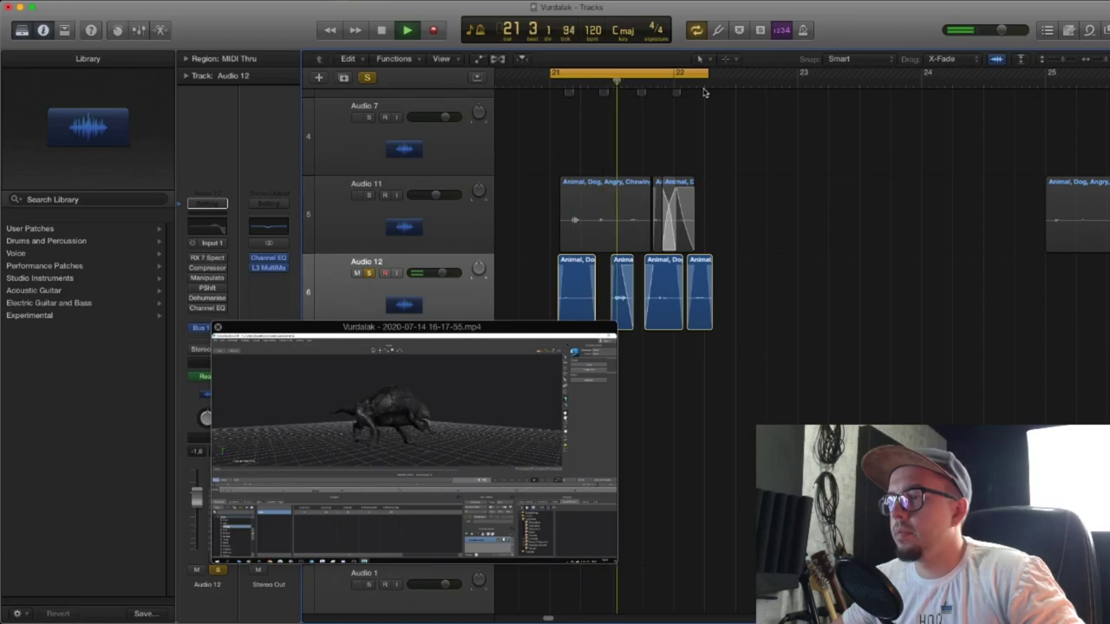
key(space)
Examine the Dehumaniser chain on Audio 12 while the cycled section plays, and close its window
scroll(394, 230, down, 2)
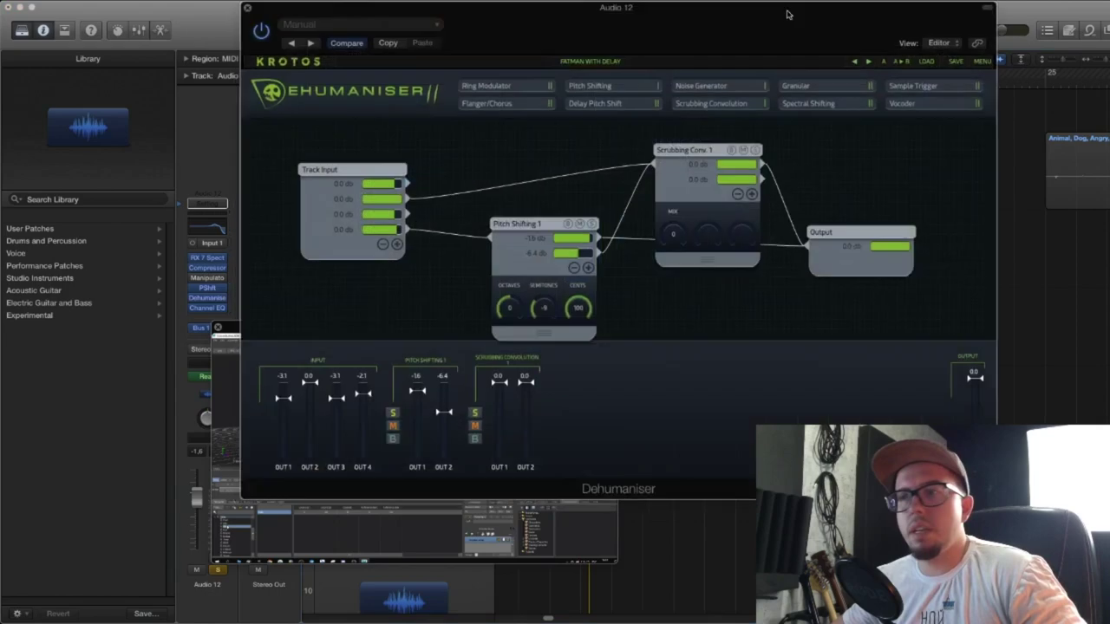
drag(787, 12, 930, 230)
key(space)
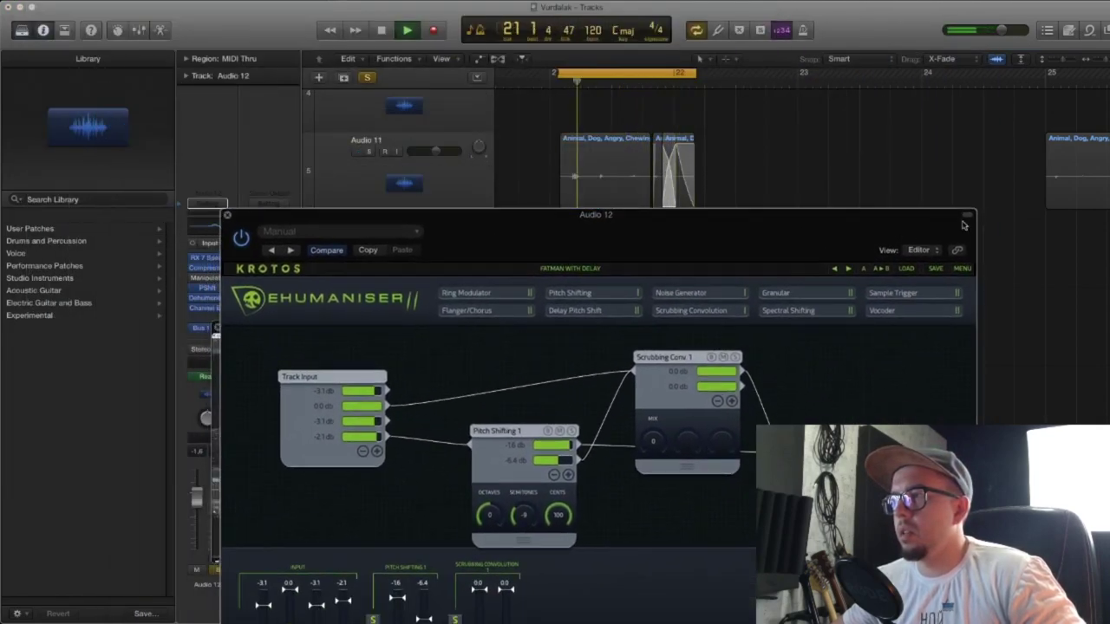
click(228, 215)
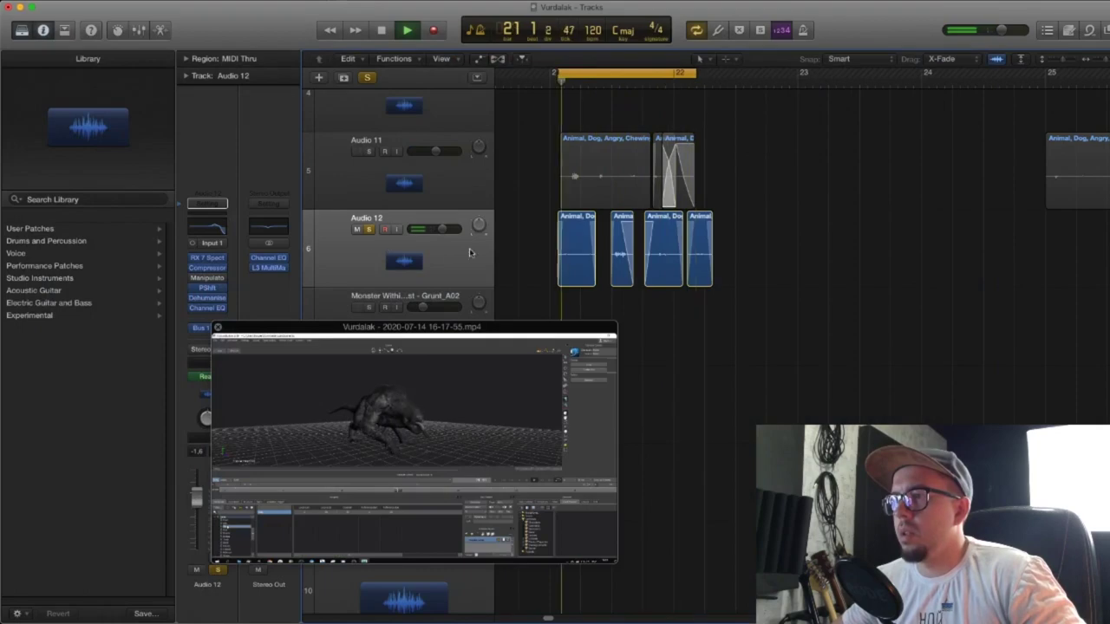
Shift the movie window off the channel strips and insert a Limiter with 16 dB of gain on the Stereo Out
drag(322, 386, 443, 390)
click(268, 269)
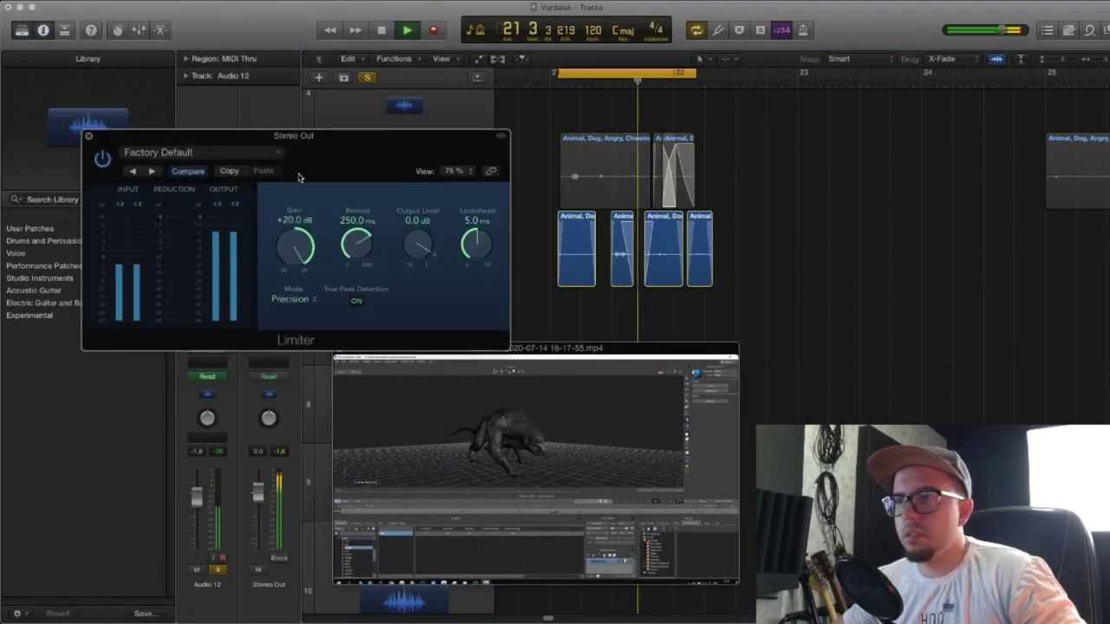
drag(347, 136, 661, 34)
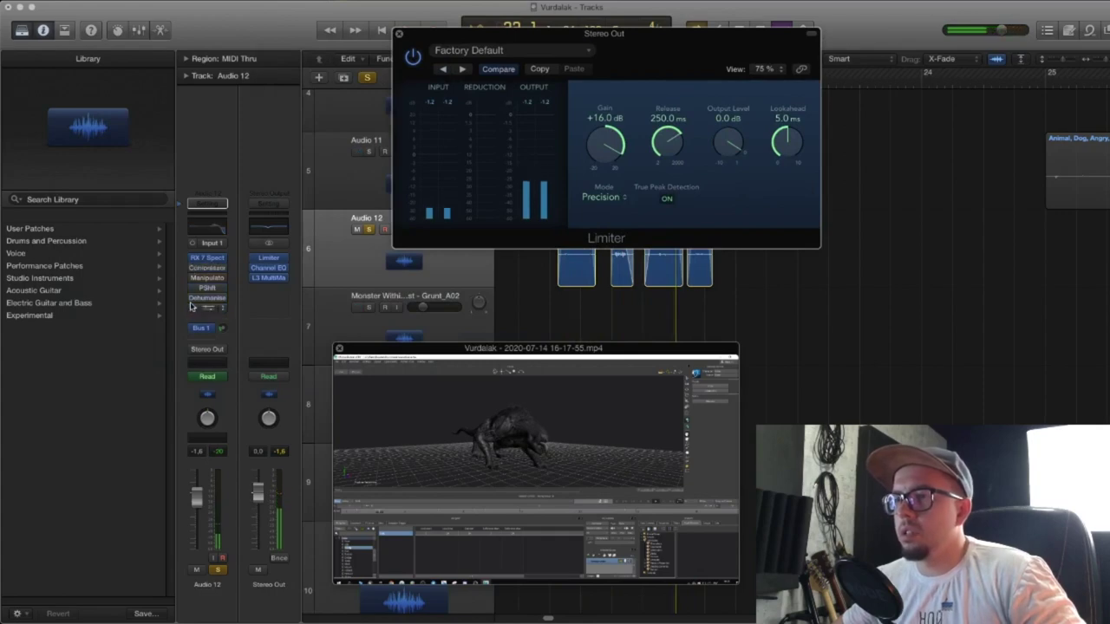
Audition Audio 12 with only RX 7 Spectral De-noise active, and re-enable the Compressor and PShift one at a time
click(206, 259)
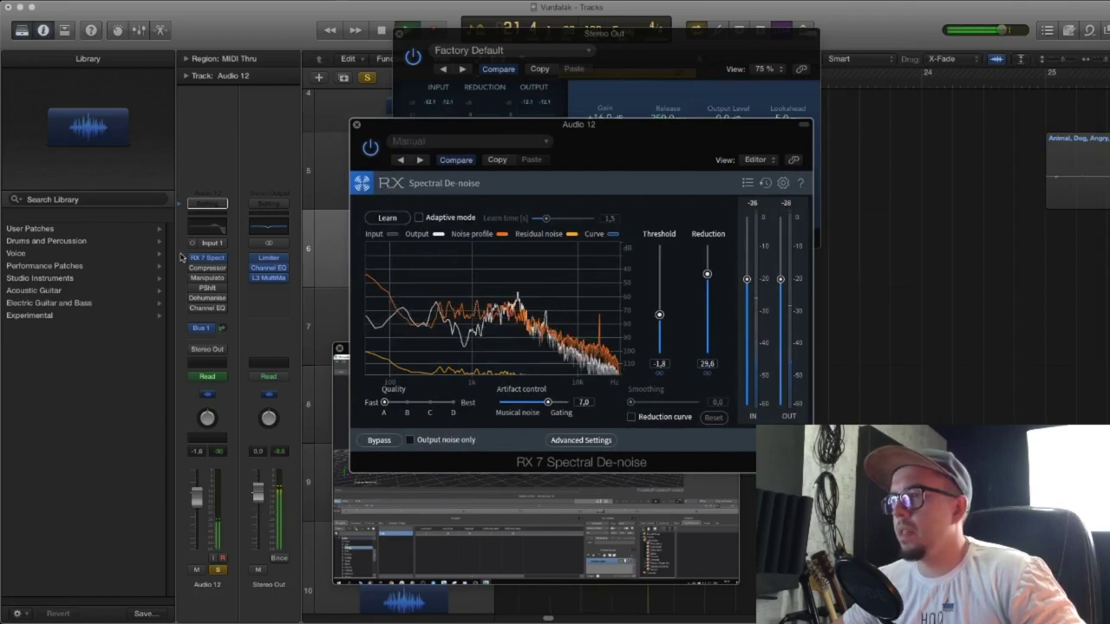
click(356, 126)
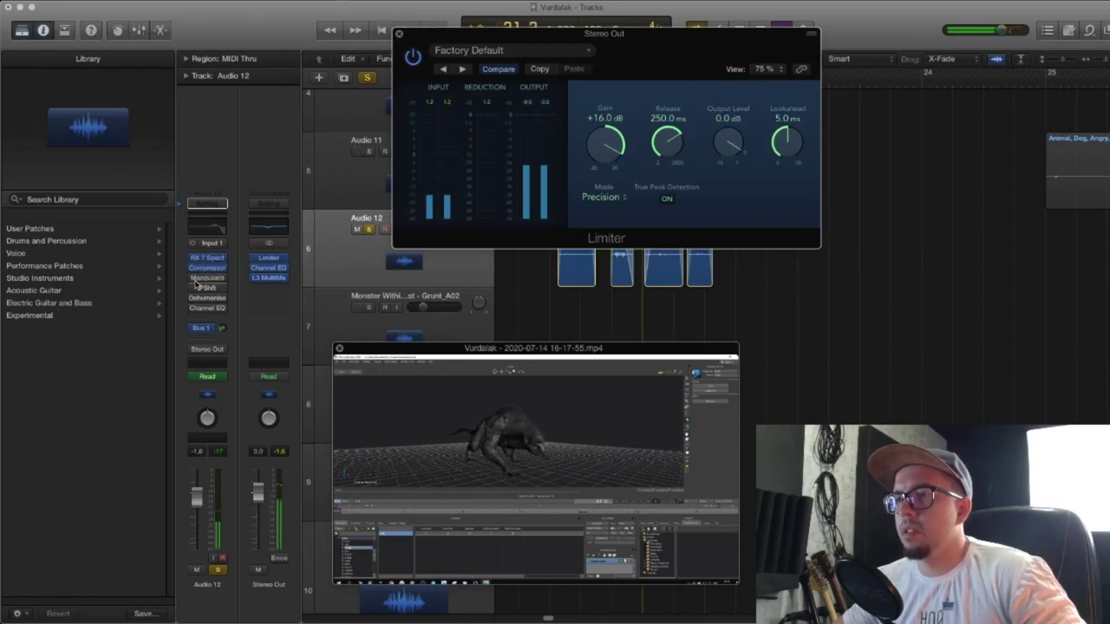
drag(533, 43, 636, 78)
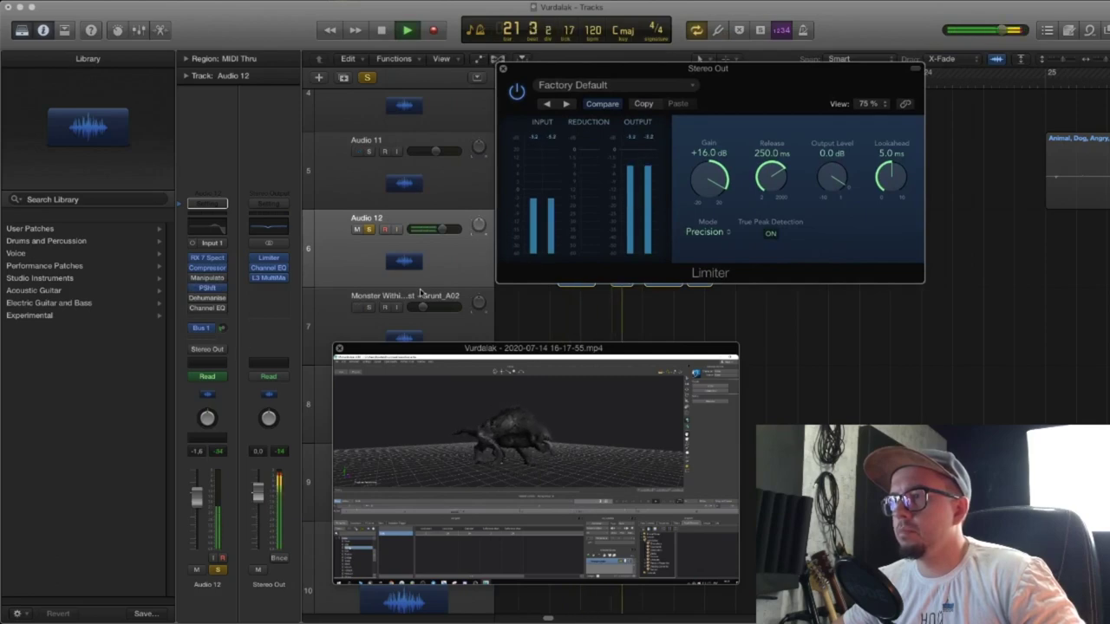
click(269, 259)
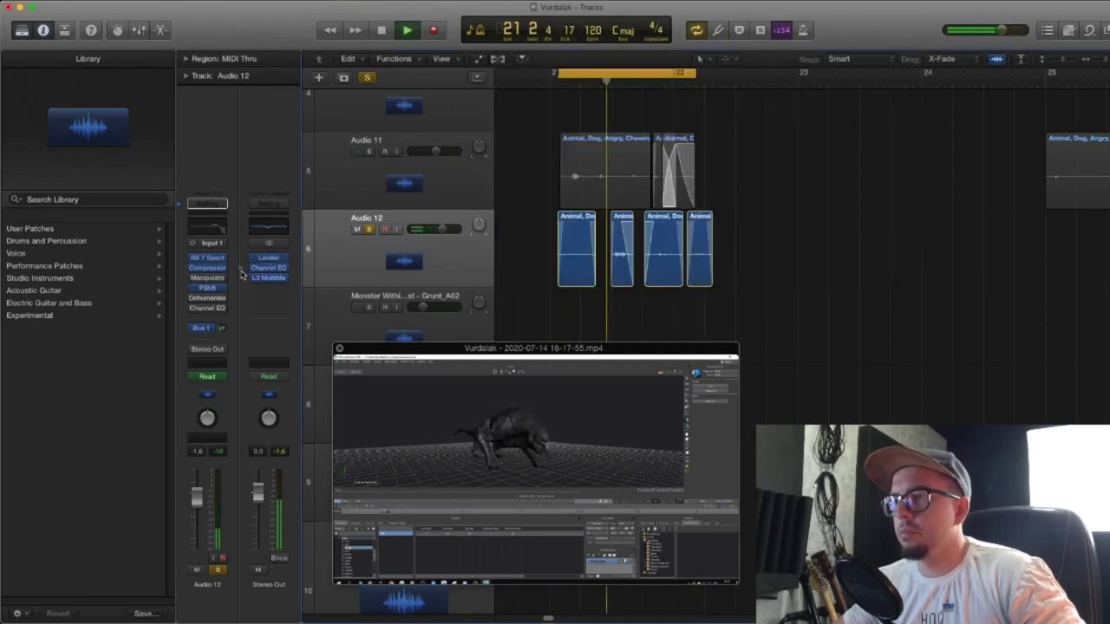
Lower the Stereo Out Limiter gain to 10.5 dB and re-enable Dehumaniser and Channel EQ on Audio 12 during playback
click(269, 258)
drag(719, 202, 719, 211)
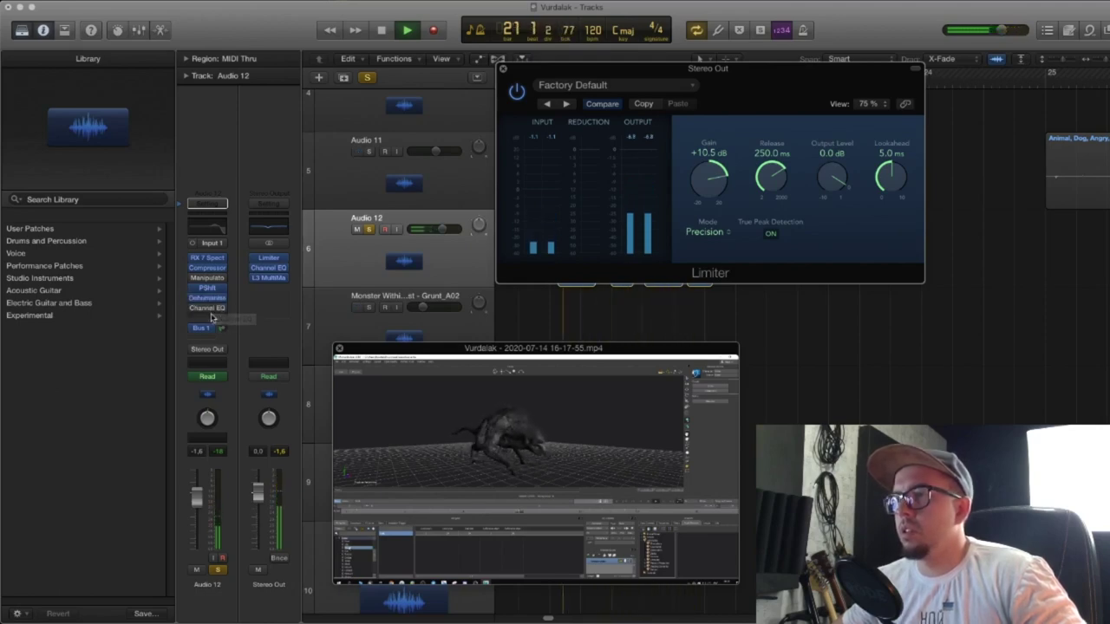
key(space)
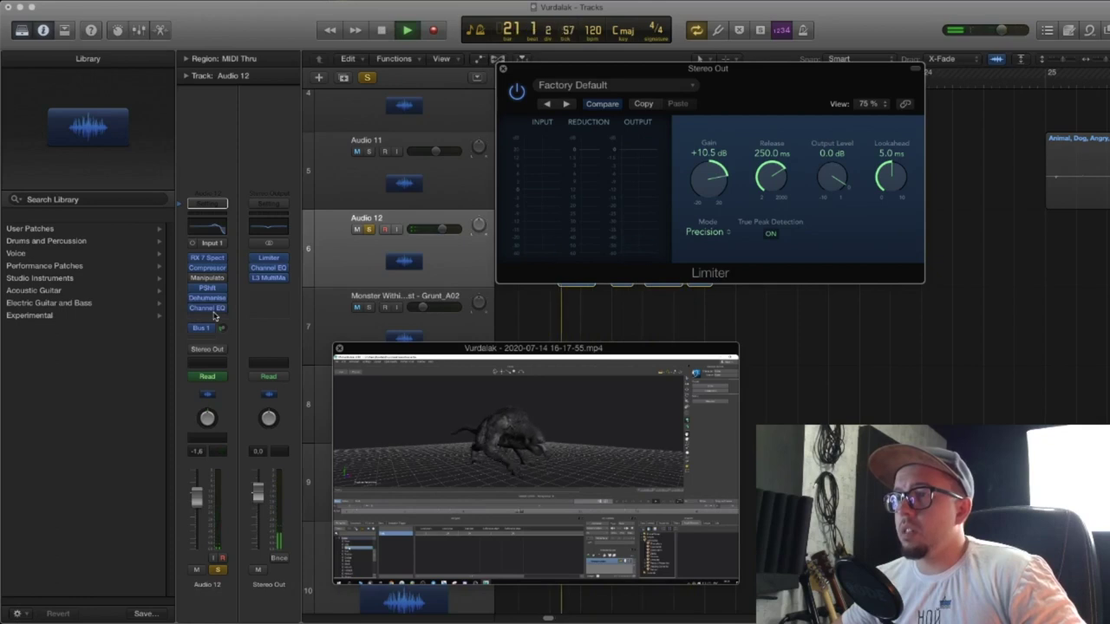
key(space)
click(503, 68)
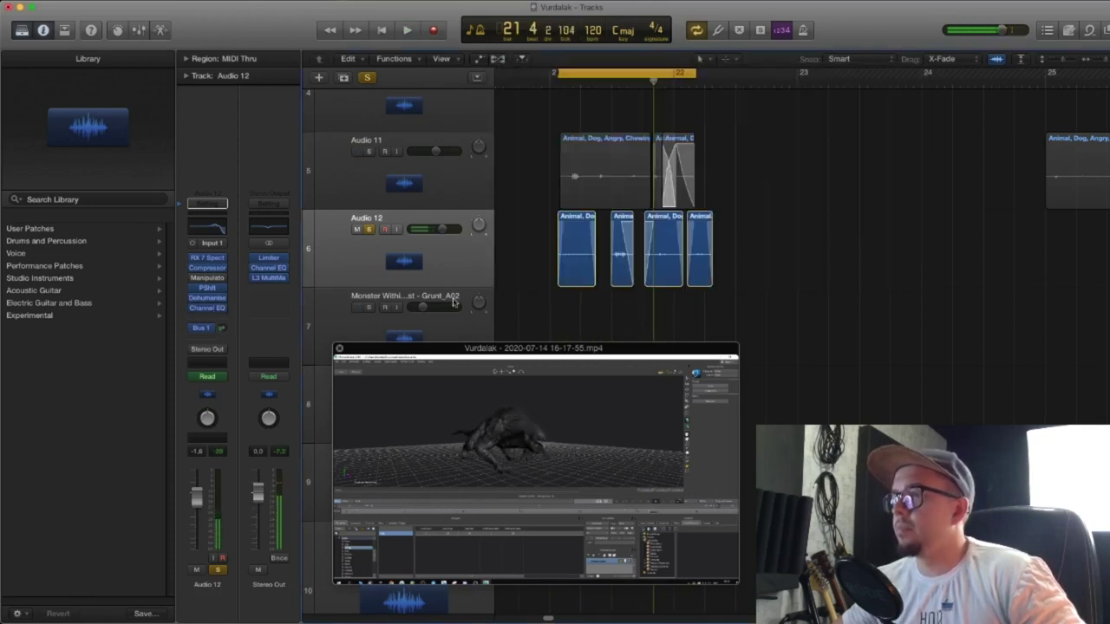
Solo the Audio 11 track instead of Audio 12
click(369, 230)
click(382, 181)
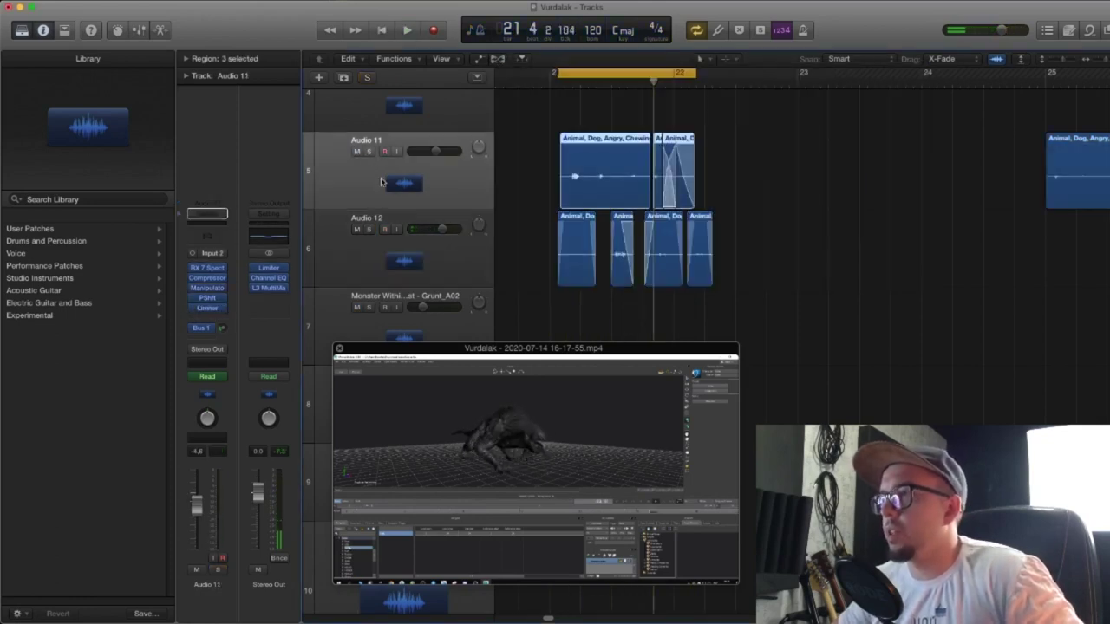
click(369, 152)
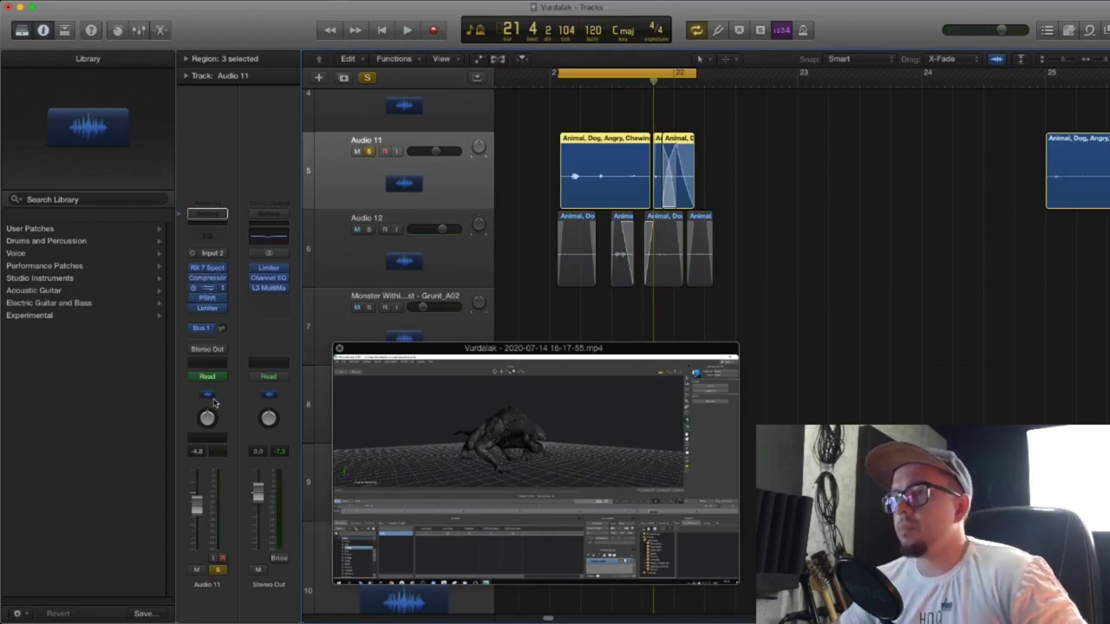
Open the Manipulator effect on Audio 11, place its window beside the tracks, and listen to the soloed section
drag(798, 27, 673, 92)
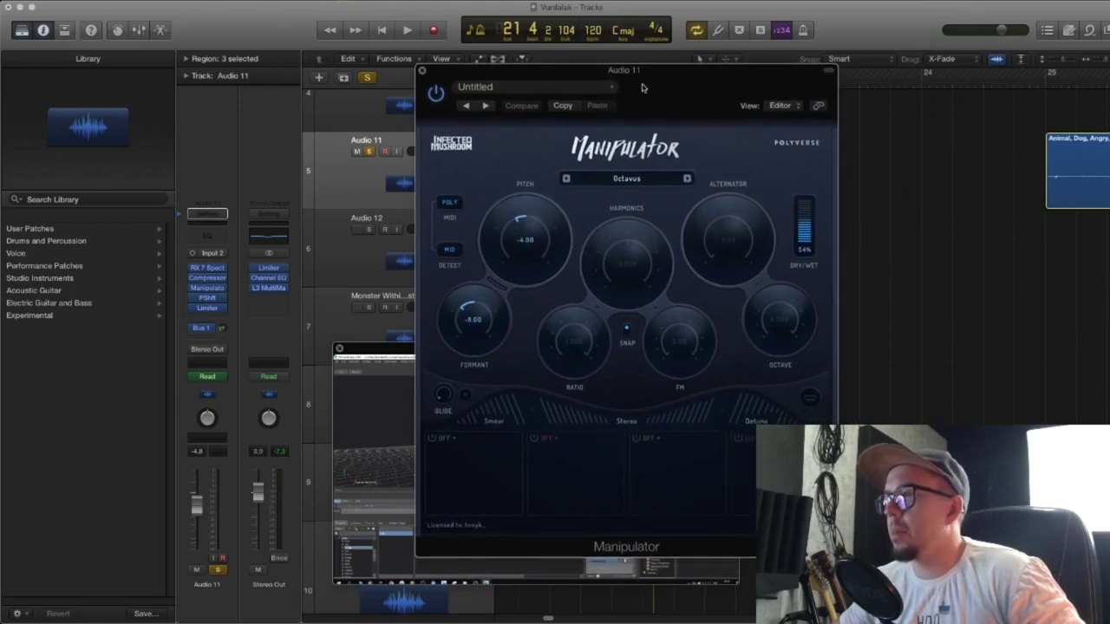
drag(624, 84, 830, 219)
key(space)
key(space)
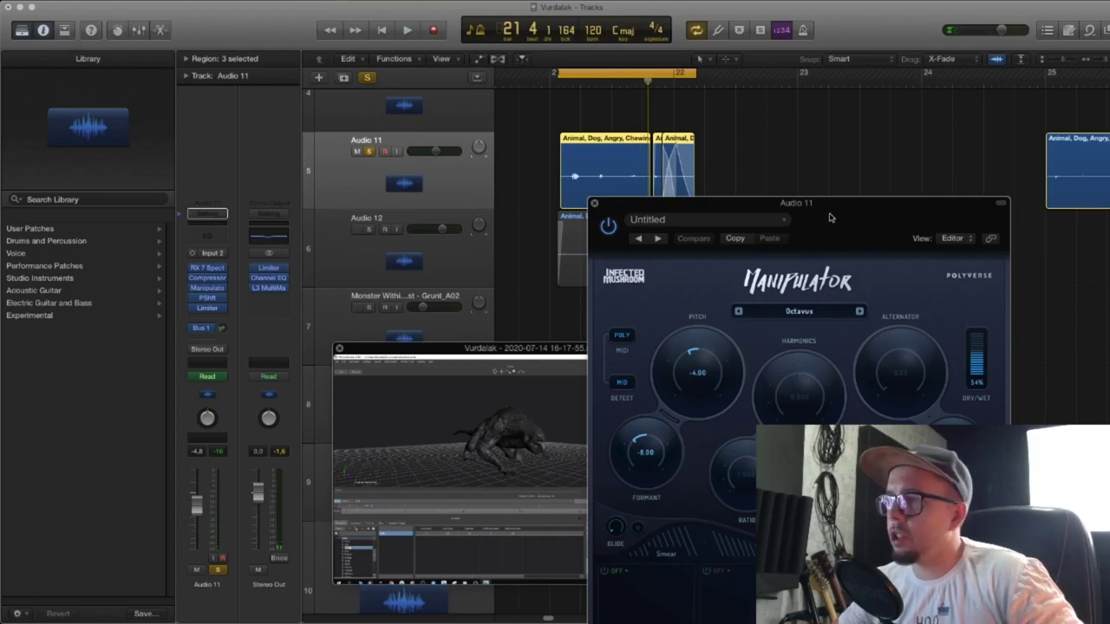
drag(837, 218, 872, 125)
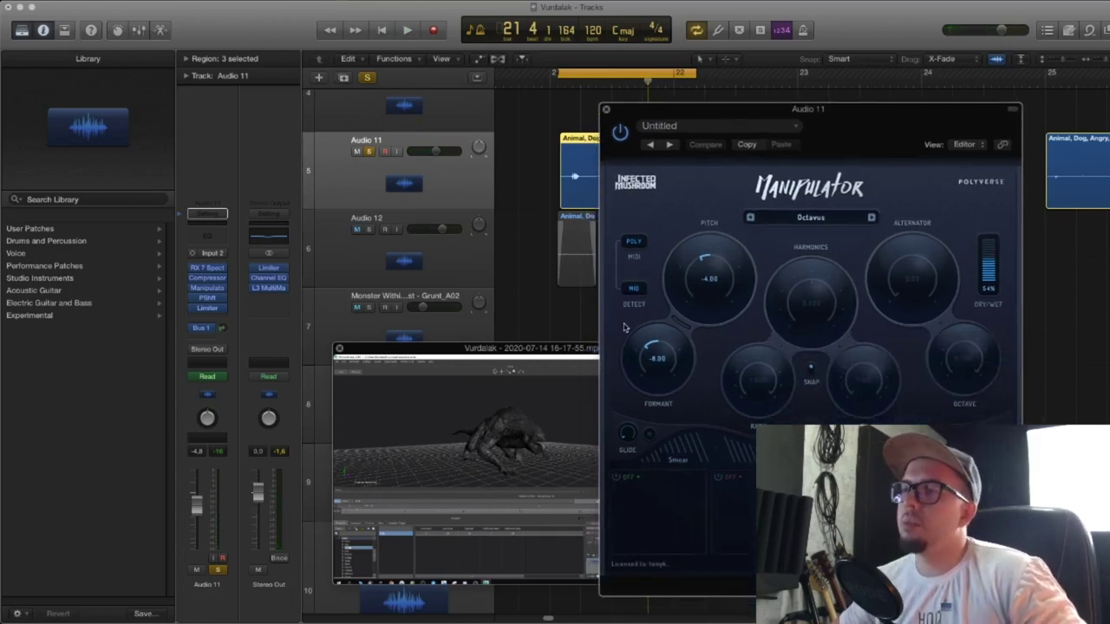
Select the Audio 12 track, move the Manipulator window below the regions, and play the soloed tracks to compare
click(457, 258)
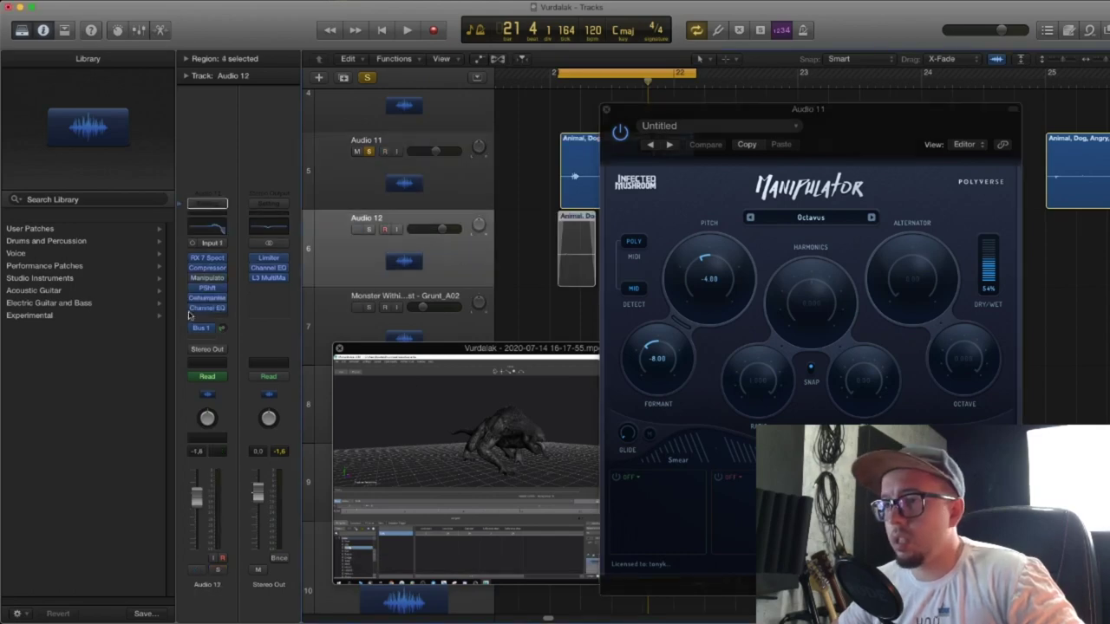
drag(831, 111, 682, 87)
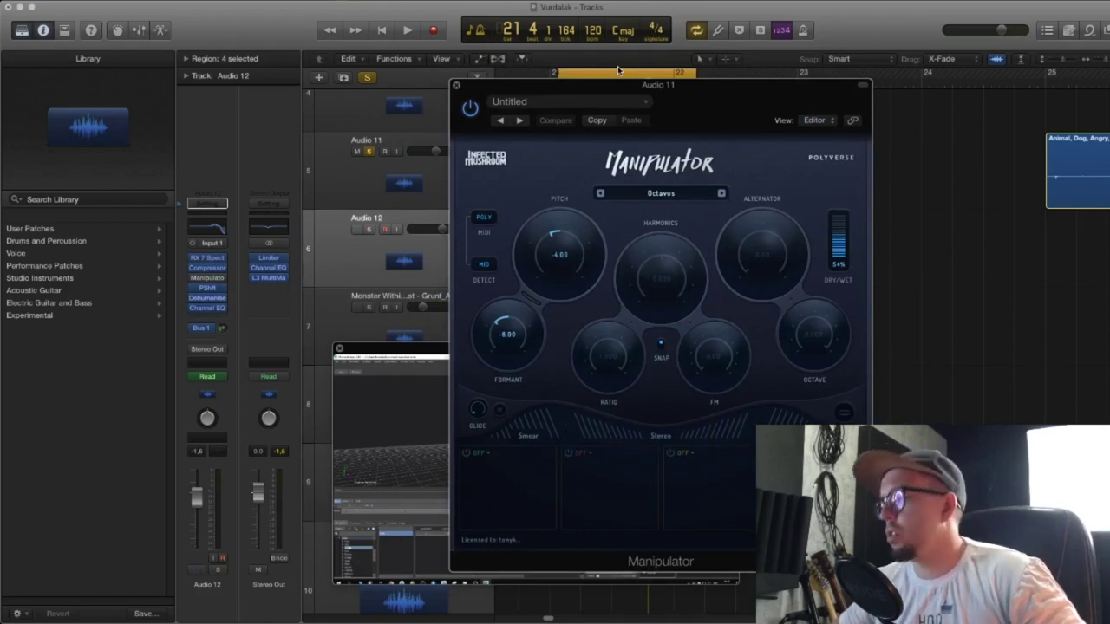
drag(701, 110, 707, 293)
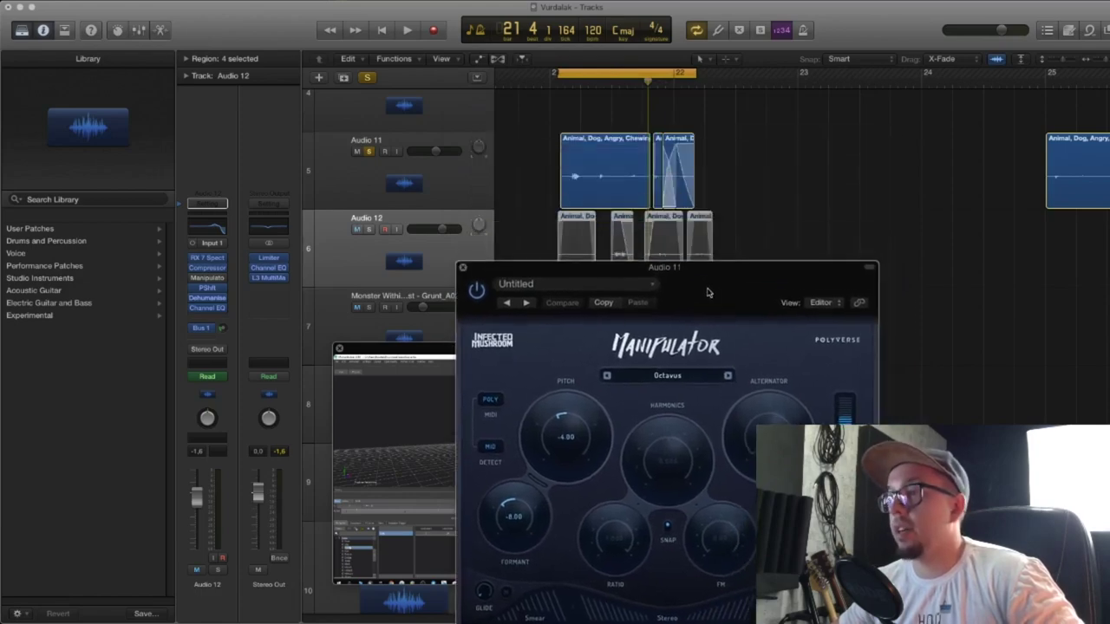
key(space)
drag(577, 275, 583, 335)
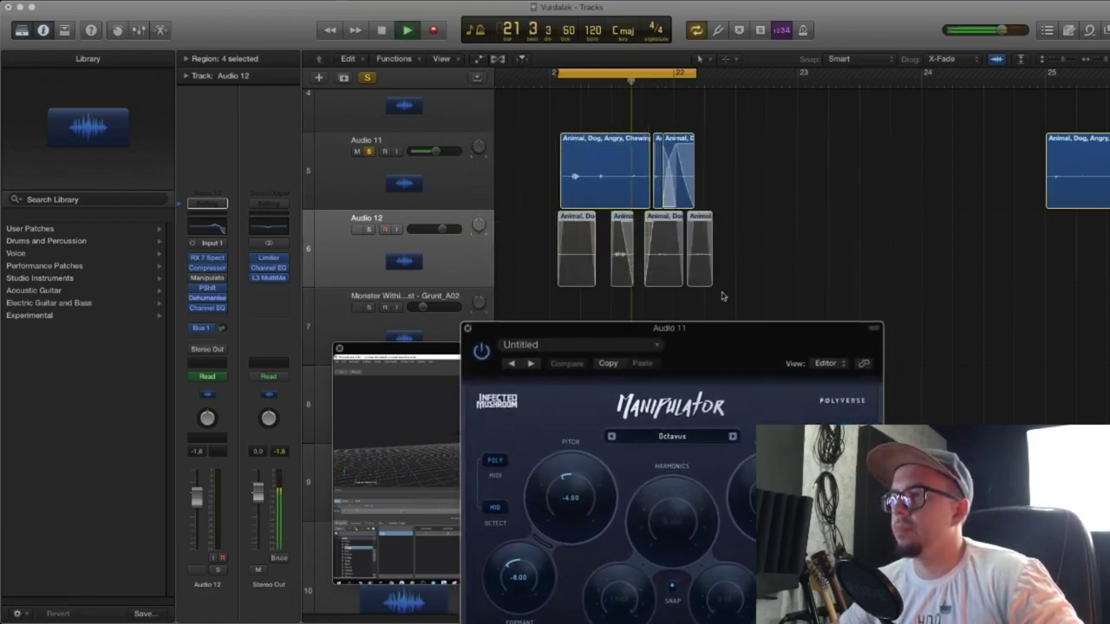
key(space)
Add the Monster Within footsteps and Audio 10 tracks to the solo and close the Manipulator window
scroll(366, 185, up, 5)
click(369, 109)
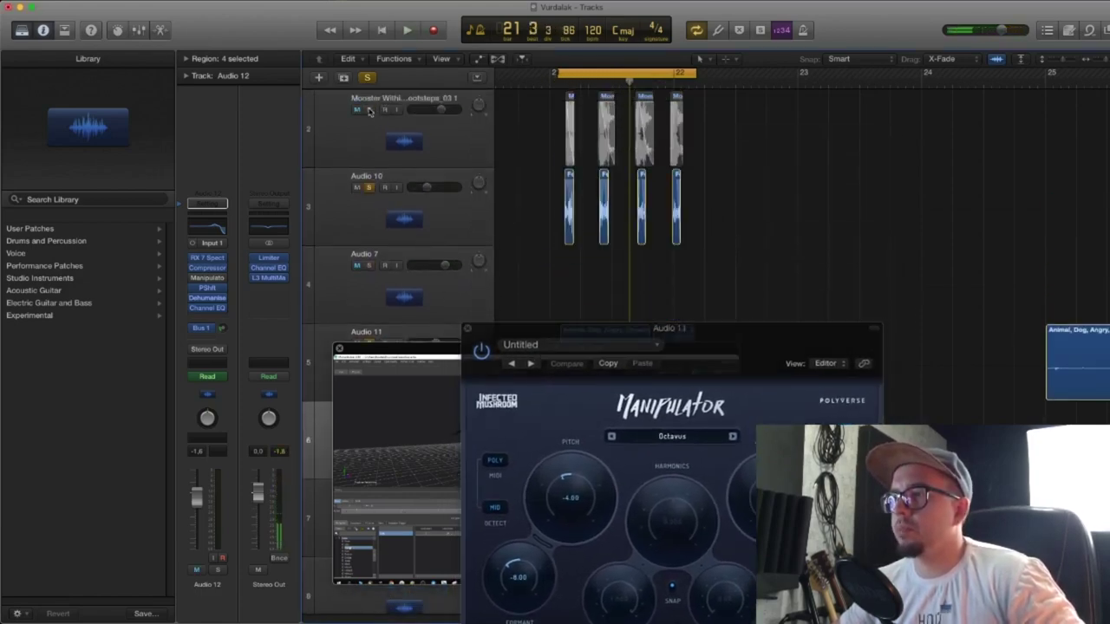
drag(712, 357, 726, 189)
click(482, 160)
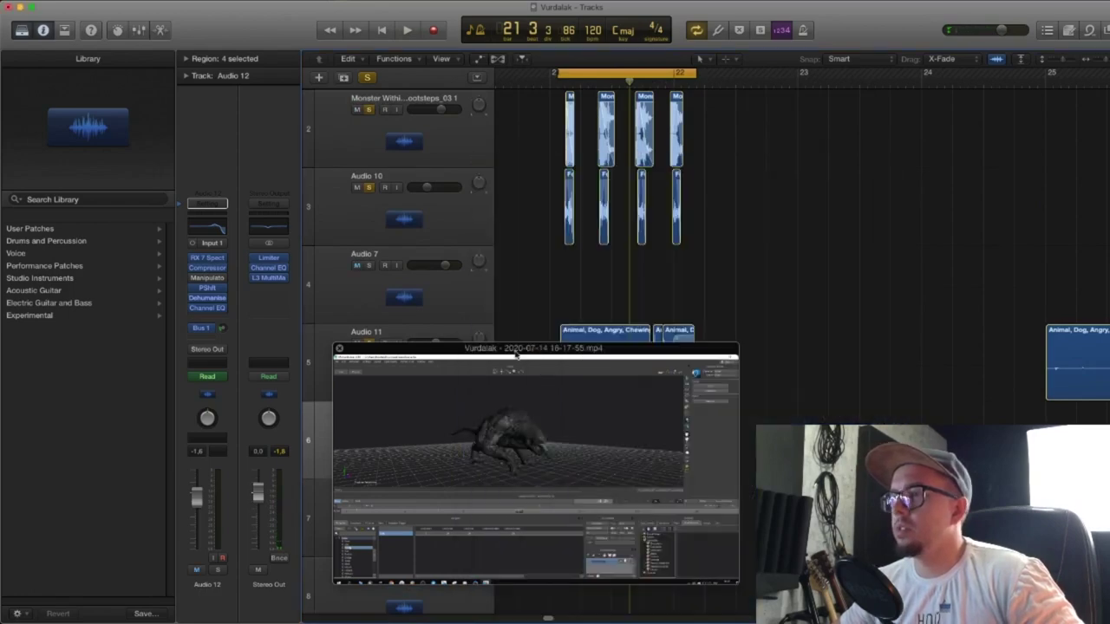
Move the movie window over the upper tracks, enlarge it, and play the soloed footstep and voice layers together
drag(408, 349, 344, 91)
key(space)
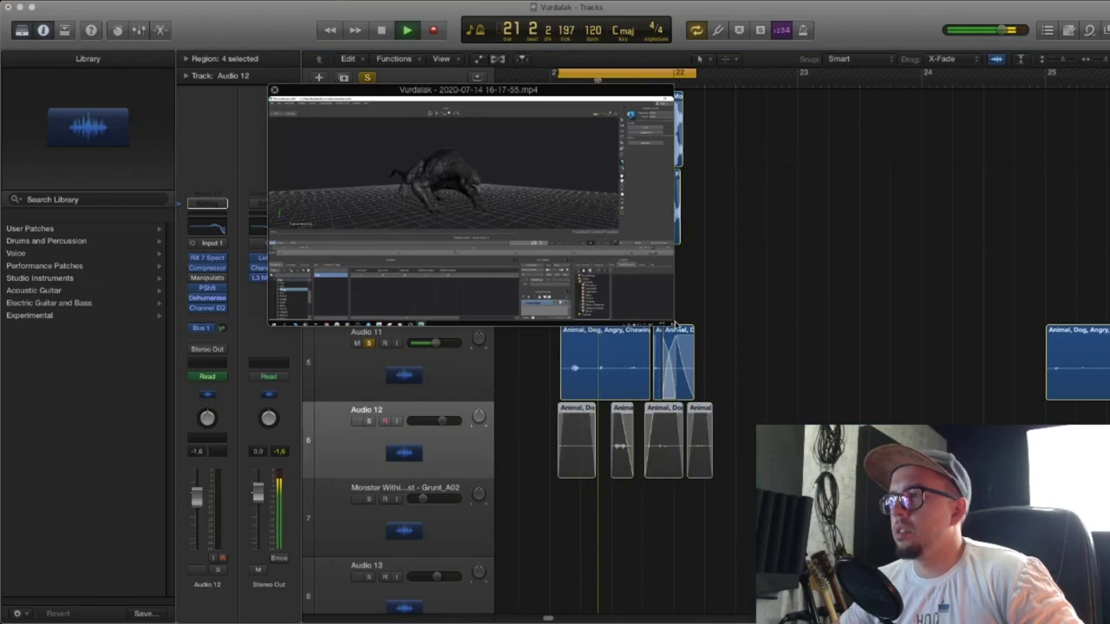
drag(672, 323, 735, 358)
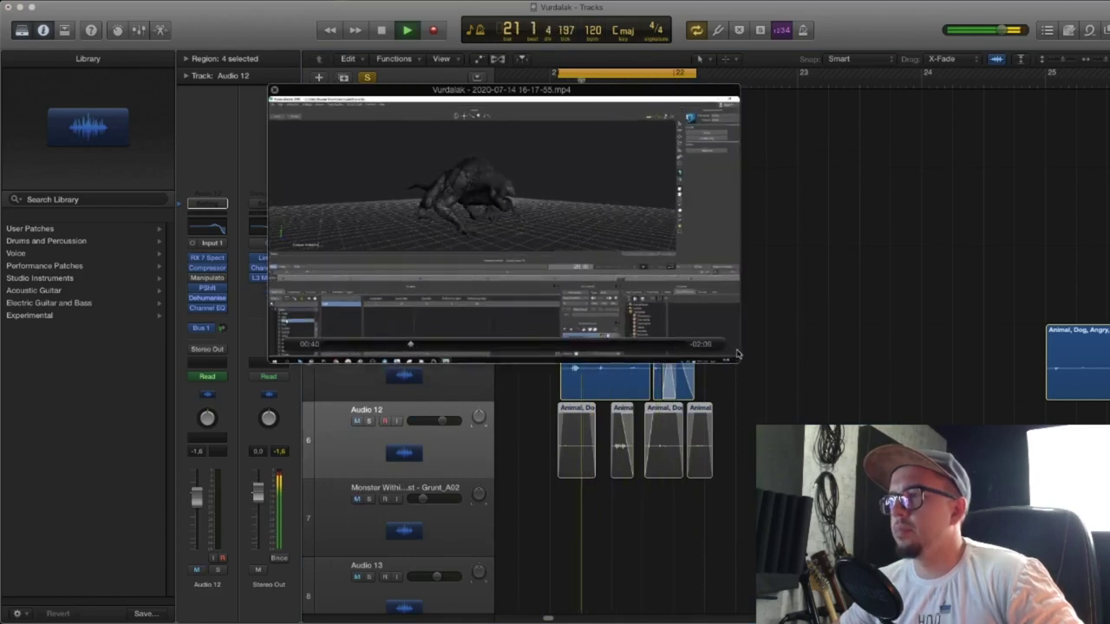
key(space)
Zoom out to the full track list with the cycle off, and reopen the floating movie window over the track headers
drag(692, 198, 431, 243)
drag(17, 200, 213, 130)
click(212, 66)
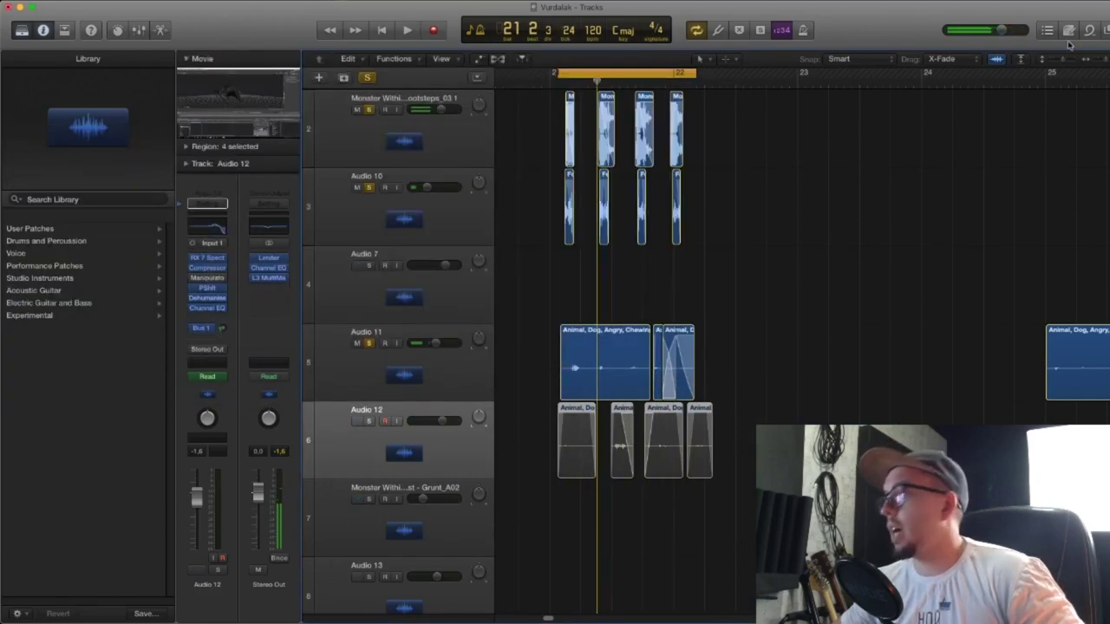
drag(1062, 59, 1098, 59)
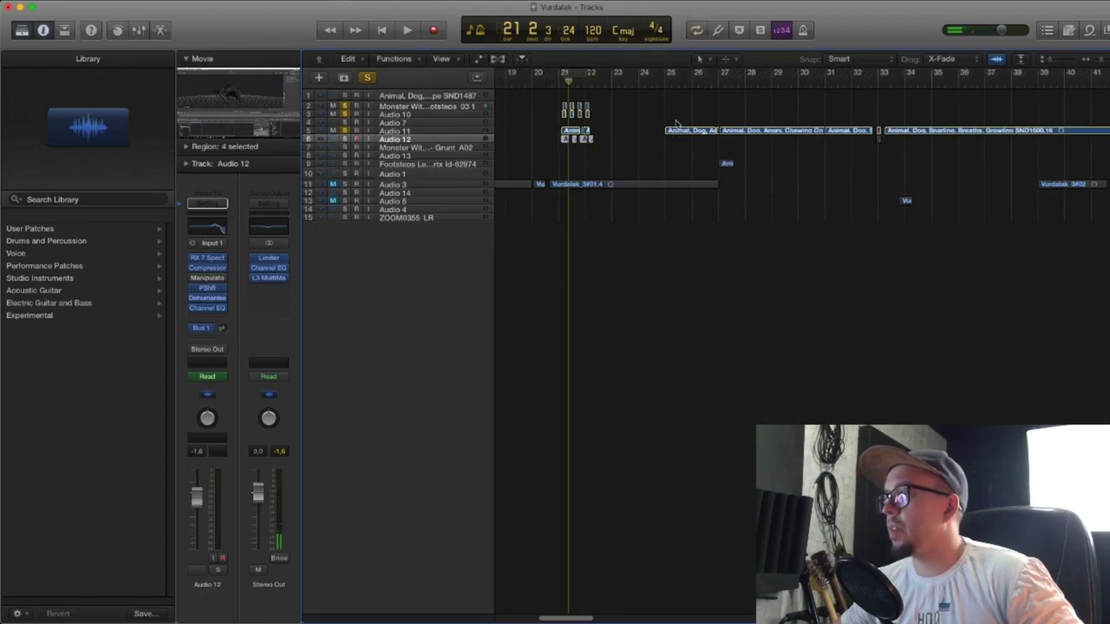
scroll(677, 124, right, 4)
double_click(243, 105)
drag(629, 208, 526, 200)
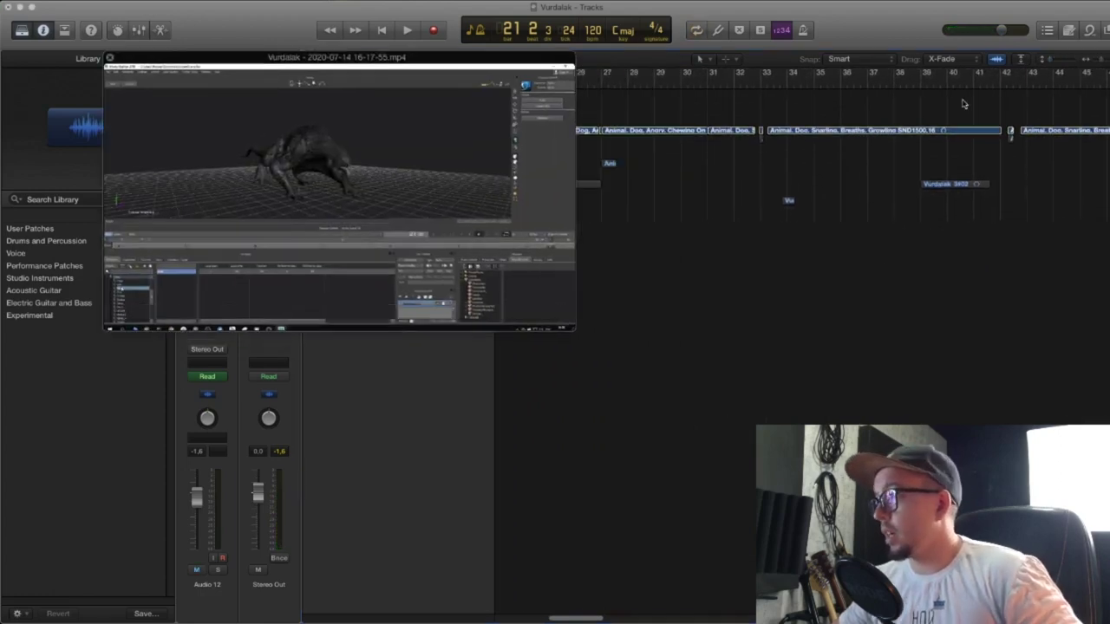
Enlarge the tracks, solo only Audio 11, and place the movie window below its growling regions
click(1057, 60)
scroll(814, 302, down, 3)
scroll(813, 296, right, 8)
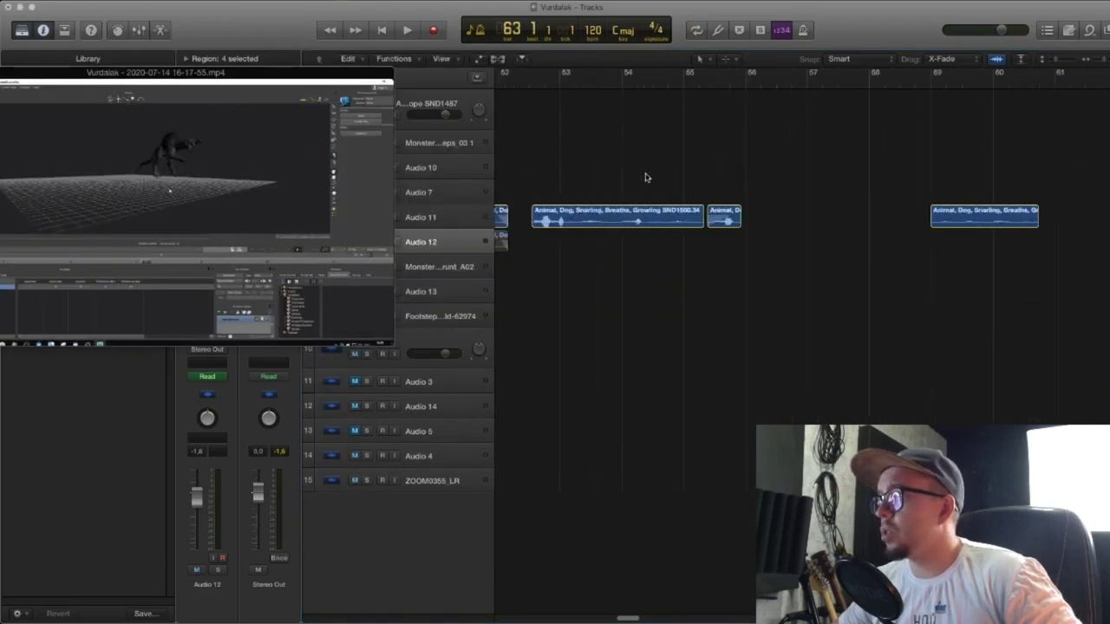
scroll(694, 179, right, 2)
scroll(644, 282, down, 3)
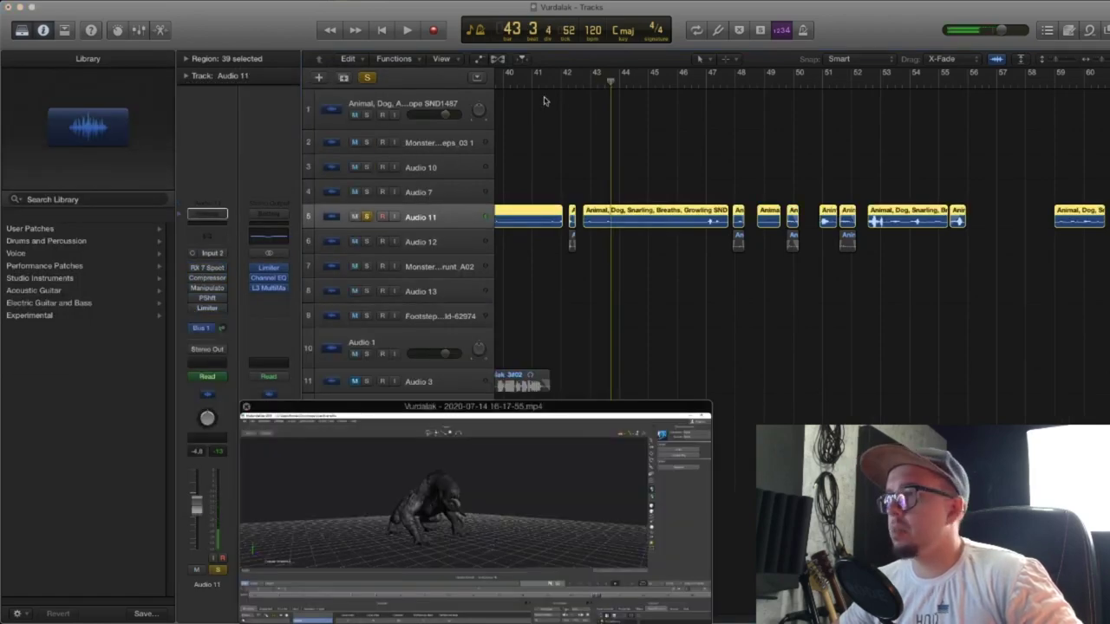
Play the soloed Audio 11 growls from bar 39 beside the movie window, with the track heights increased
scroll(590, 92, left, 4)
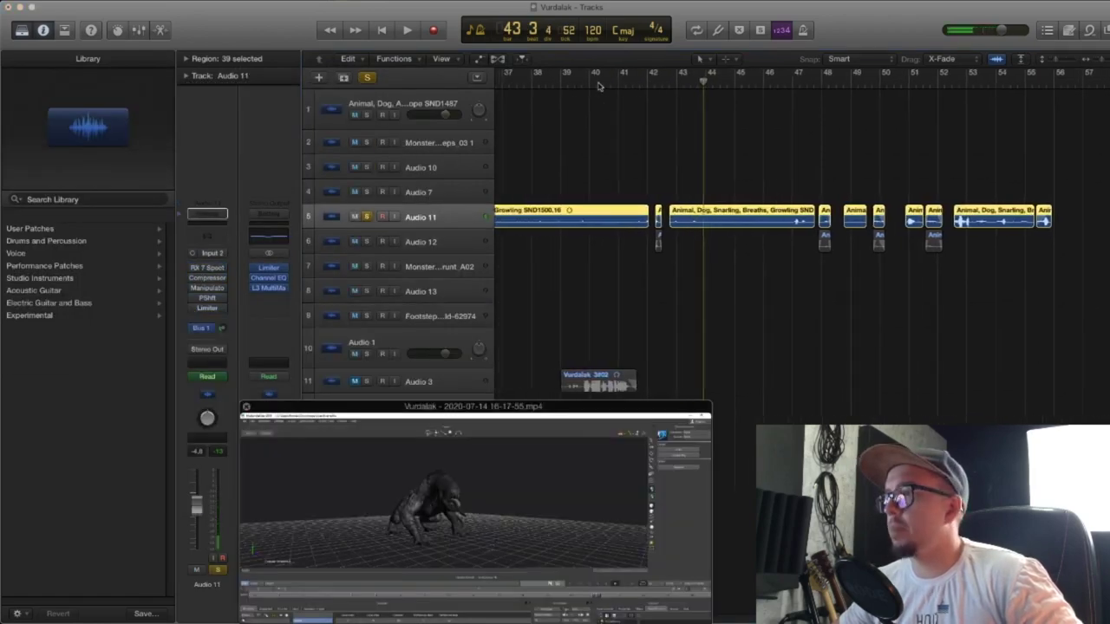
click(567, 81)
key(space)
drag(570, 523, 508, 408)
drag(1056, 60, 1069, 60)
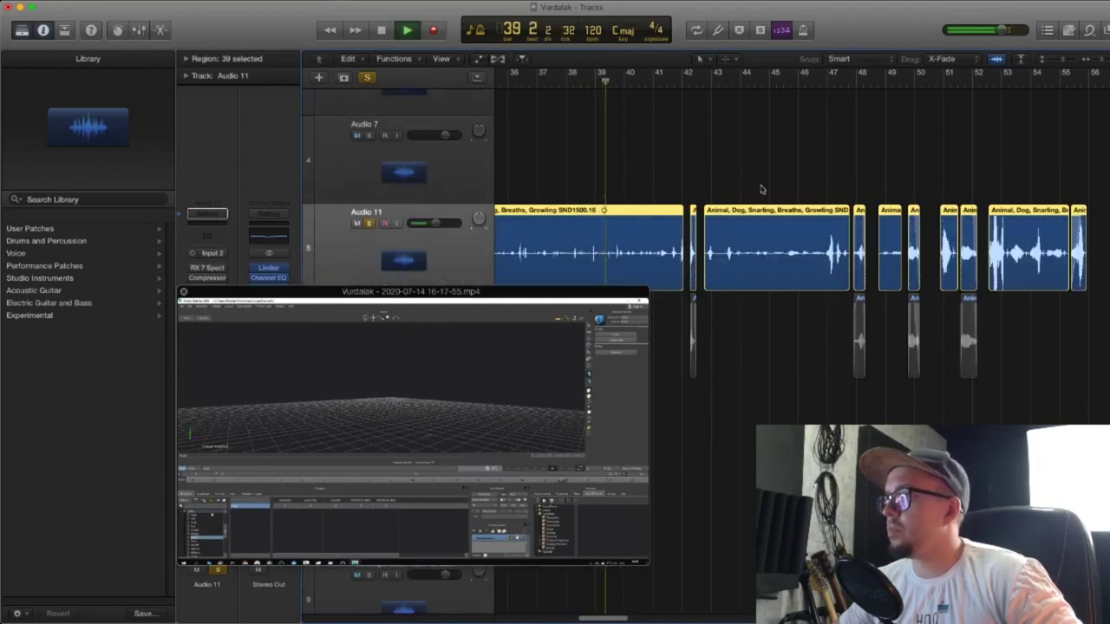
Play the soloed Audio 11 growls around bar 42 with the movie window moved slightly lower
scroll(743, 229, right, 3)
click(732, 84)
click(592, 82)
key(super+Right)
drag(566, 402, 583, 445)
click(595, 82)
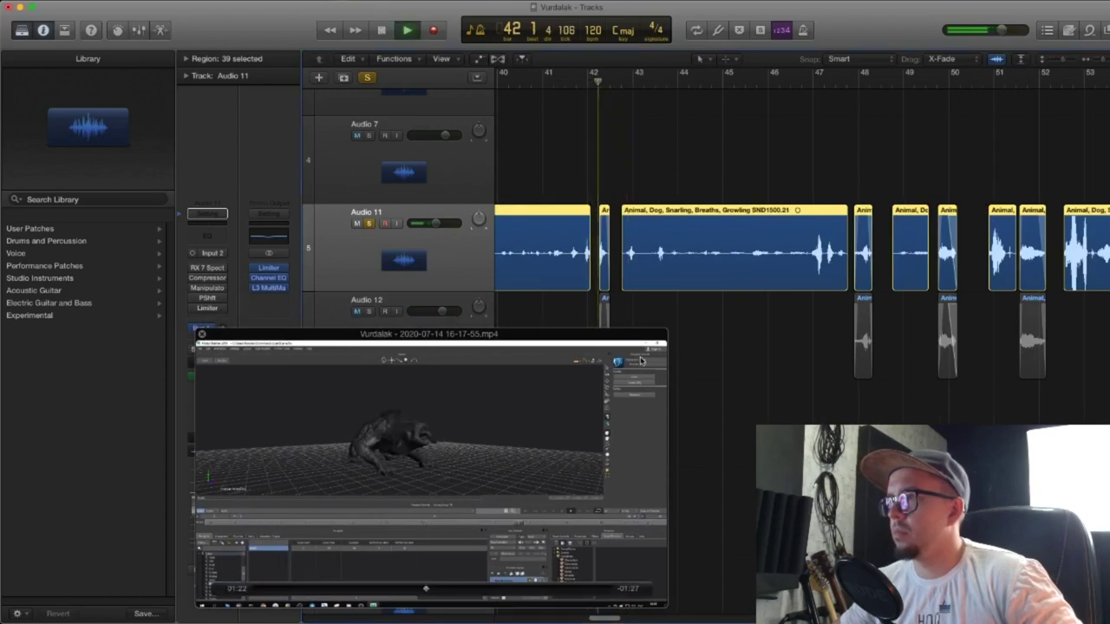
Skip ahead, play the Audio 11 growls around bar 51, and stop playback at bar 52
scroll(859, 183, right, 3)
click(794, 81)
key(space)
scroll(806, 173, right, 5)
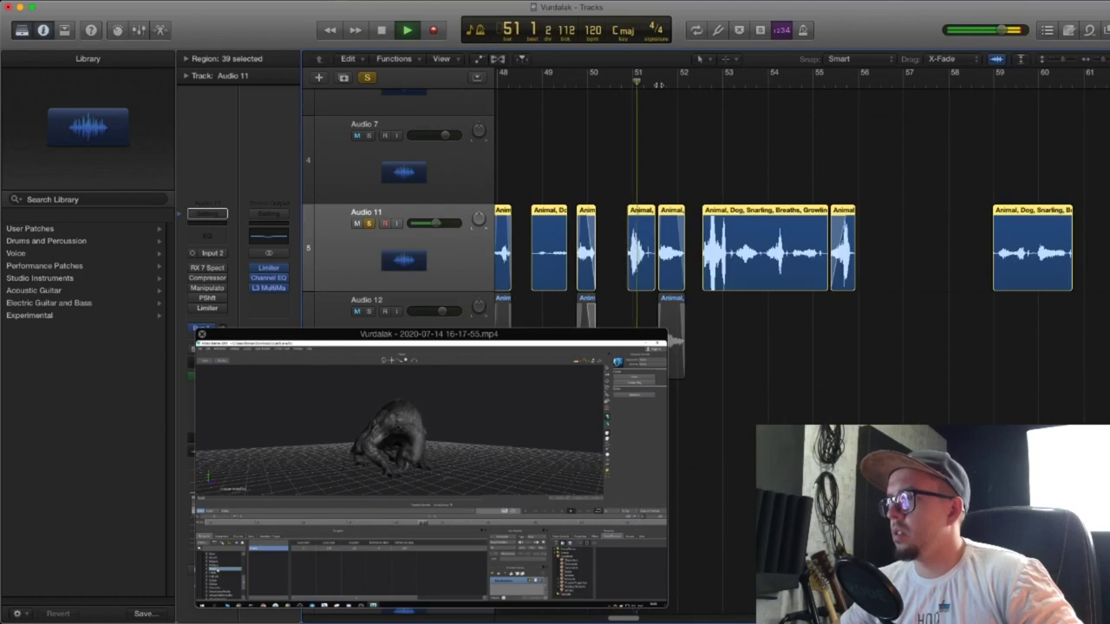
scroll(650, 261, down, 2)
drag(643, 341, 642, 351)
key(space)
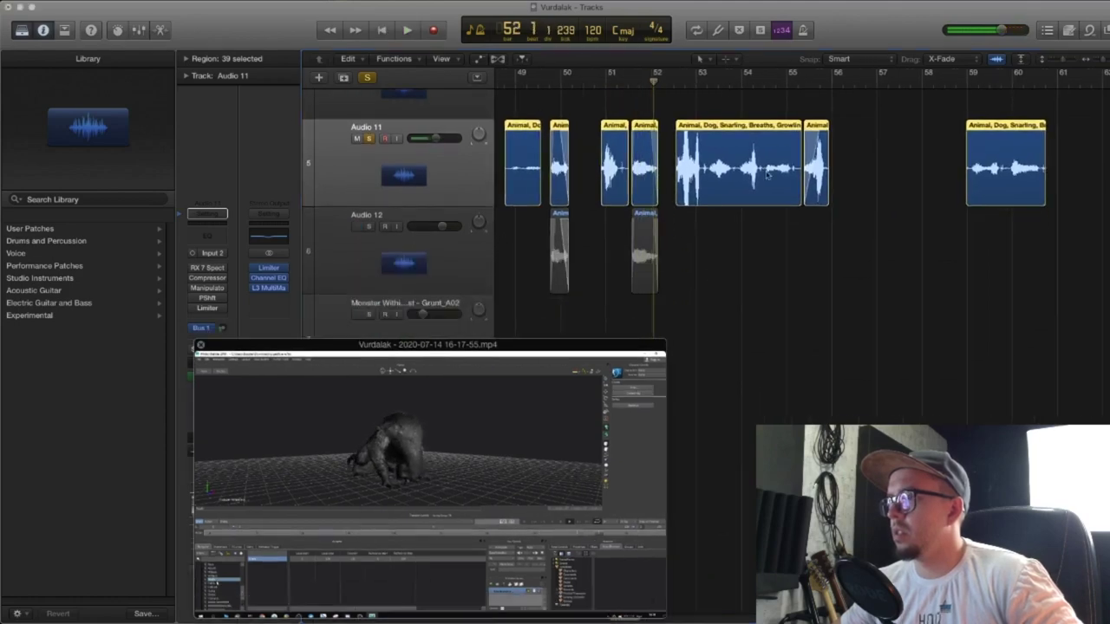
Magnify the timeline from bar 52 onward and place the movie window below the Audio 11 growl regions
key(super+Left)
key(super+Left)
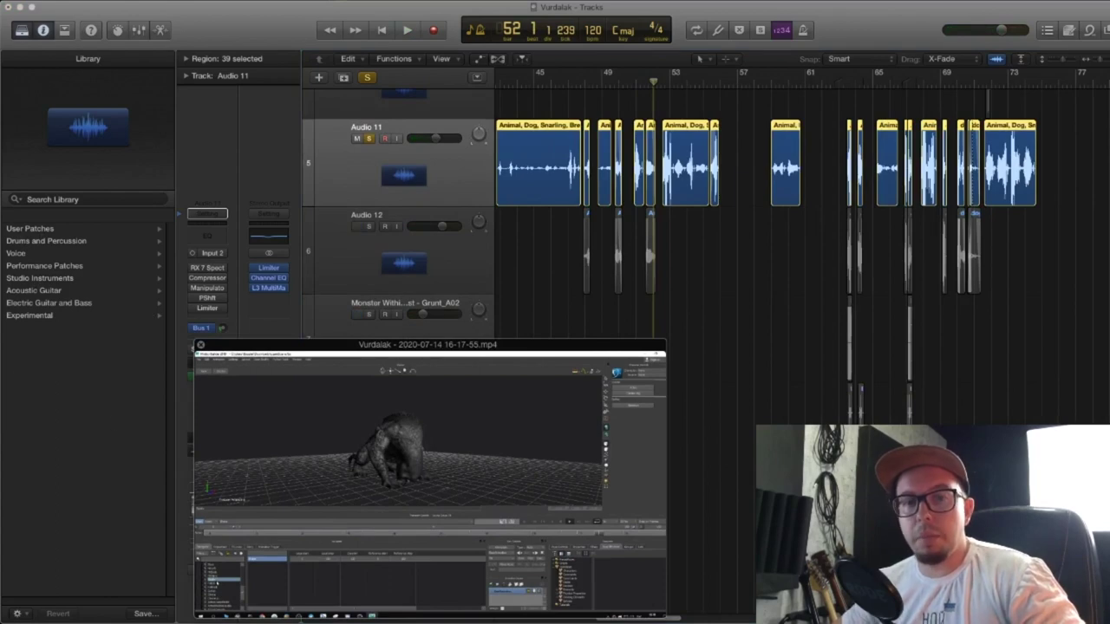
key(super+Right)
key(super+Right)
key(super+Right)
drag(601, 422, 637, 327)
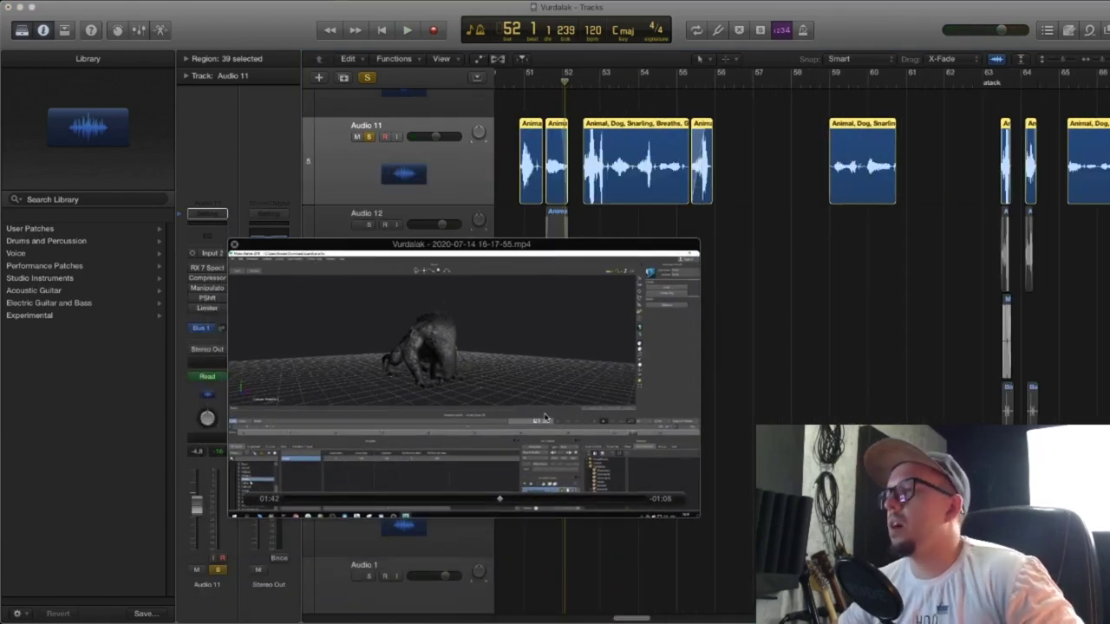
drag(546, 391, 544, 414)
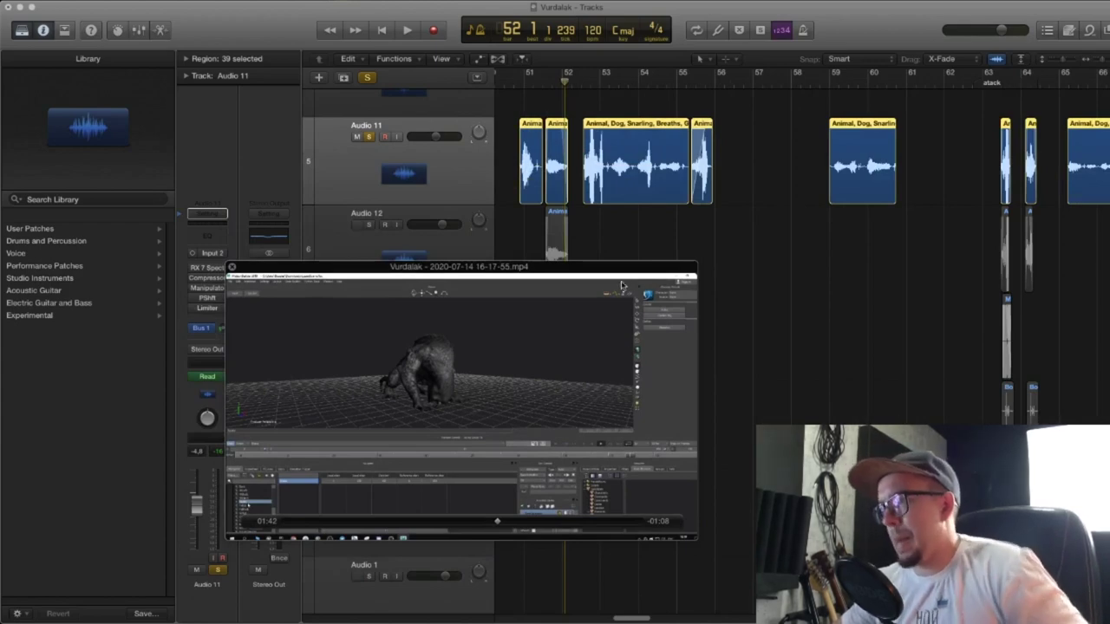
drag(625, 287, 632, 308)
scroll(623, 73, right, 3)
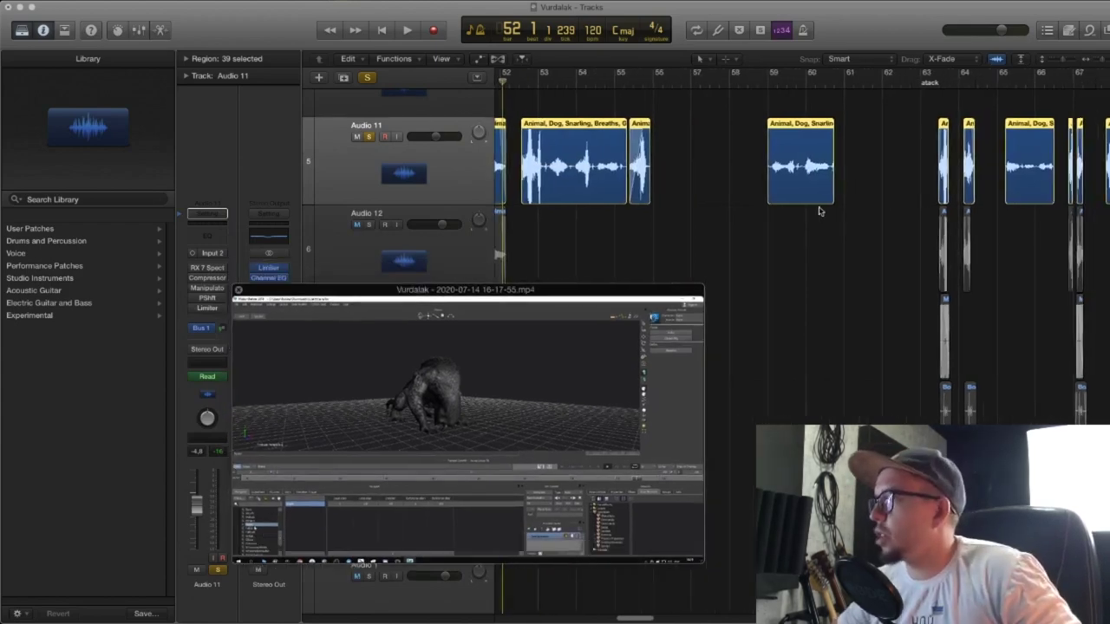
Play the Audio 11 growls from bar 55, skip to the attack at bar 63, and stop in bar 64
click(623, 73)
key(space)
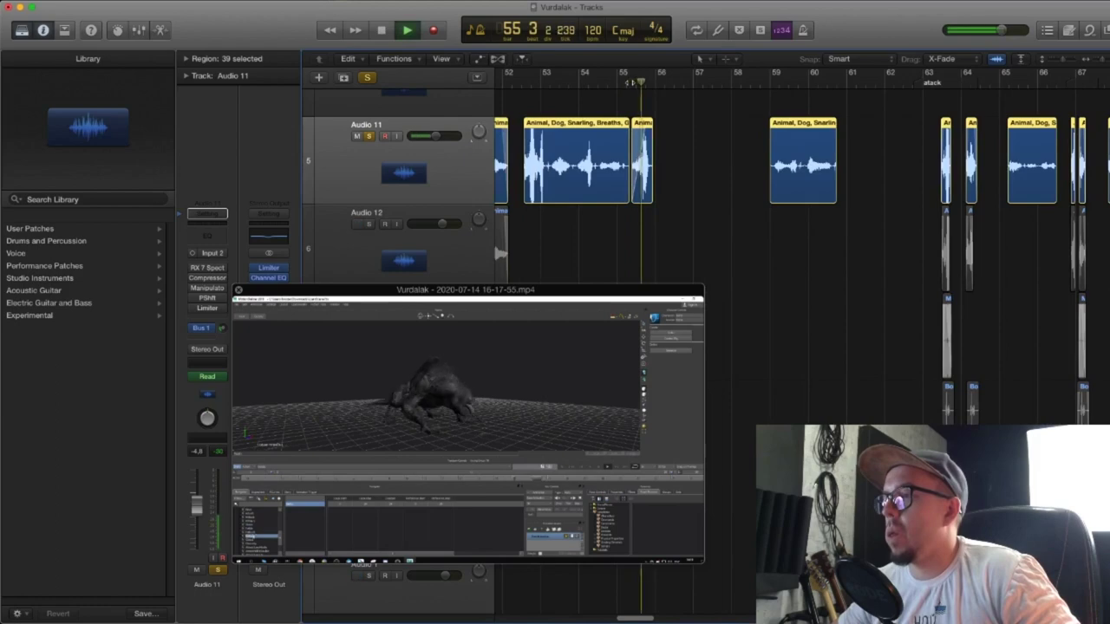
click(846, 82)
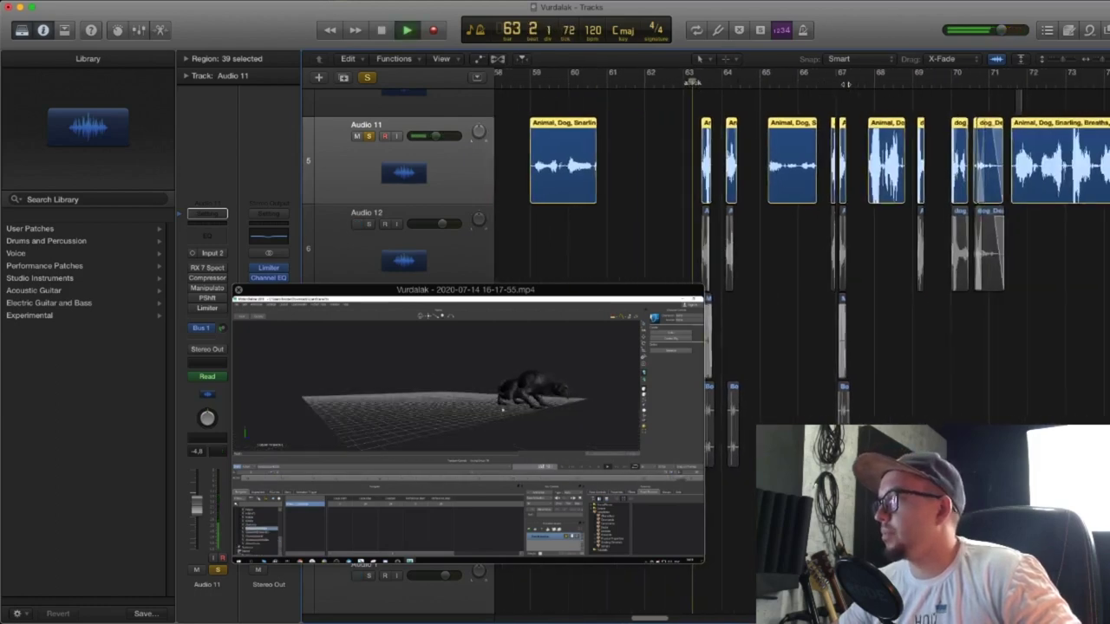
key(super+Right)
key(super+Right)
scroll(823, 109, right, 3)
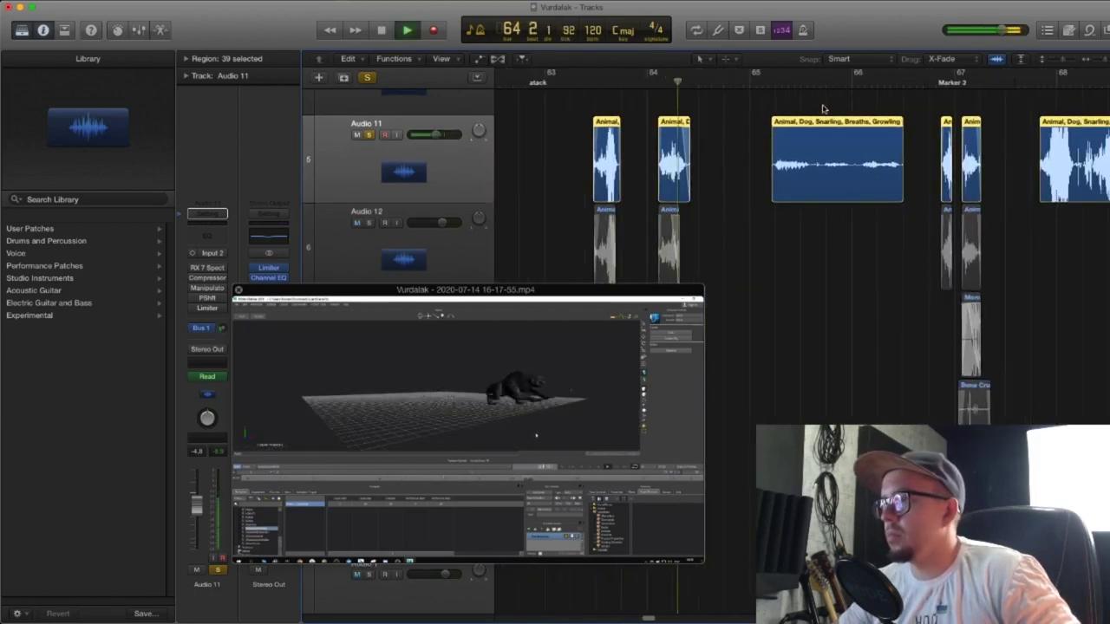
key(space)
Lower the movie window and add Audio 12 to the soloed Audio 11 track
drag(515, 330, 453, 419)
scroll(426, 230, up, 2)
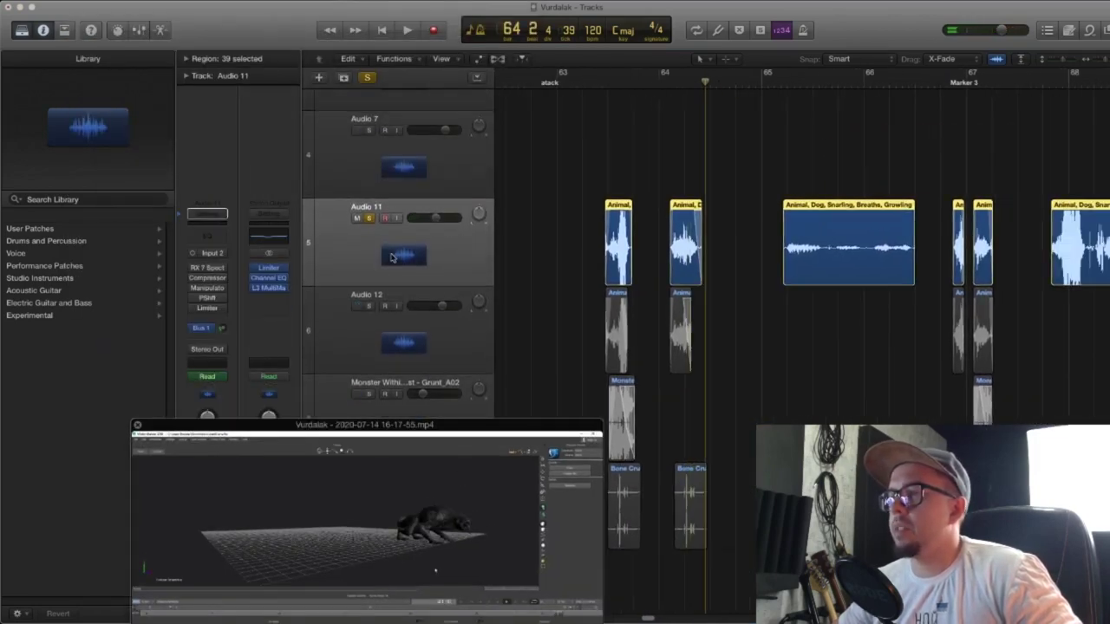
click(459, 324)
click(369, 306)
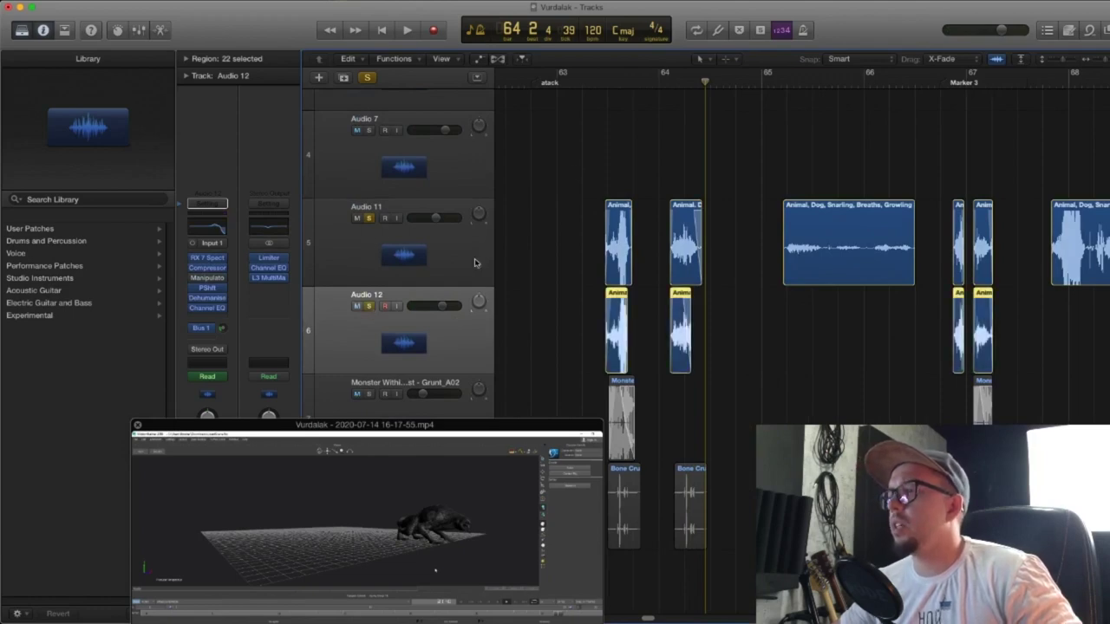
Set a cycle over the two attack growls, from about bar 63 beat 2 to bar 64 beat 4, and play both layers
key(super+Right)
key(super+Right)
scroll(620, 119, left, 2)
drag(536, 76, 910, 97)
key(space)
drag(521, 501, 540, 167)
key(space)
key(space)
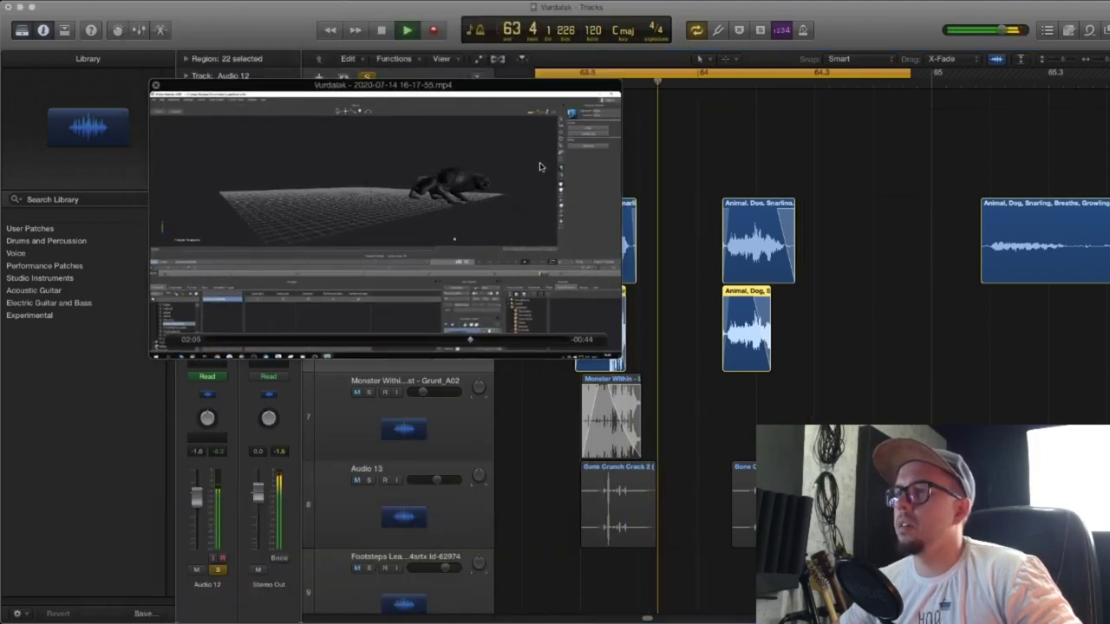
key(space)
Reduce the track heights, zoom out around the cycled attack, and move the movie window back under the Audio 12 growls
drag(540, 166, 565, 386)
drag(1066, 64, 1059, 63)
drag(544, 391, 572, 434)
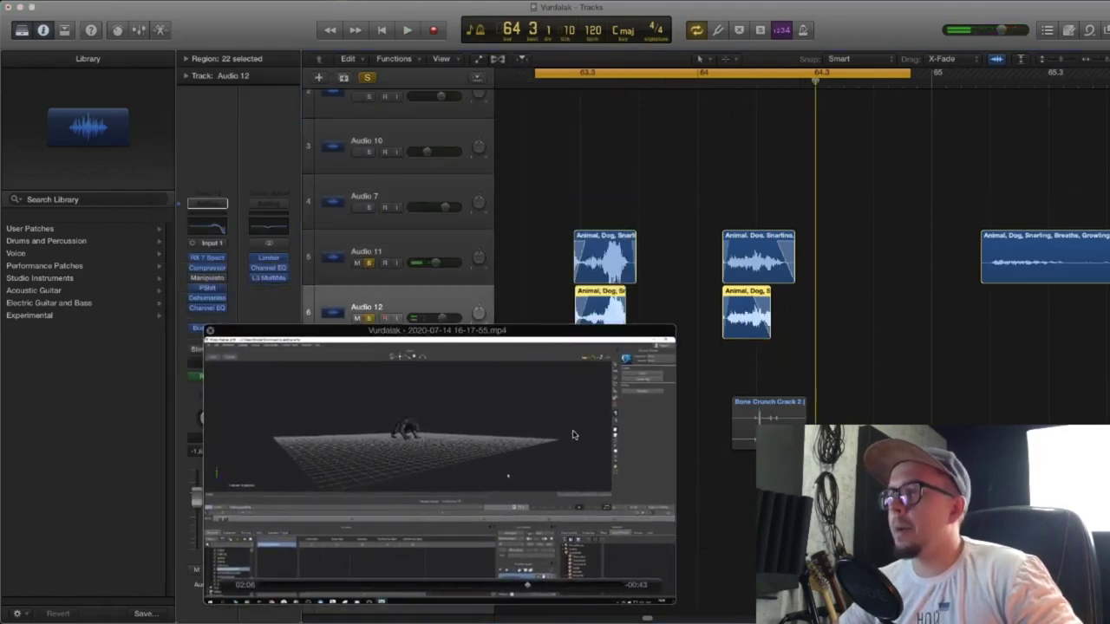
scroll(694, 147, down, 3)
key(super+Left)
drag(596, 398, 604, 394)
scroll(670, 232, down, 3)
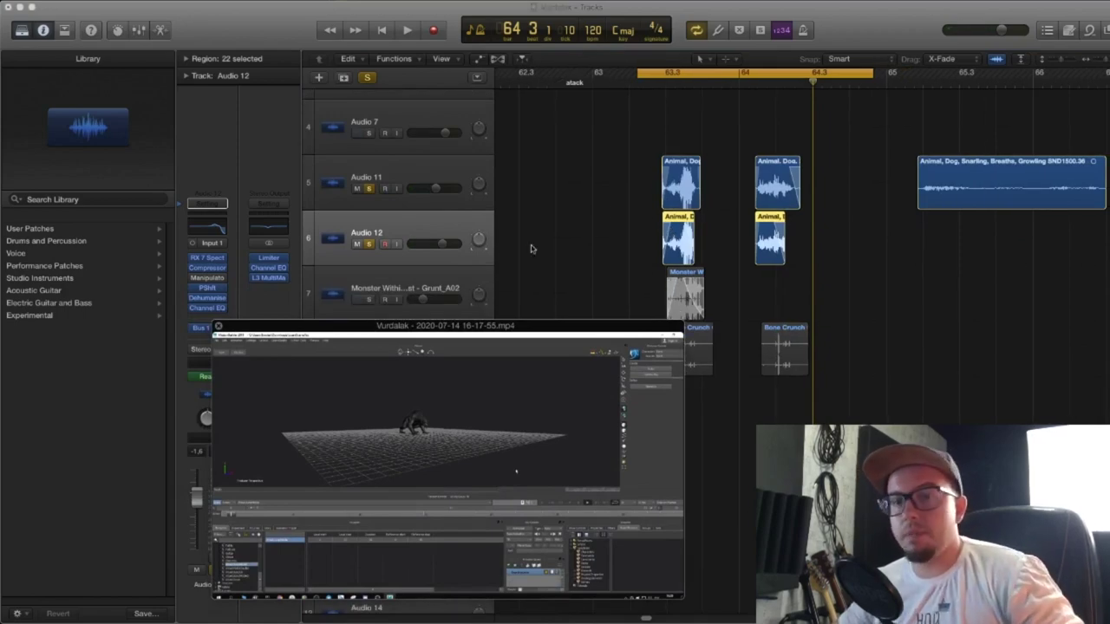
Clear the region selection, make the tracks slightly taller, and place the movie window just below Audio 12
click(630, 156)
drag(554, 484, 547, 431)
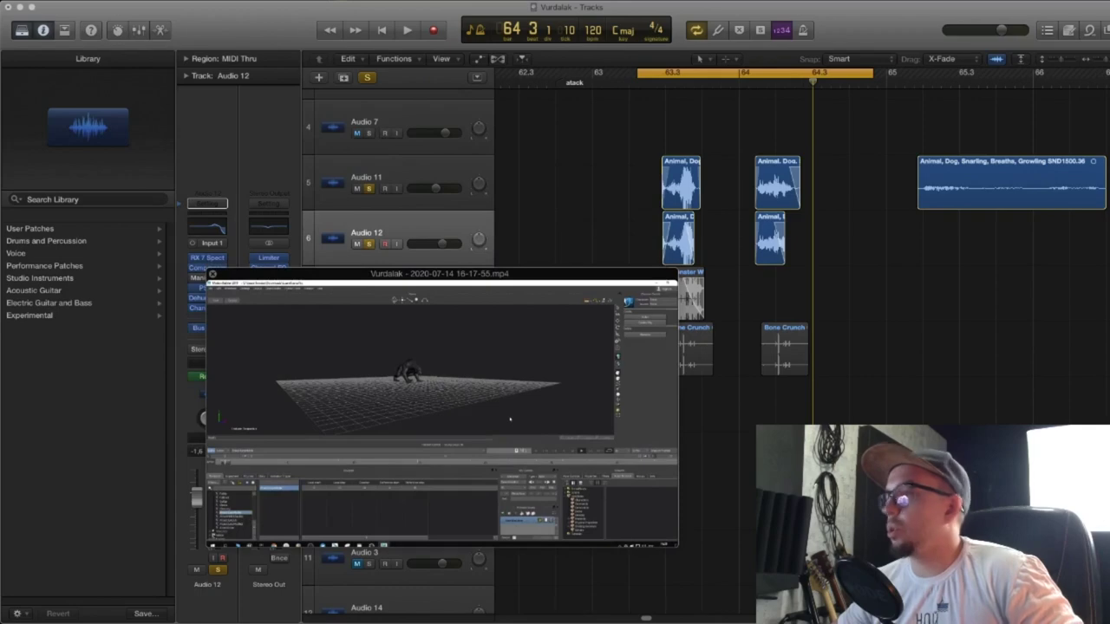
click(1062, 58)
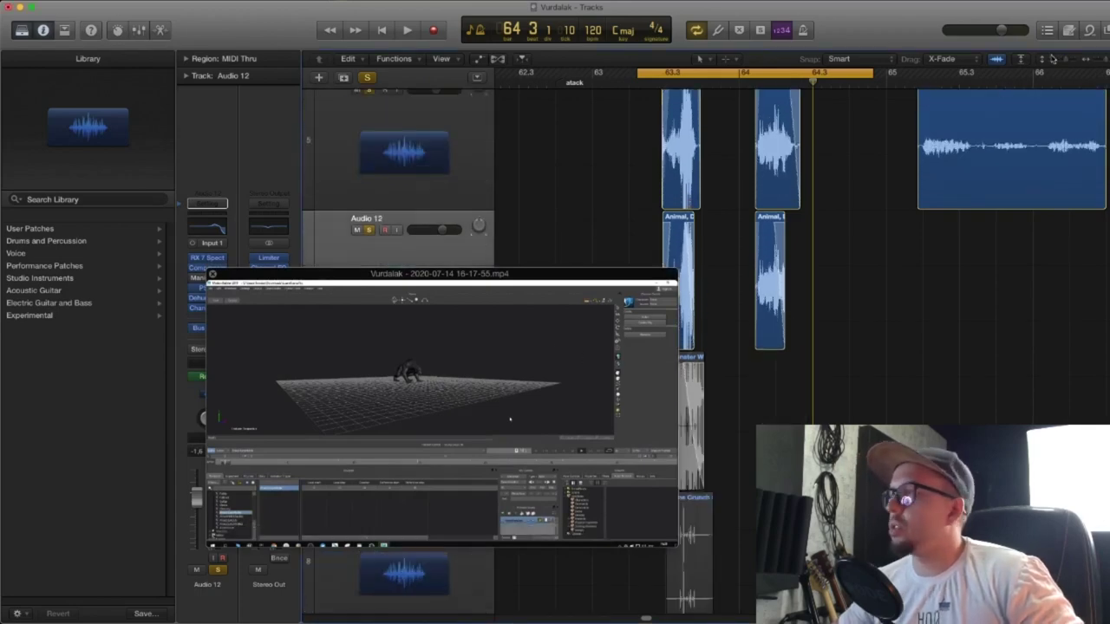
drag(1066, 61, 1064, 62)
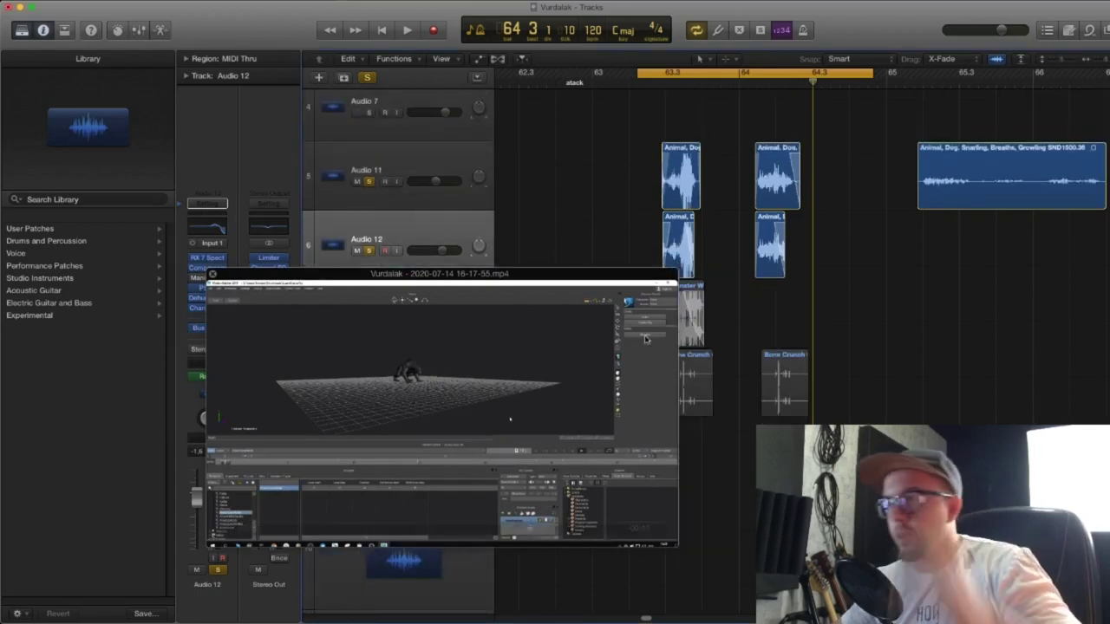
drag(468, 274, 470, 315)
Solo only Audio 12, clear its region selection, and magnify the timeline around its attack growls
click(428, 245)
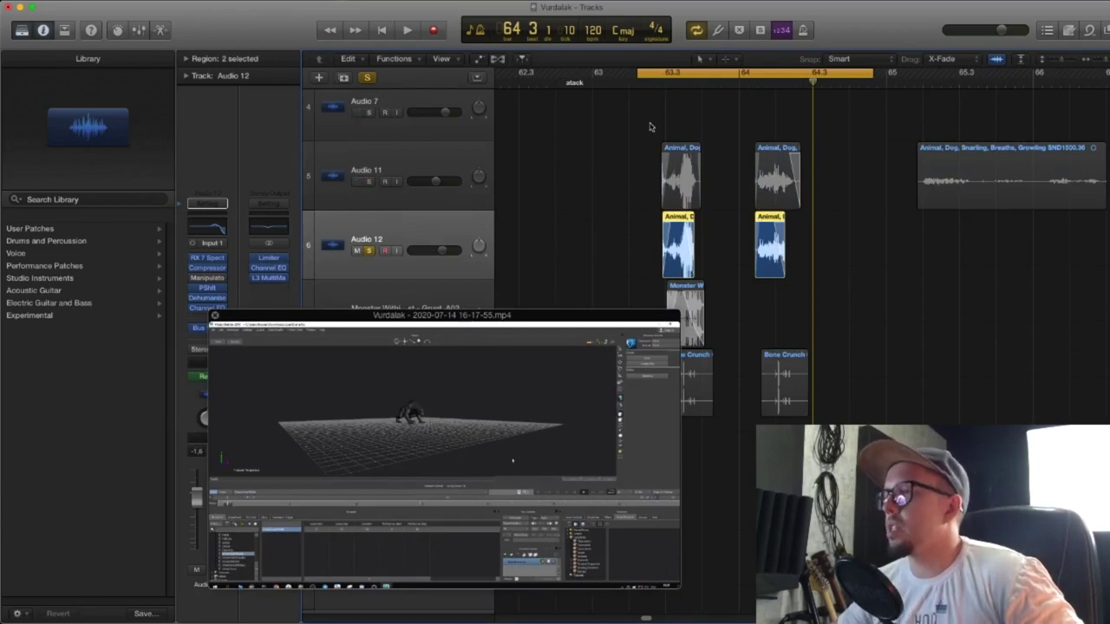
click(559, 198)
scroll(583, 206, right, 3)
scroll(706, 235, up, 3)
drag(606, 376, 605, 392)
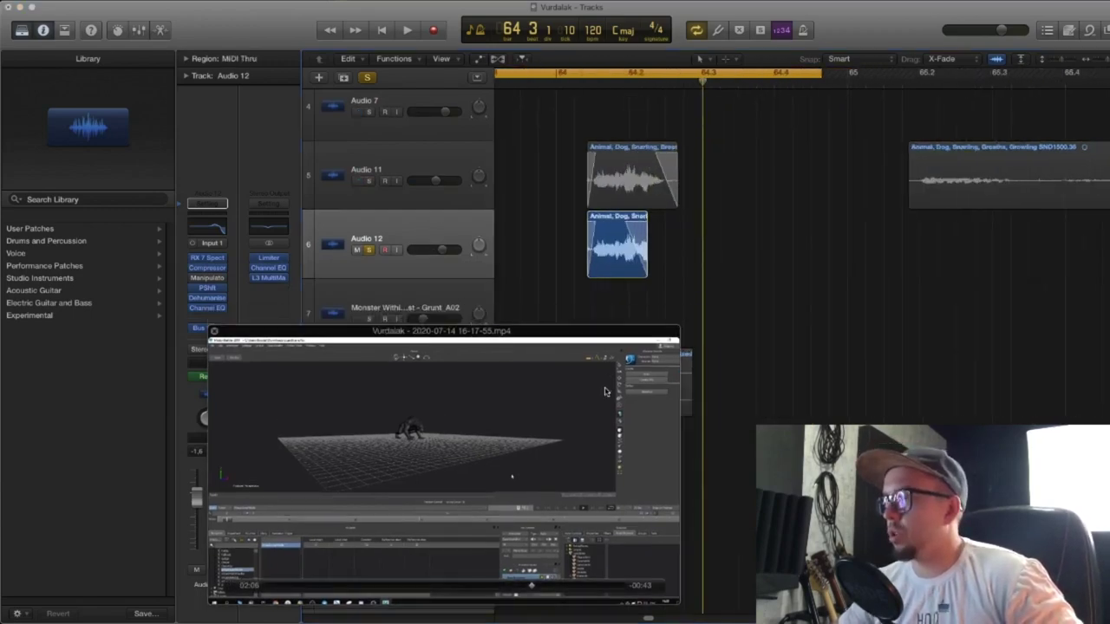
Play the soloed Audio 12 attack growls in the cycle and shift the movie window clear of the channel strips
scroll(662, 293, left, 5)
scroll(515, 312, right, 1)
drag(543, 430, 541, 449)
scroll(451, 268, right, 2)
drag(535, 405, 535, 373)
key(space)
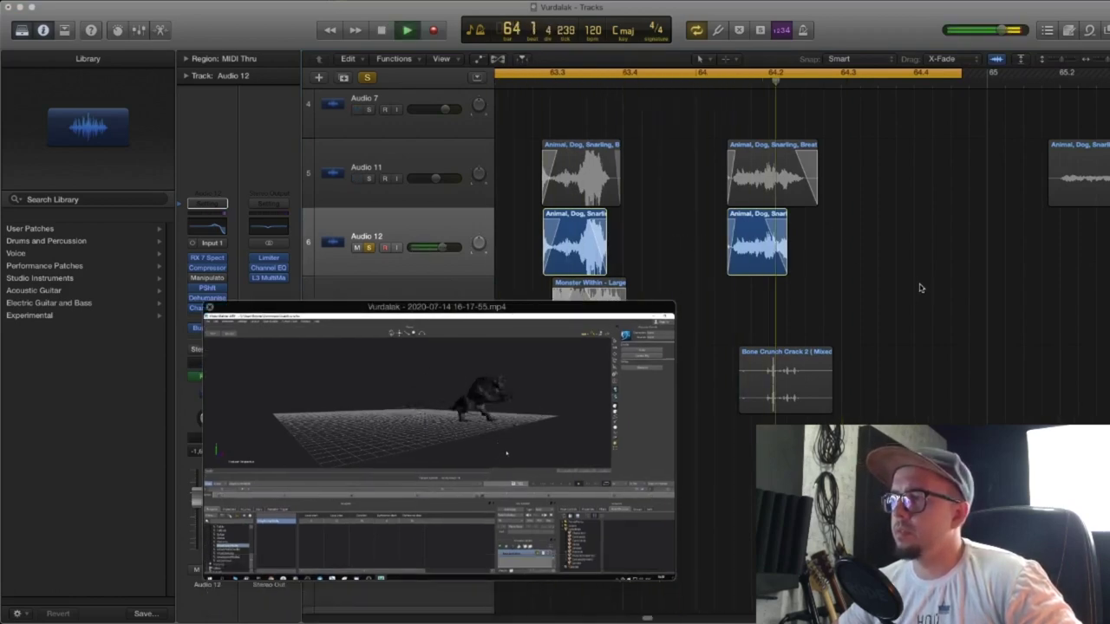
drag(636, 434, 723, 499)
key(space)
drag(474, 472, 474, 424)
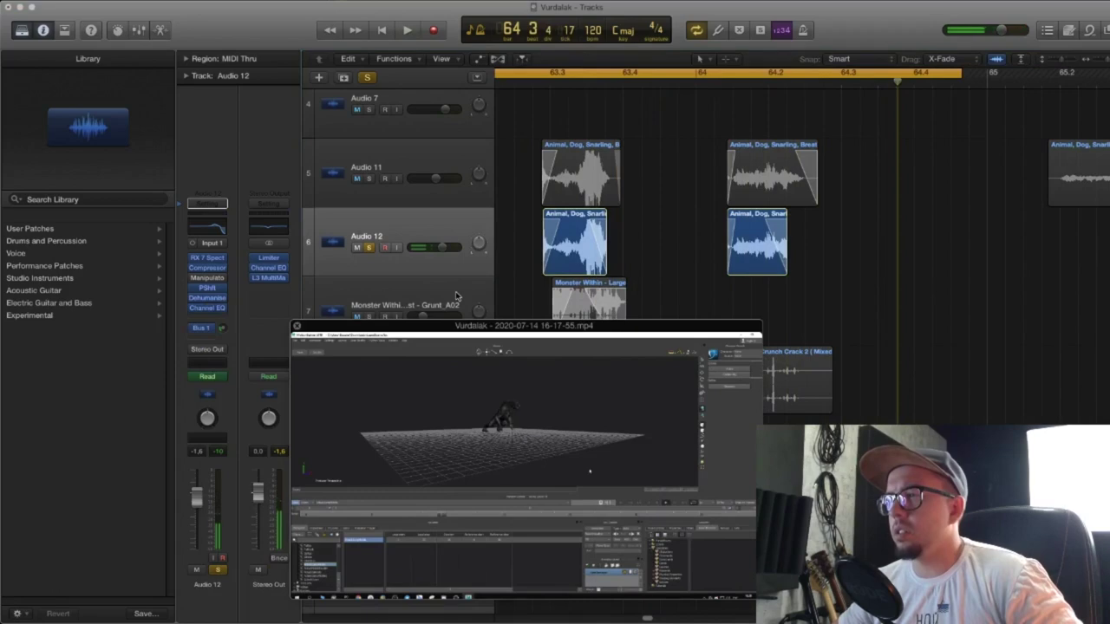
Compare the looping Audio 12 growls with the RX 7, PShft and Dehumaniser inserts bypassed and re-enabled
key(space)
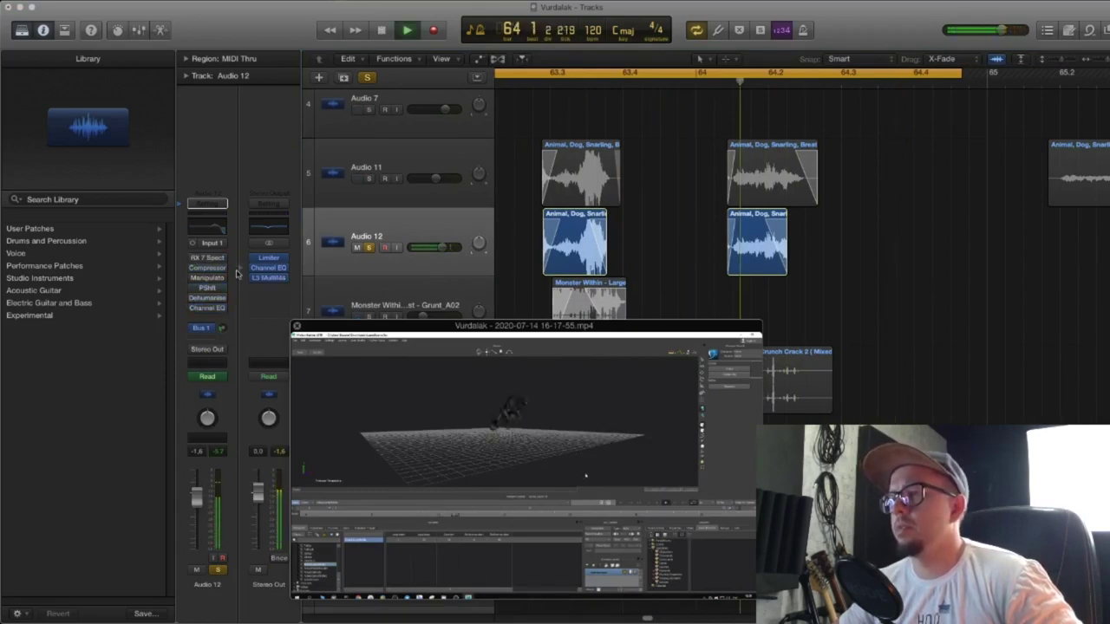
key(space)
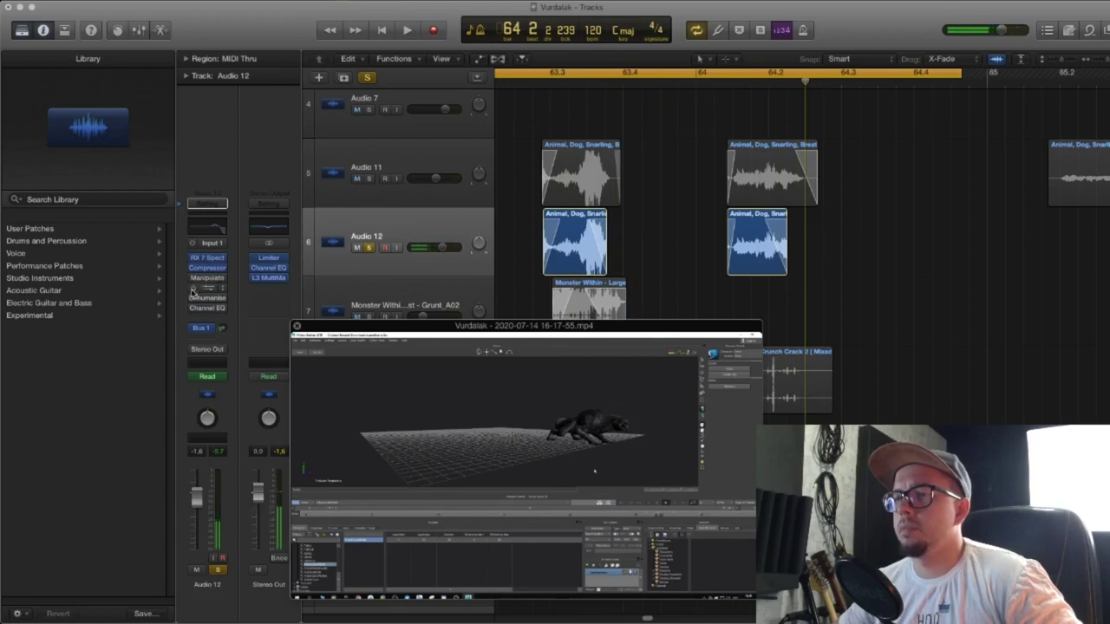
key(space)
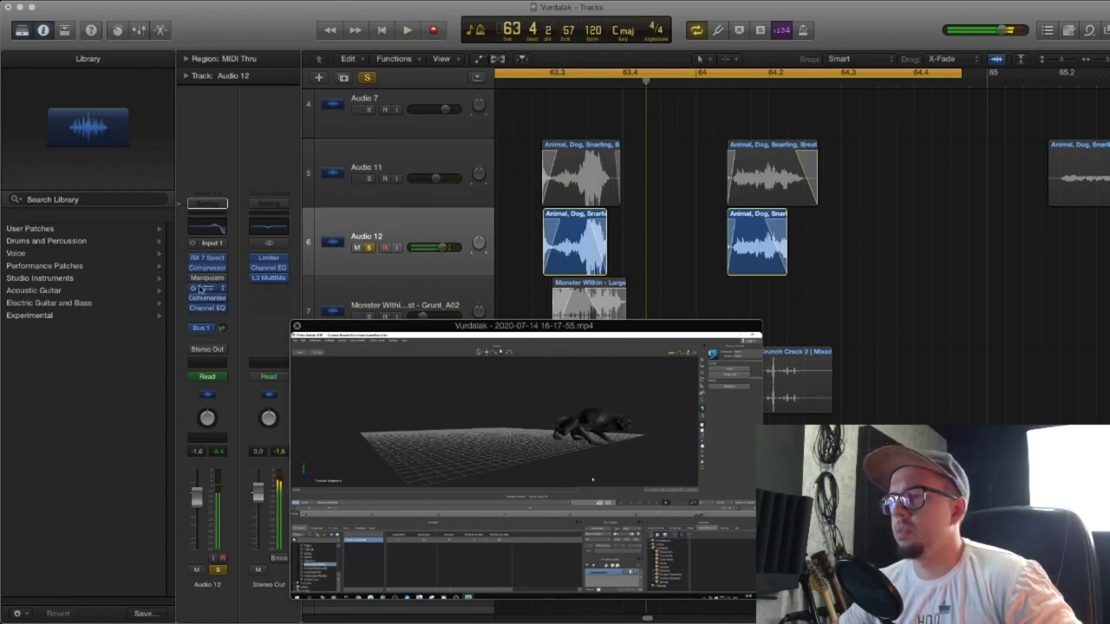
key(space)
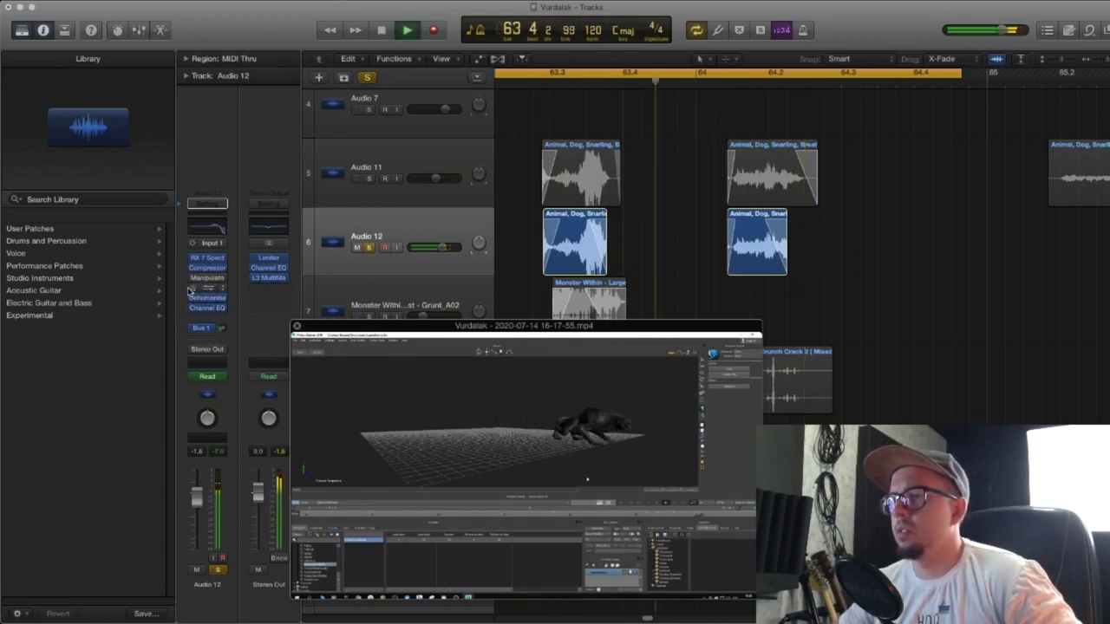
click(193, 291)
key(space)
key(space)
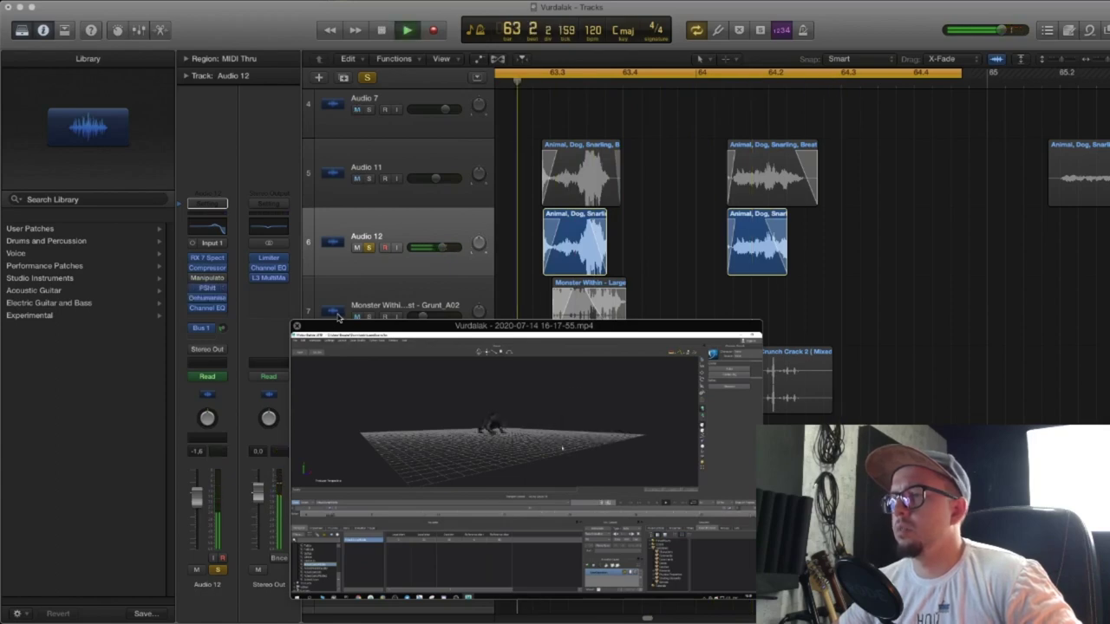
key(space)
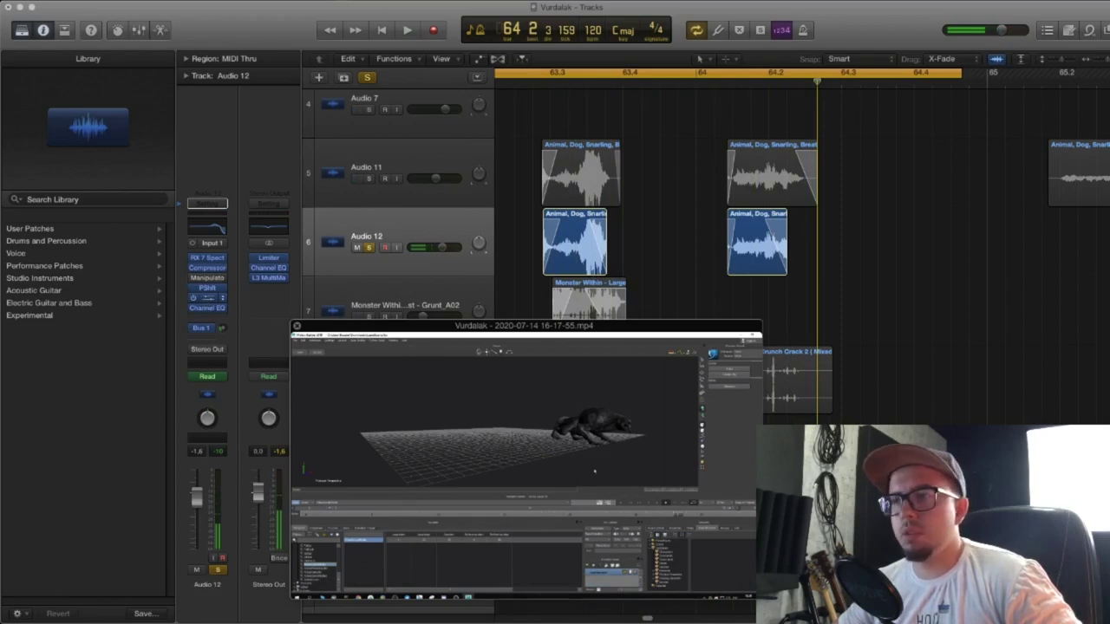
Open Dehumaniser on Audio 12 and inspect its Output and Scrubbing Convolution module settings while the growls loop
click(209, 297)
drag(552, 224, 407, 48)
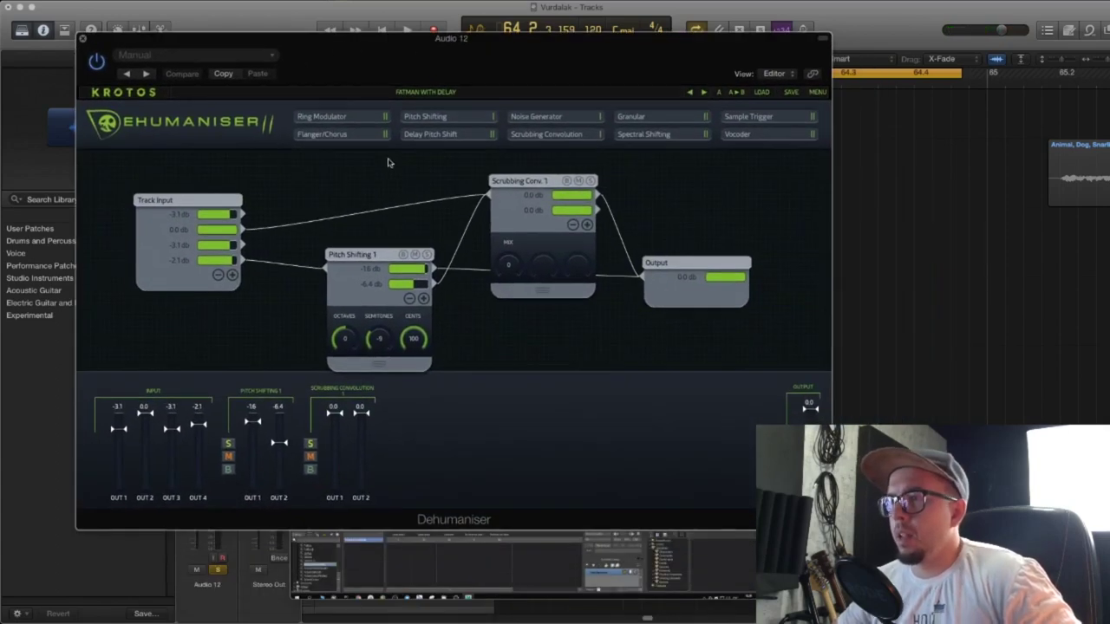
click(523, 182)
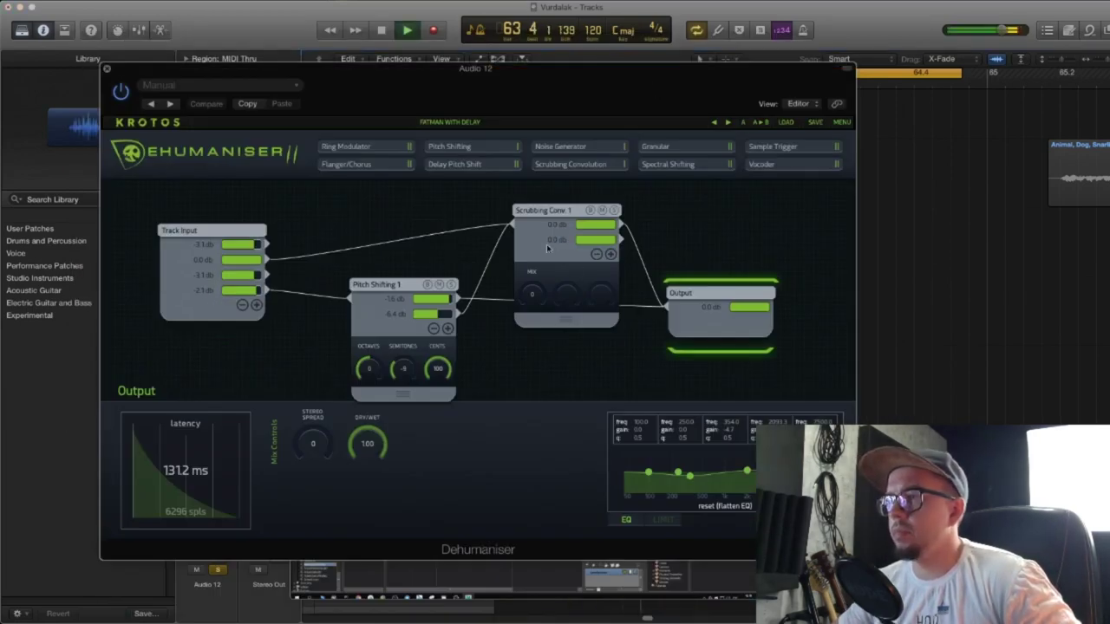
click(548, 221)
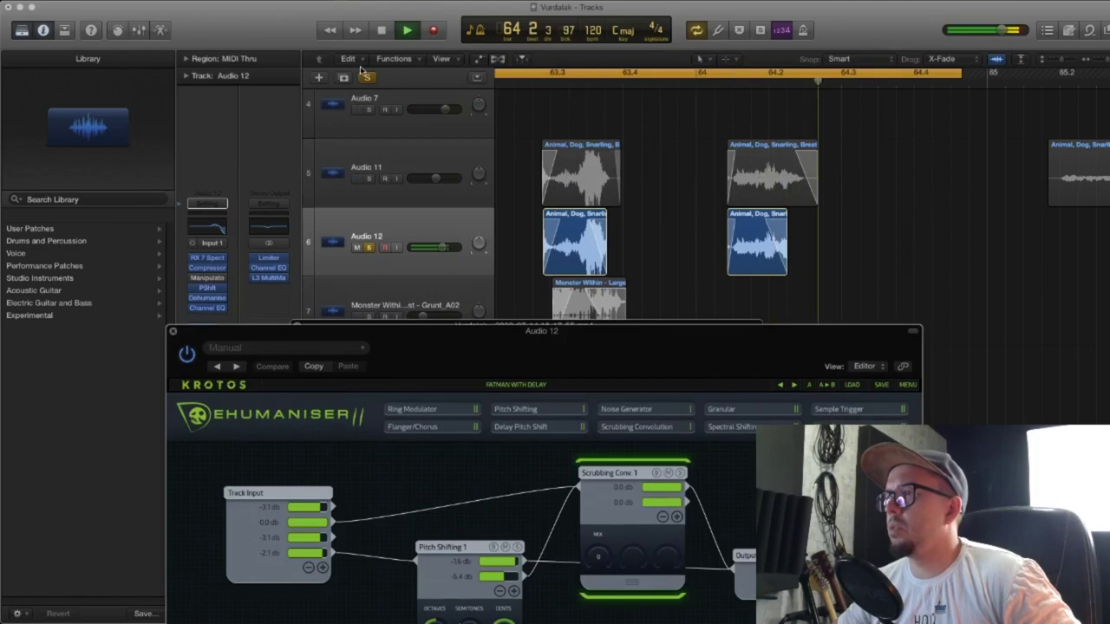
Stop playback, browse the Scrubbing Convolution module's sample list, and close the Dehumaniser window
key(space)
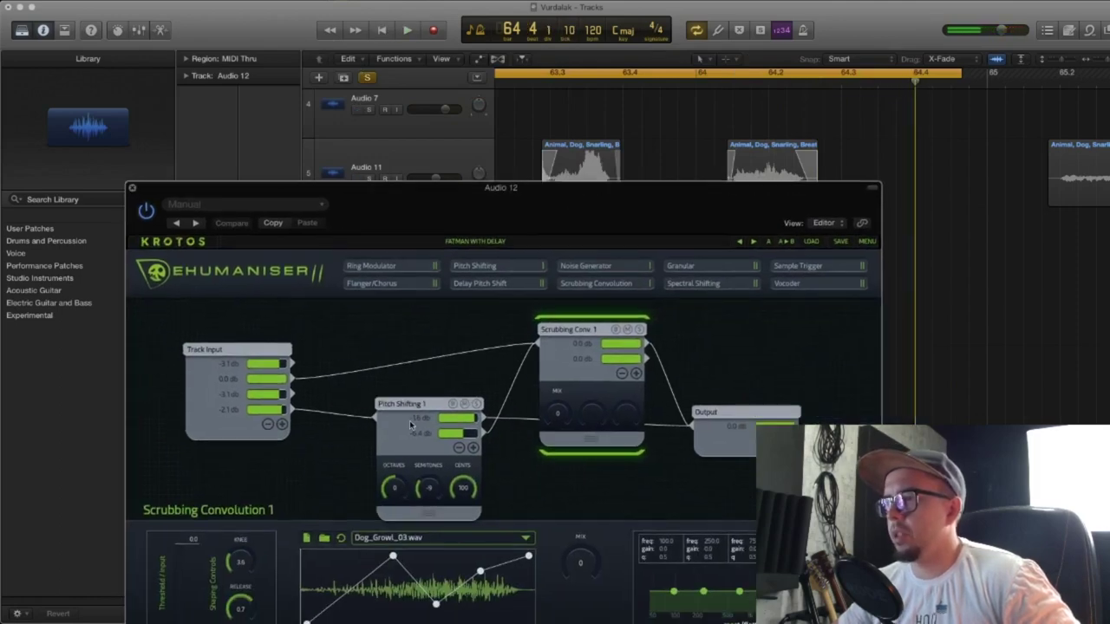
click(421, 540)
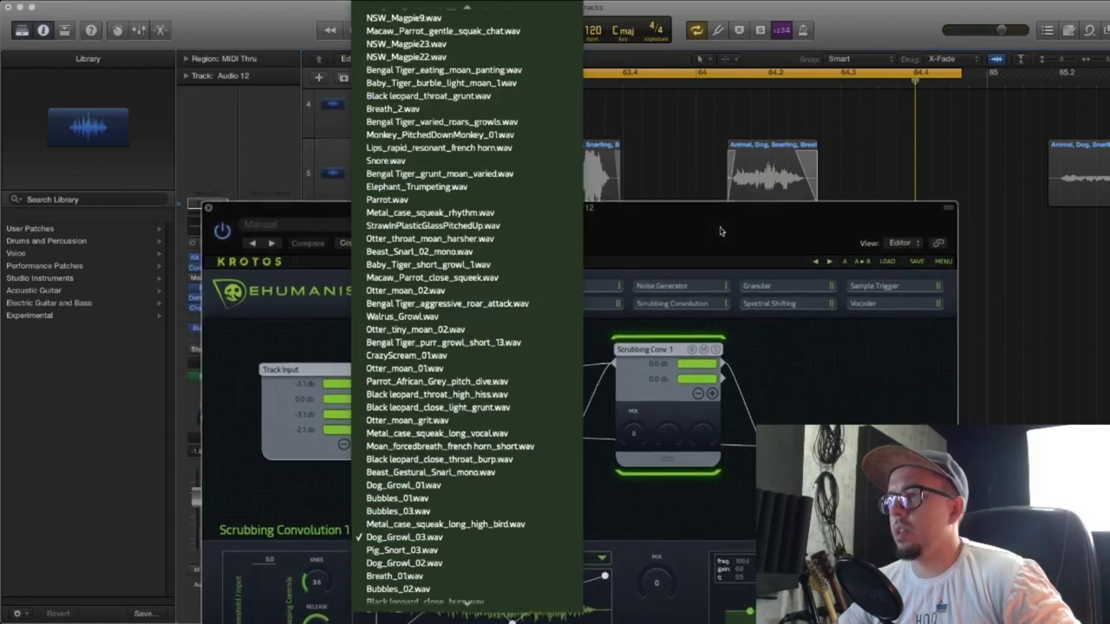
scroll(720, 232, up, 3)
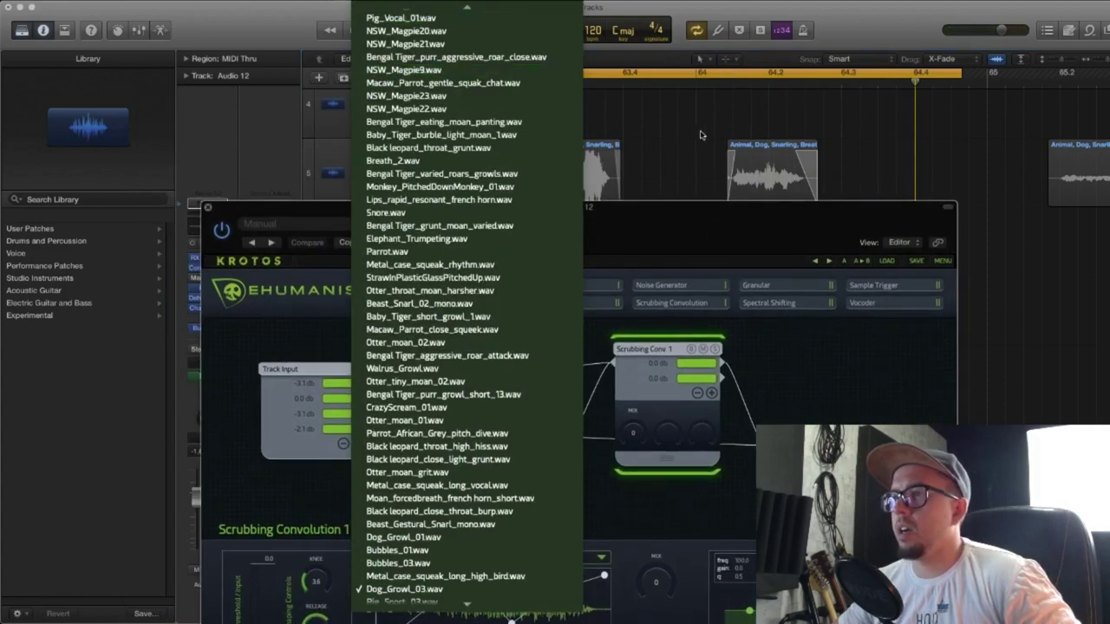
click(209, 209)
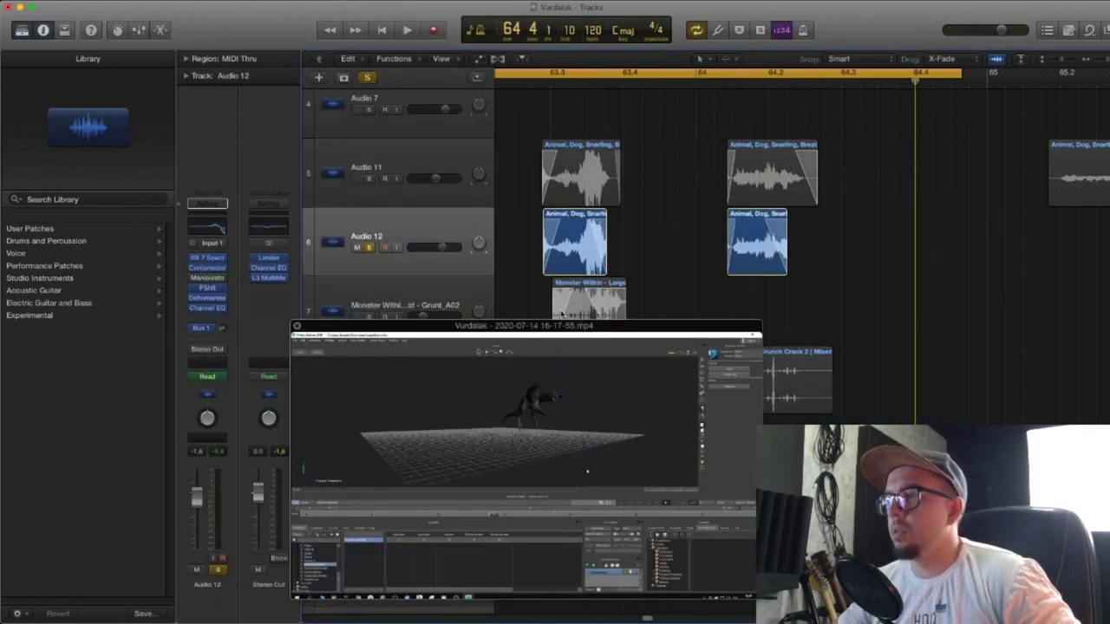
Play the soloed Audio 12 growls, then switch the solo to Audio 11 and listen to its growls in the cycle
click(418, 218)
key(space)
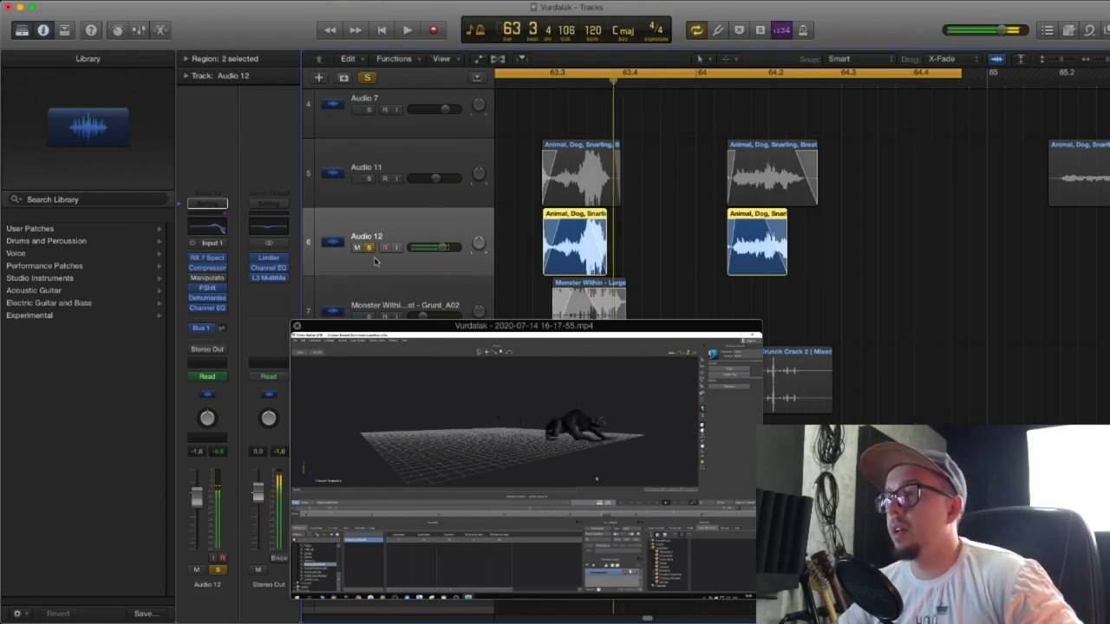
click(364, 192)
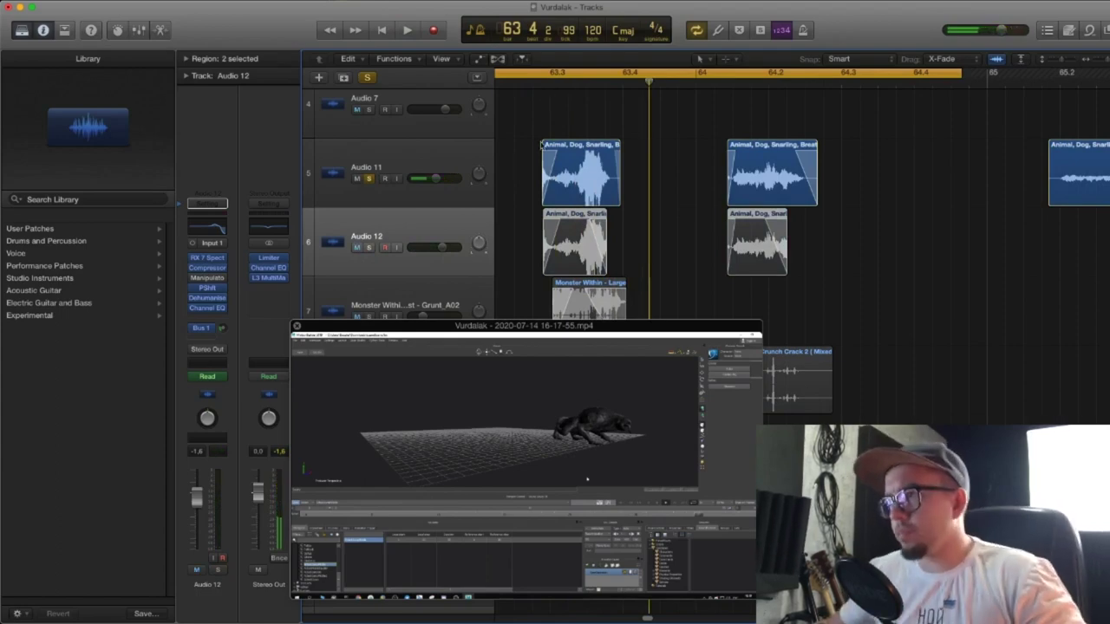
click(378, 170)
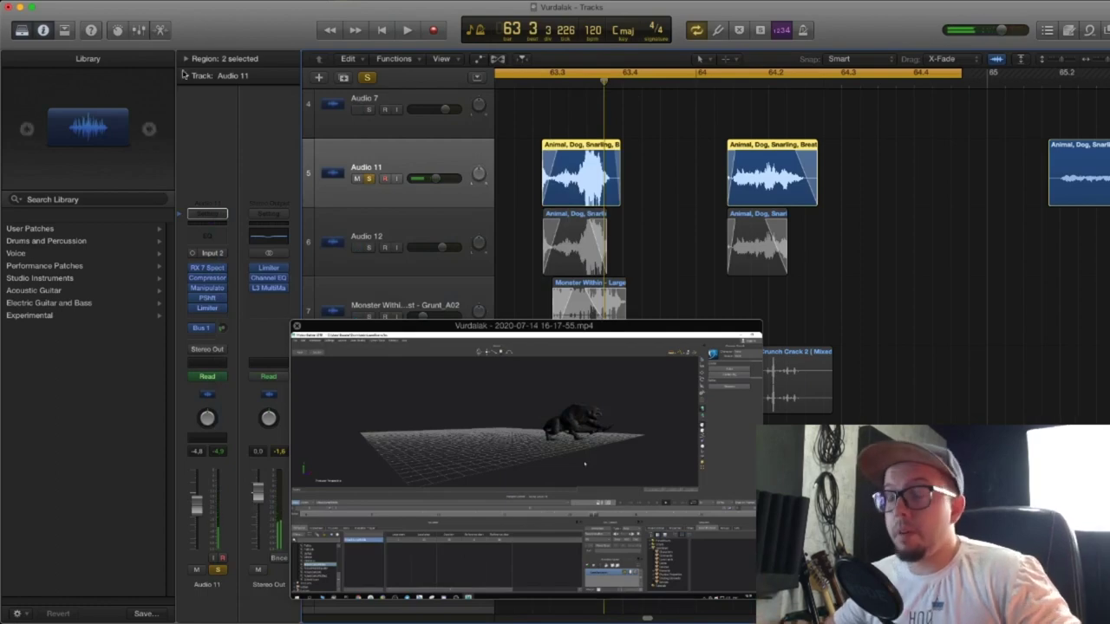
Clear the Audio 11 solo, solo the Monster Within grunt and Audio 13 bone crunch tracks, and play them together
drag(513, 326, 515, 416)
scroll(394, 126, down, 4)
drag(1062, 59, 1060, 59)
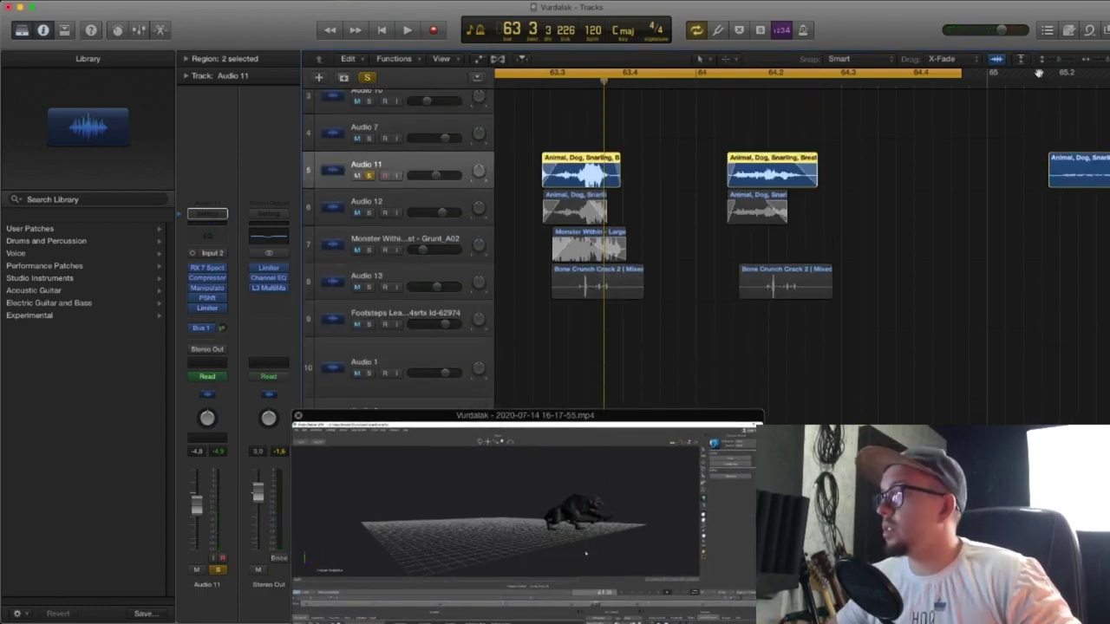
click(363, 76)
drag(368, 249, 368, 273)
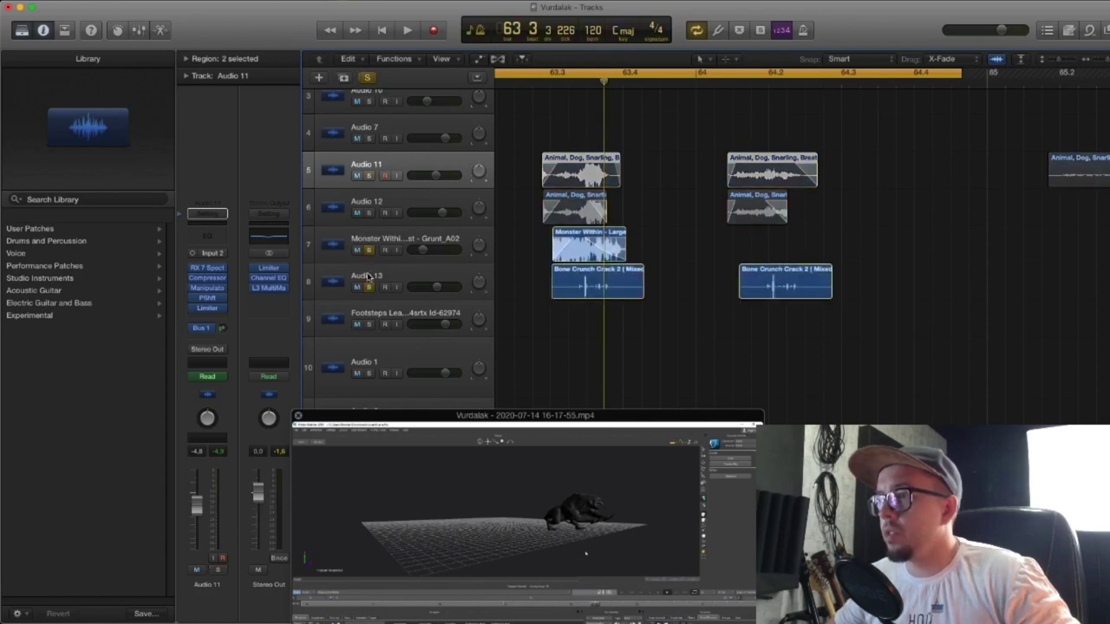
key(space)
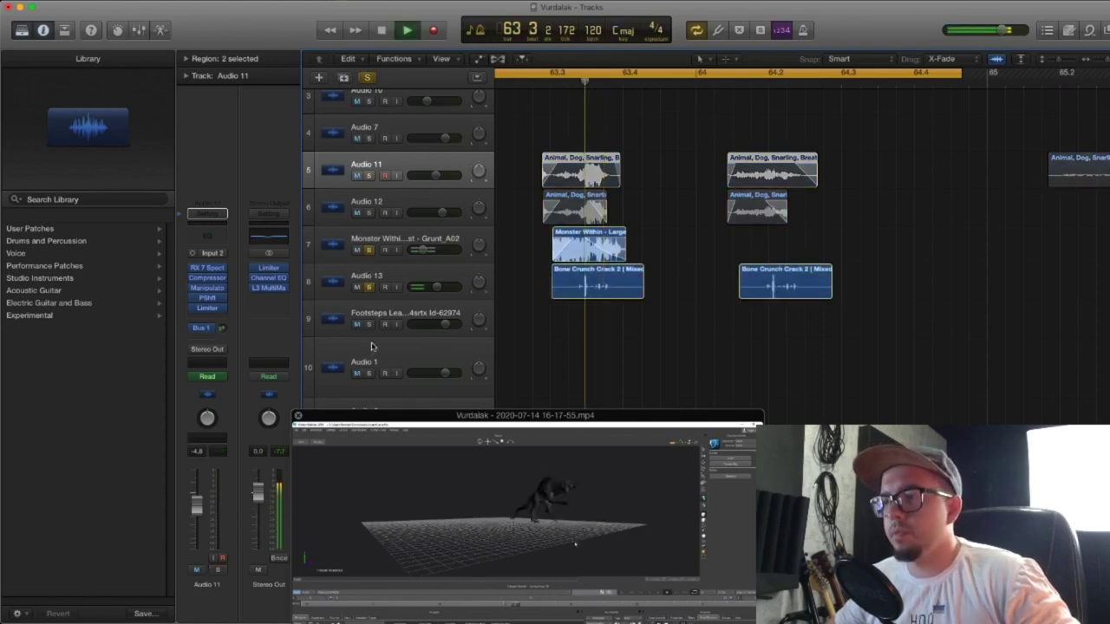
key(space)
key(space)
Add Audio 11 and Audio 12 to the soloed tracks and play all four attack layers together
drag(366, 167, 369, 200)
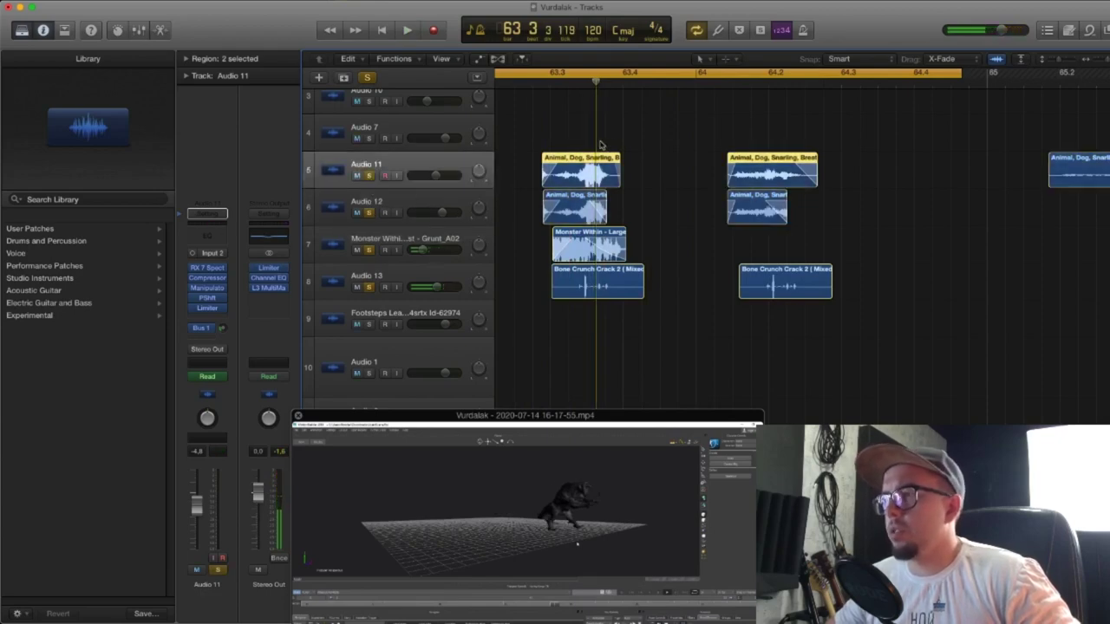
key(space)
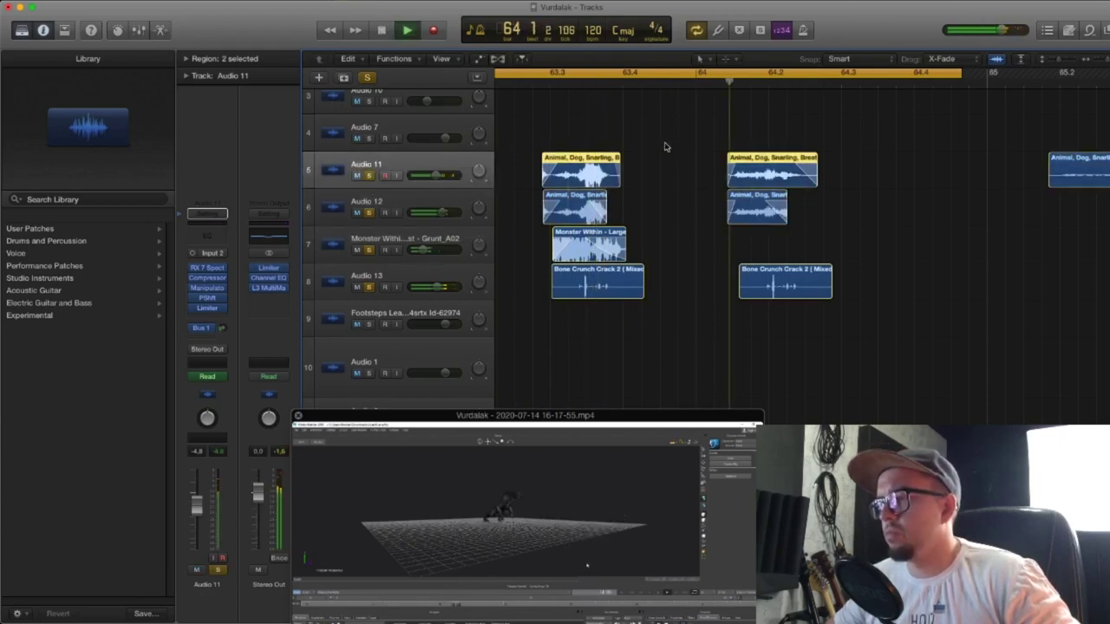
key(space)
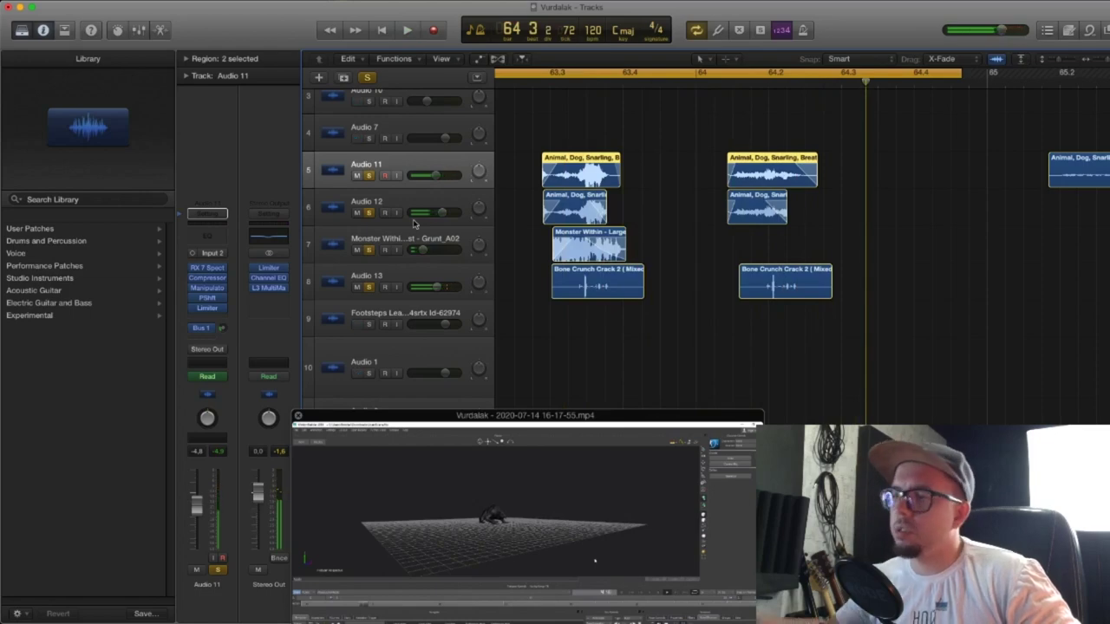
Examine how the growl, grunt and bone crunch regions are layered at this attack and across the following section
key(super+Left)
key(super+Left)
key(super+Left)
key(super+Left)
key(super+Left)
key(super+Left)
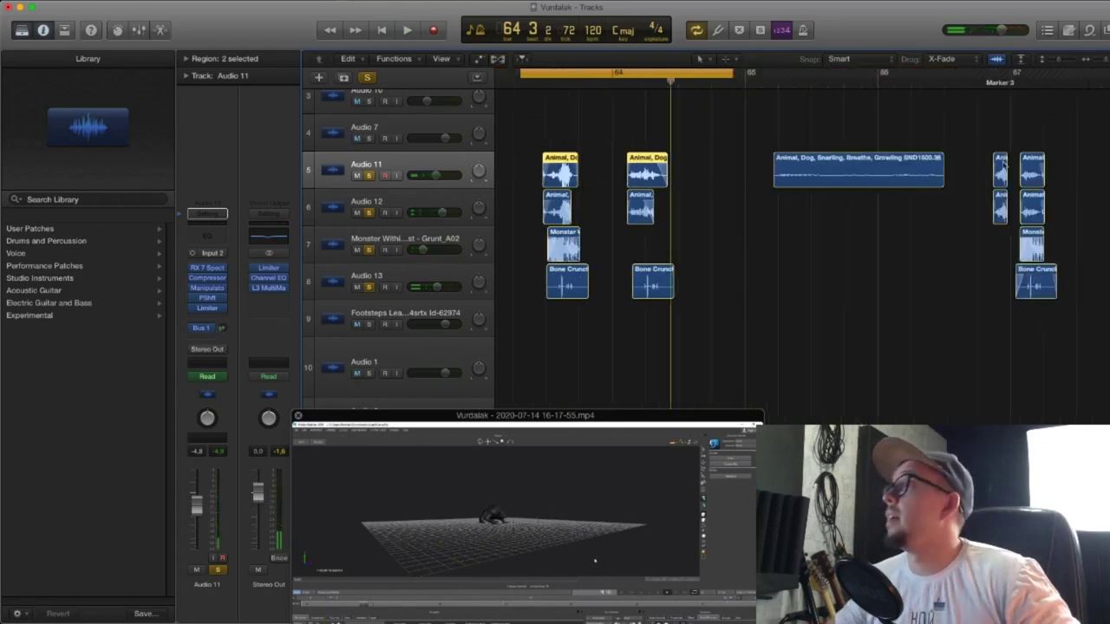
drag(1058, 63, 1056, 63)
key(super+Right)
key(super+Right)
key(super+Right)
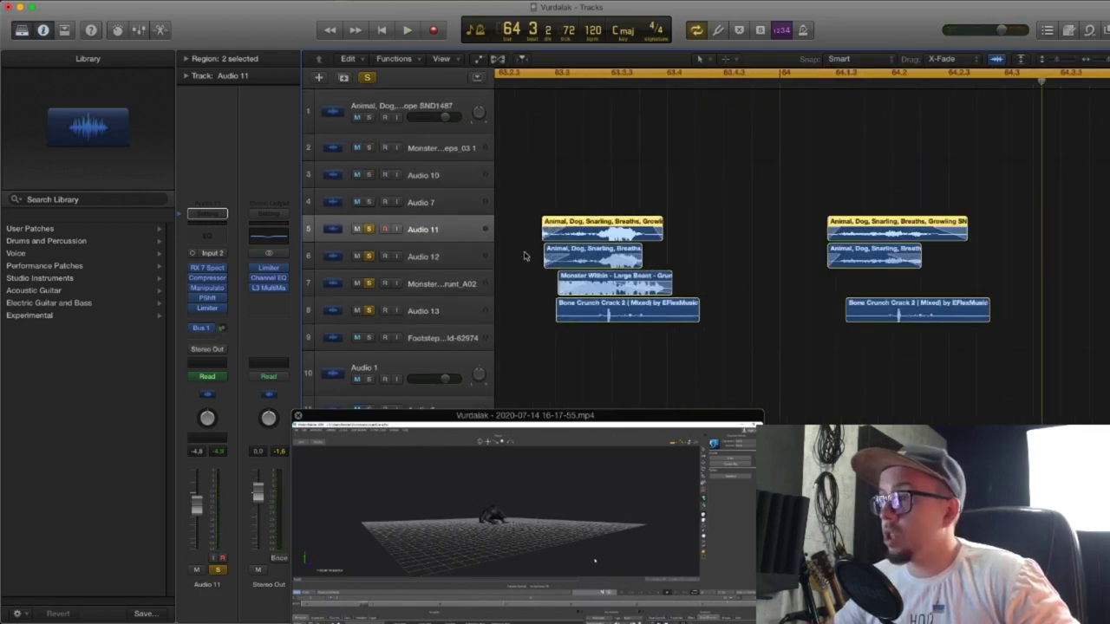
scroll(525, 224, right, 2)
scroll(668, 166, left, 3)
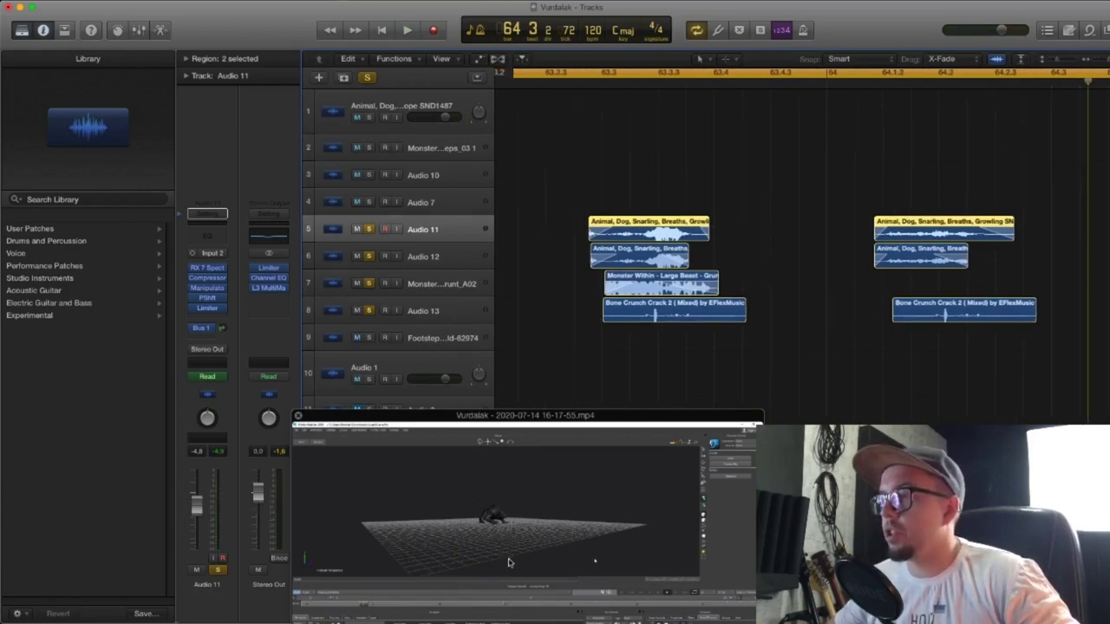
Enlarge the visible part of the movie by repositioning its window, play the four soloed layers against the picture, and close the movie window
drag(509, 562, 364, 288)
key(space)
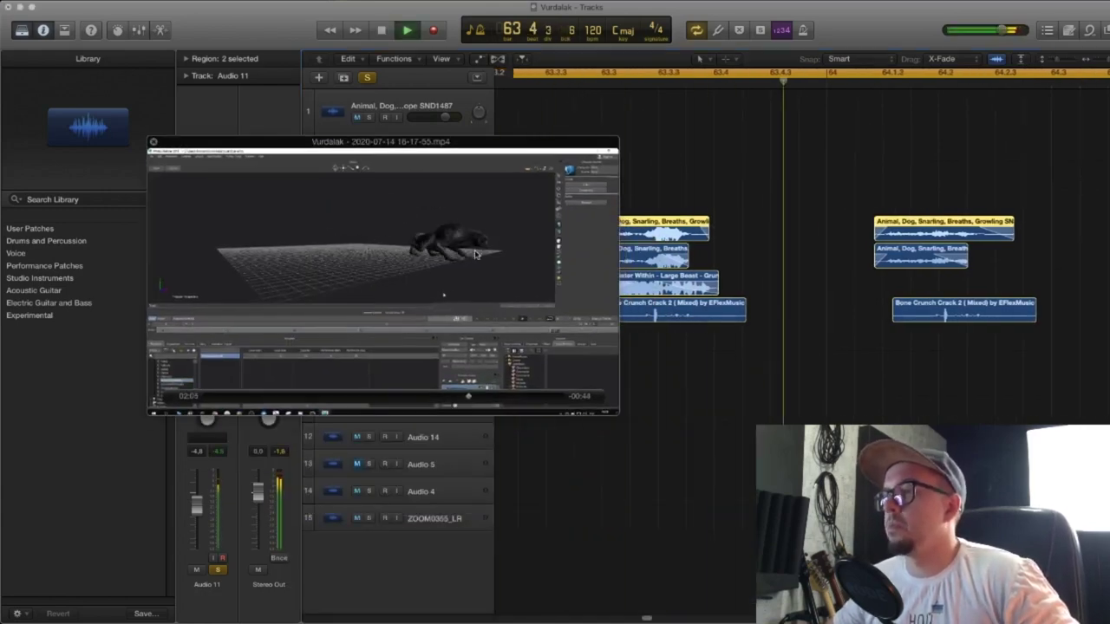
drag(475, 254, 475, 233)
key(space)
click(153, 121)
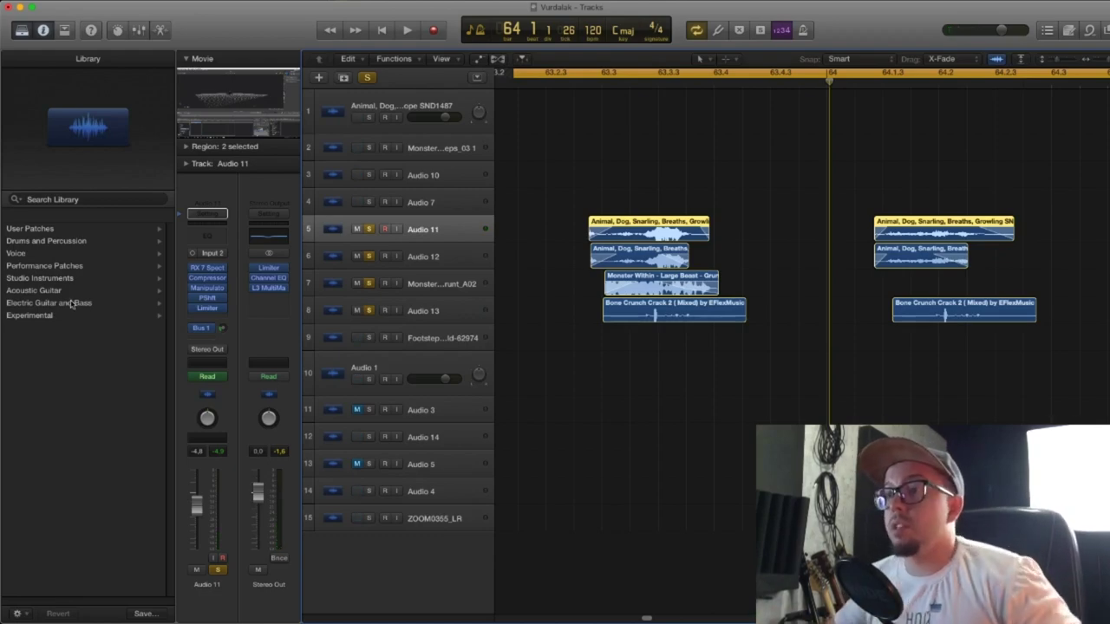
Inspect the Pitch Shifter and Manipulator settings on Audio 11, closing each plug-in window after viewing it
click(208, 299)
drag(321, 69, 415, 105)
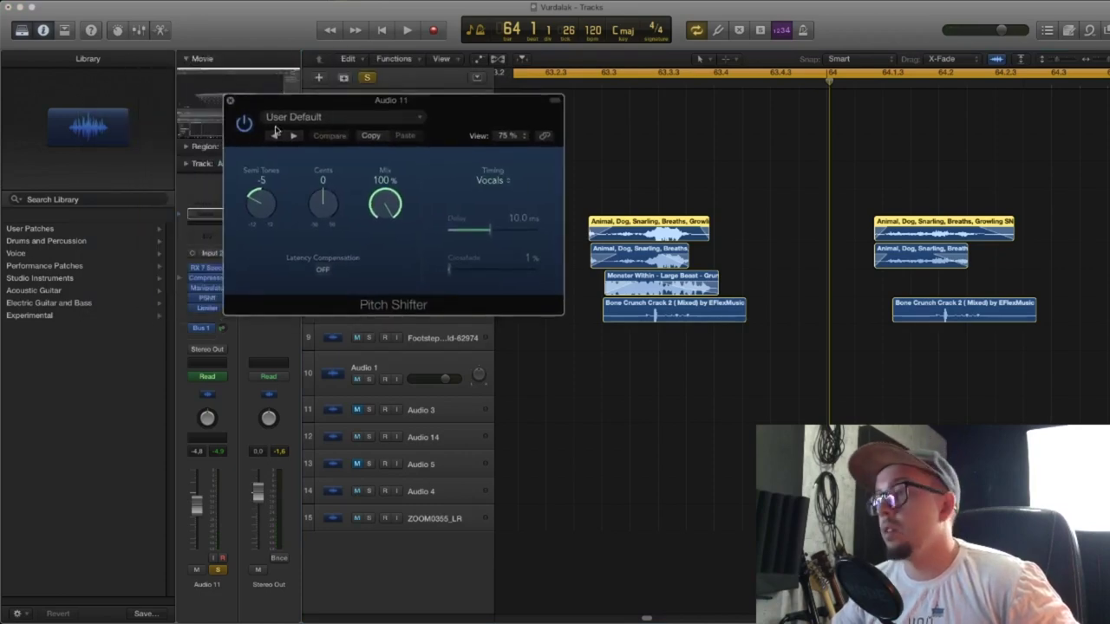
click(231, 102)
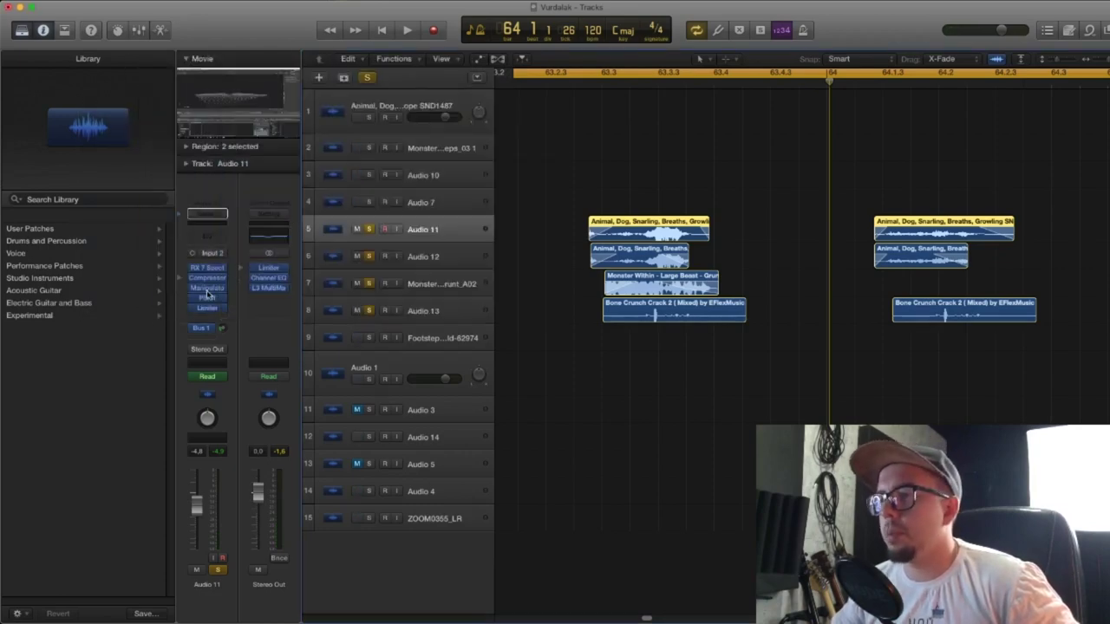
click(218, 287)
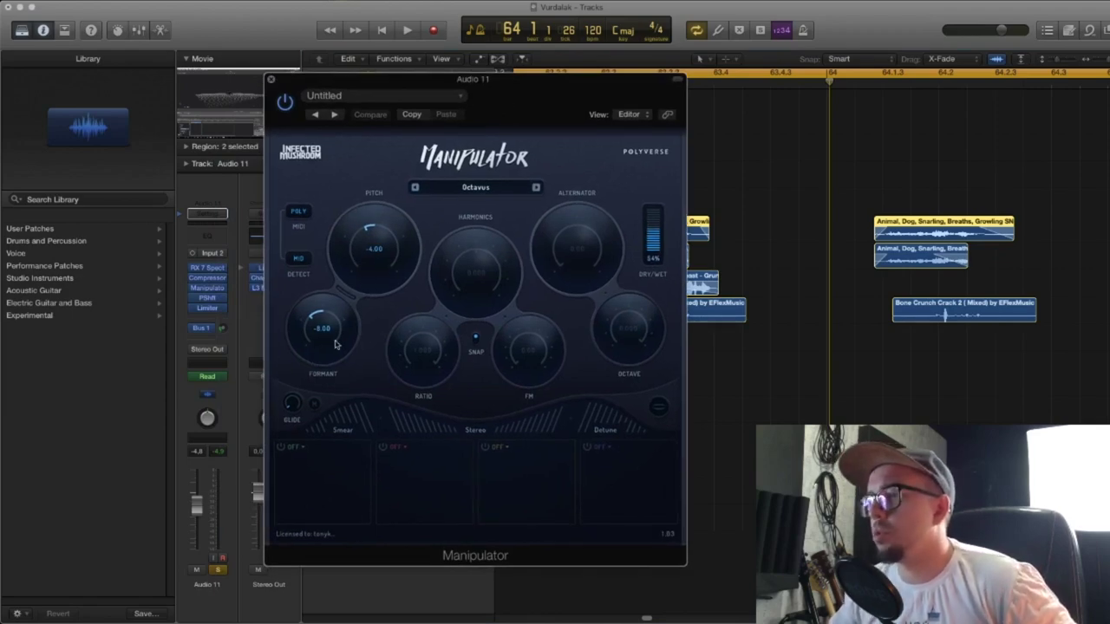
drag(473, 89, 659, 115)
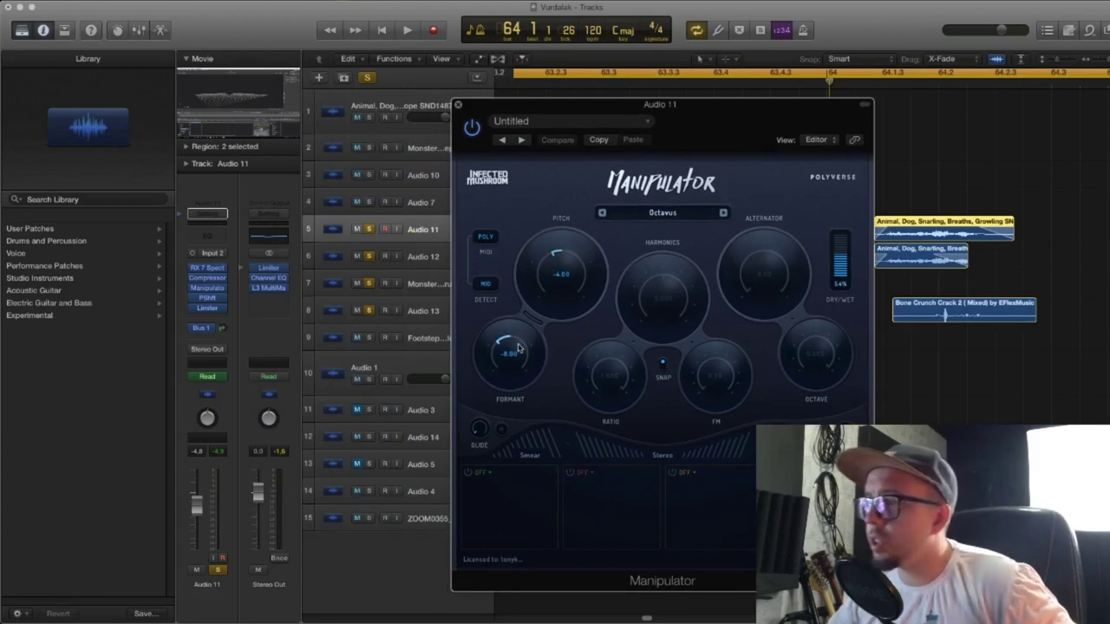
click(458, 106)
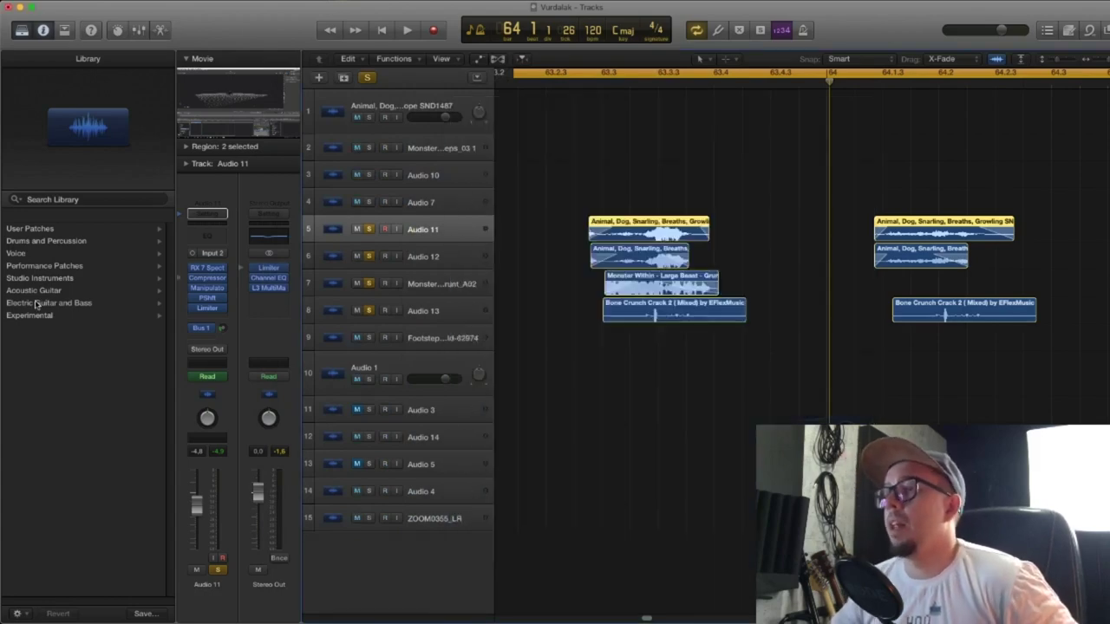
Remove Audio 11 from the soloed tracks and select Audio 12
click(448, 252)
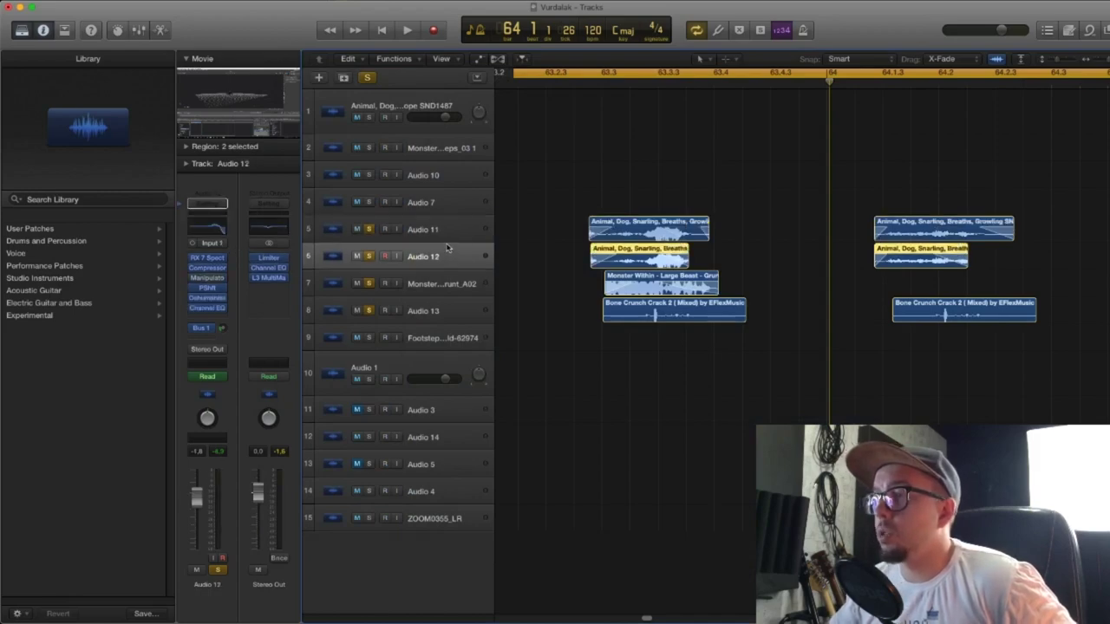
click(368, 229)
click(368, 230)
click(450, 259)
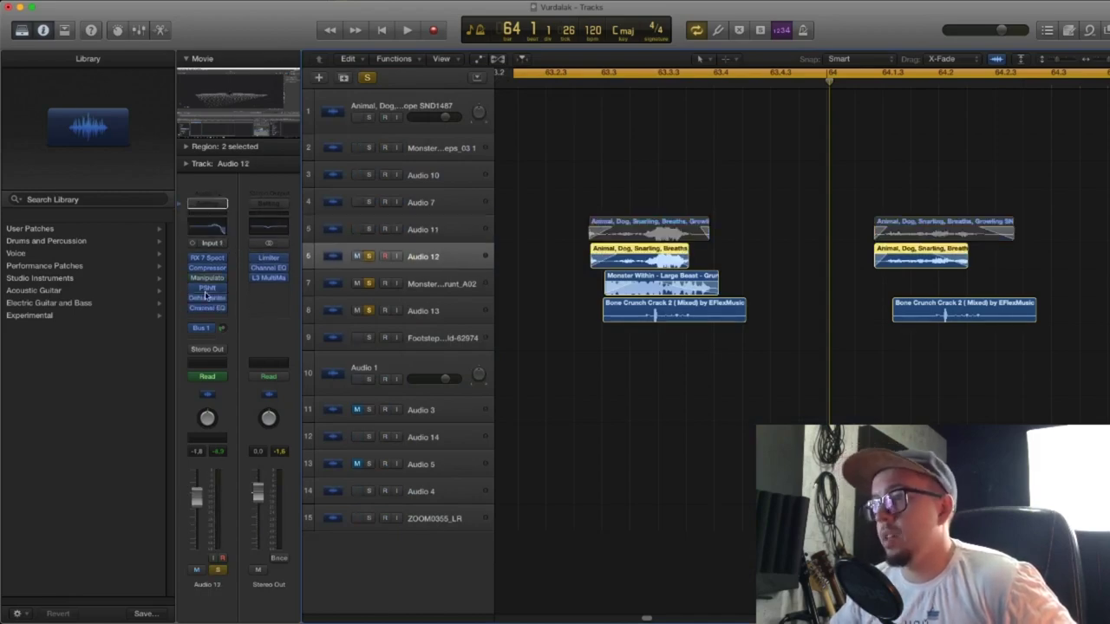
Open Dehumaniser on Audio 12, review its Pitch Shifting and Scrubbing Convolution modules, and close the plug-in window
click(207, 297)
drag(464, 223, 424, 88)
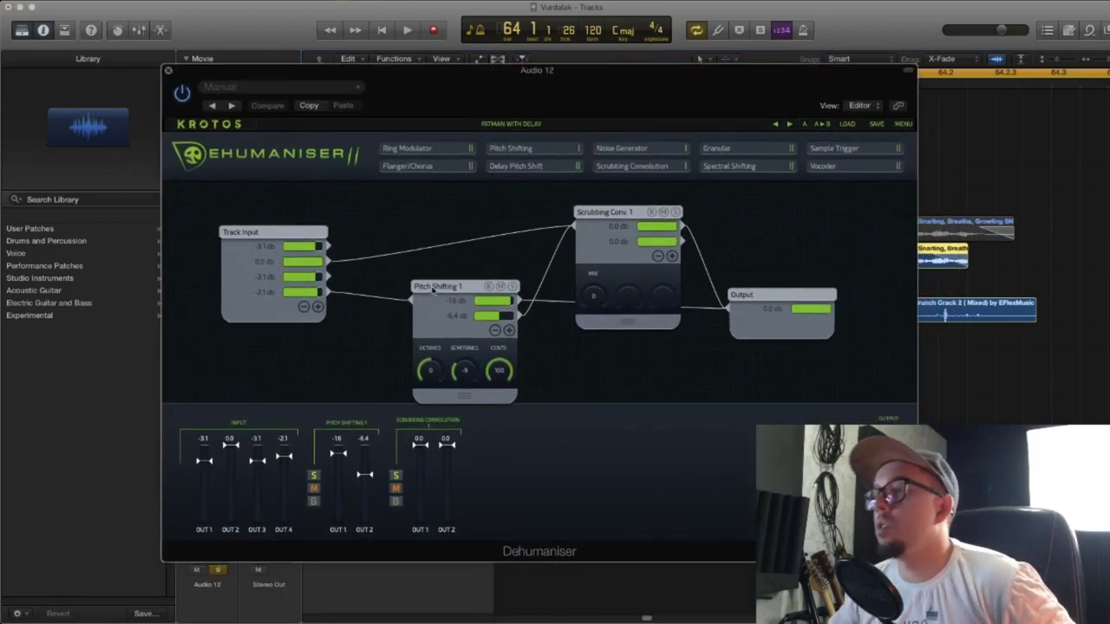
drag(433, 291, 447, 275)
click(622, 214)
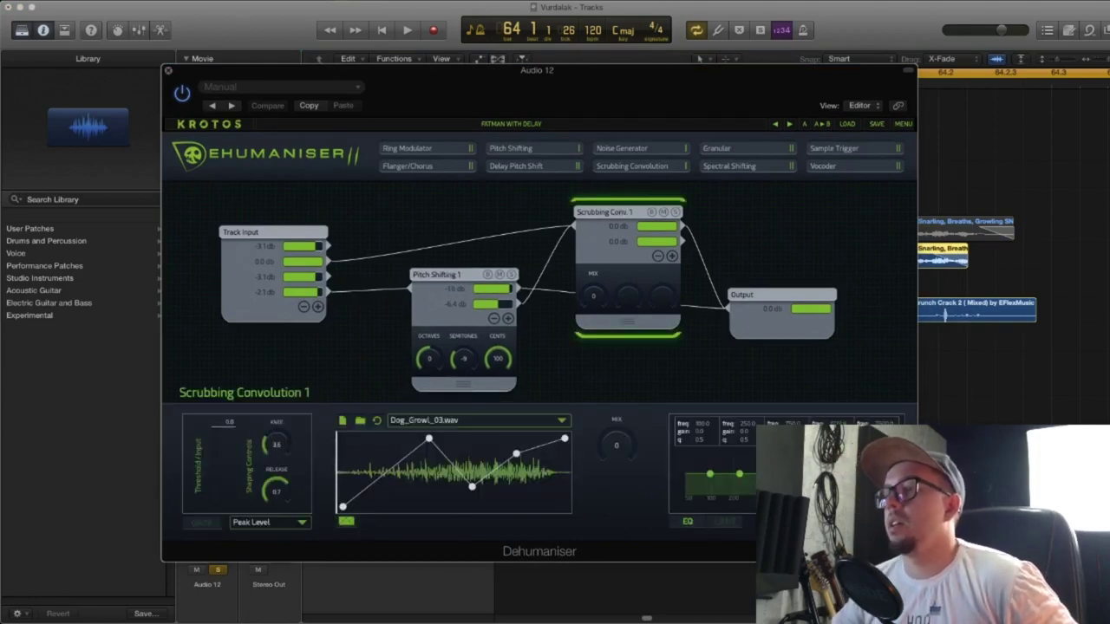
click(168, 72)
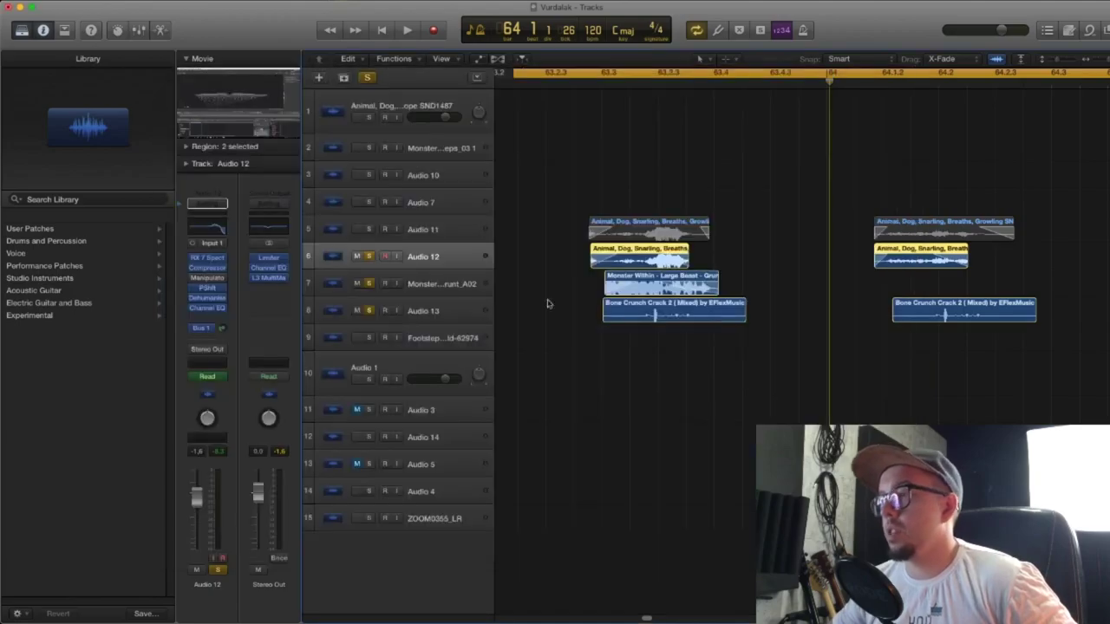